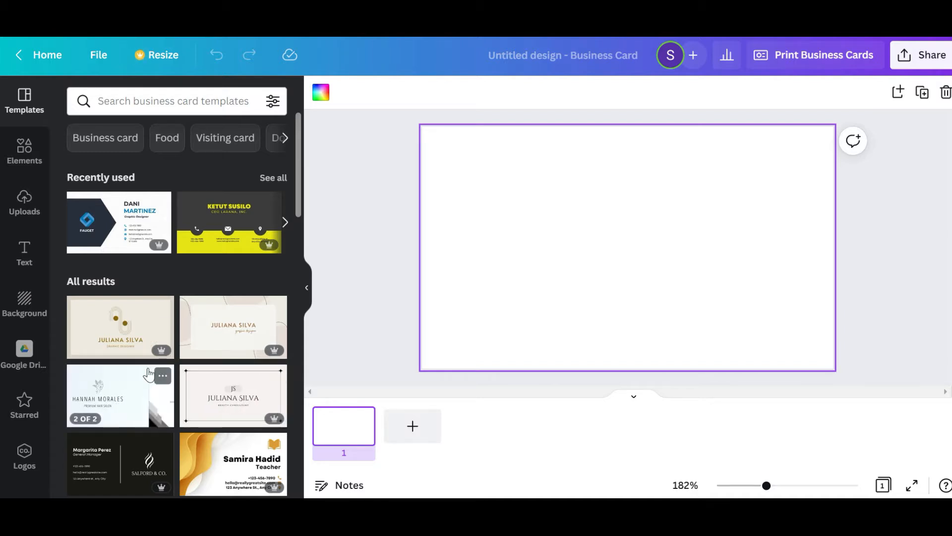
# Apply the contact-details page of the White Orane Simple Identity Business Card template to the blank card
pyautogui.scroll(-3, 149, 372)
pyautogui.scroll(-3, 224, 372)
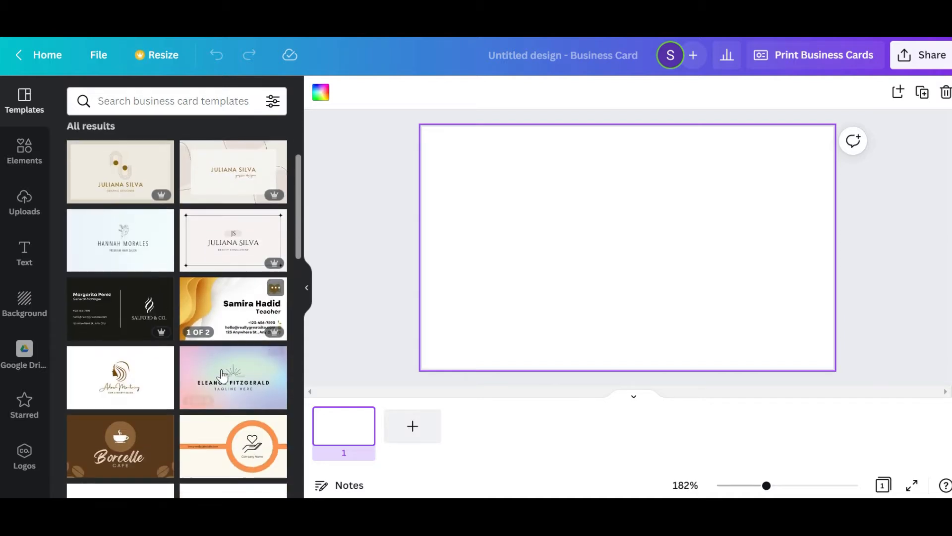
pyautogui.scroll(-1, 258, 382)
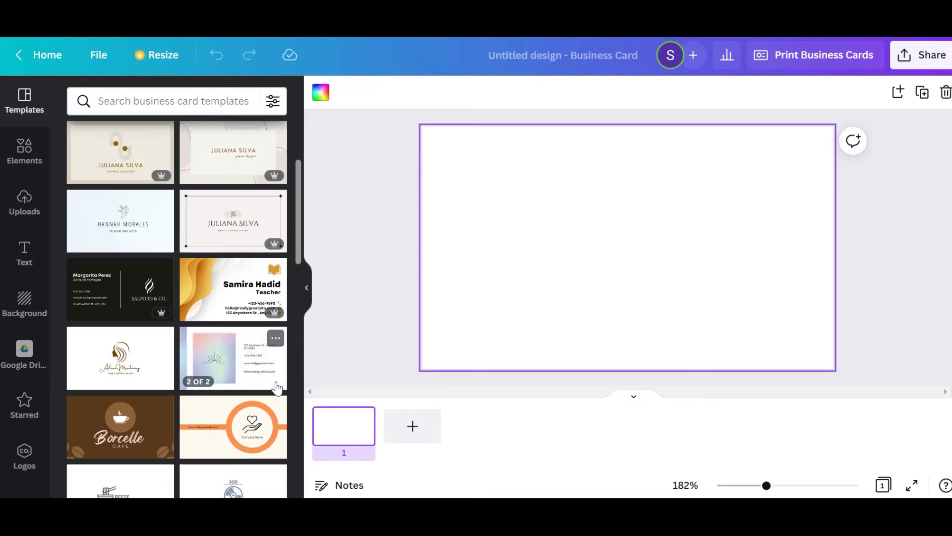
pyautogui.scroll(-1, 168, 372)
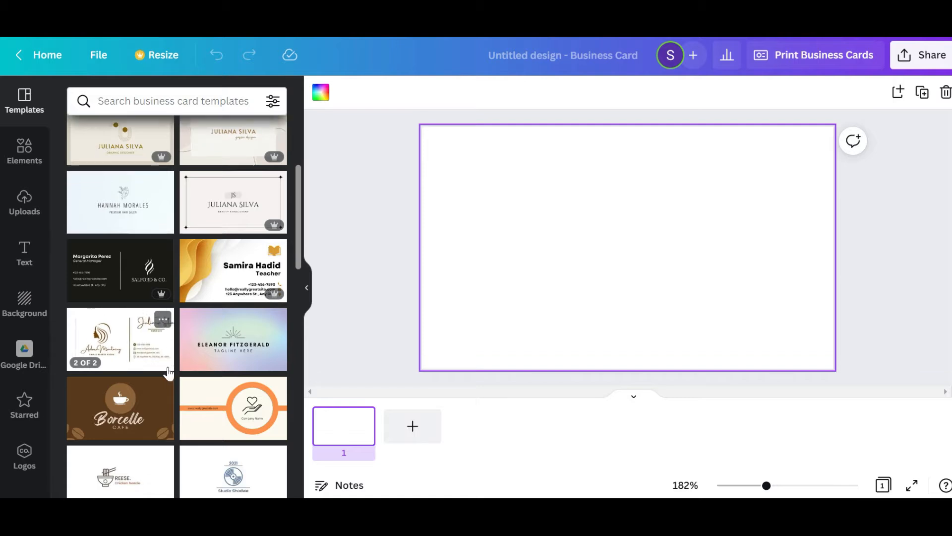
pyautogui.scroll(-1, 125, 322)
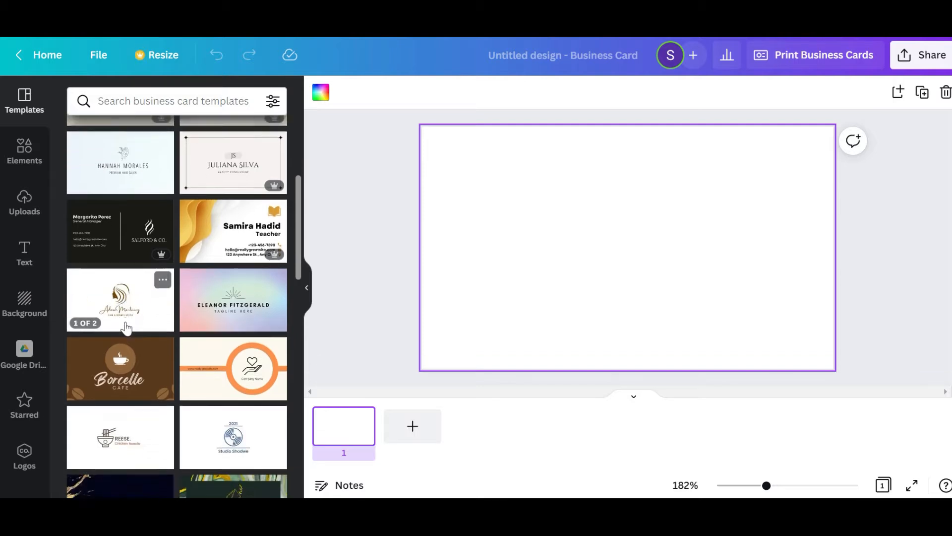
pyautogui.click(119, 410)
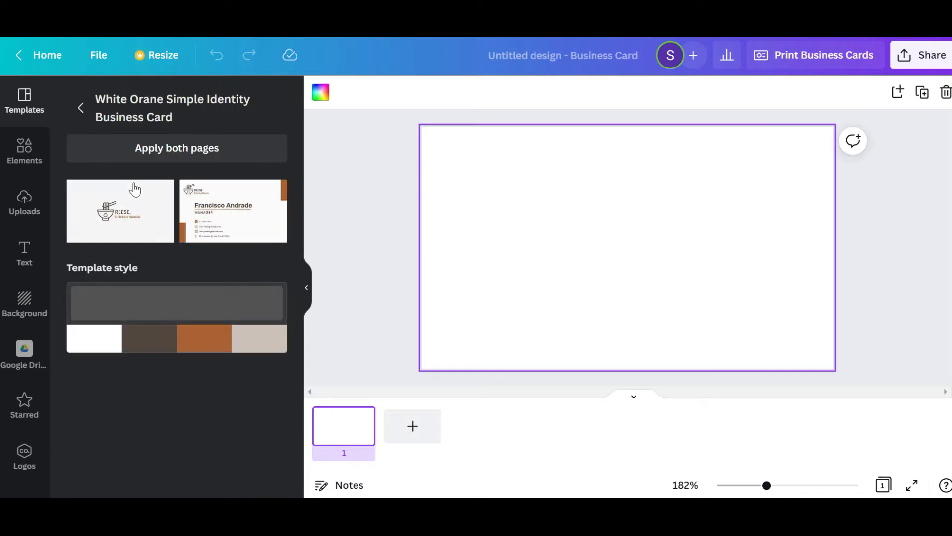
pyautogui.click(230, 209)
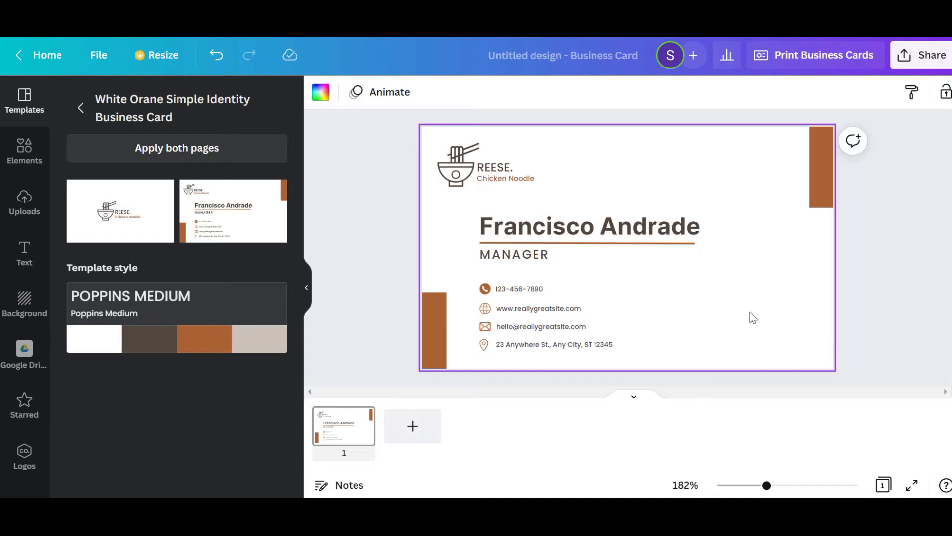
# Replace the placeholder person's name in the card headline with the card owner's display name
pyautogui.doubleClick(563, 226)
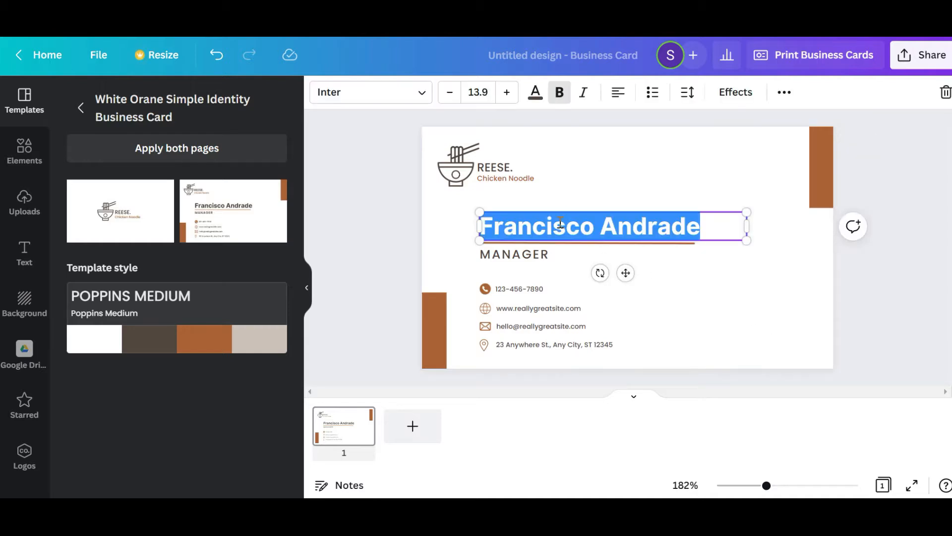
pyautogui.write('Digital Shweta')
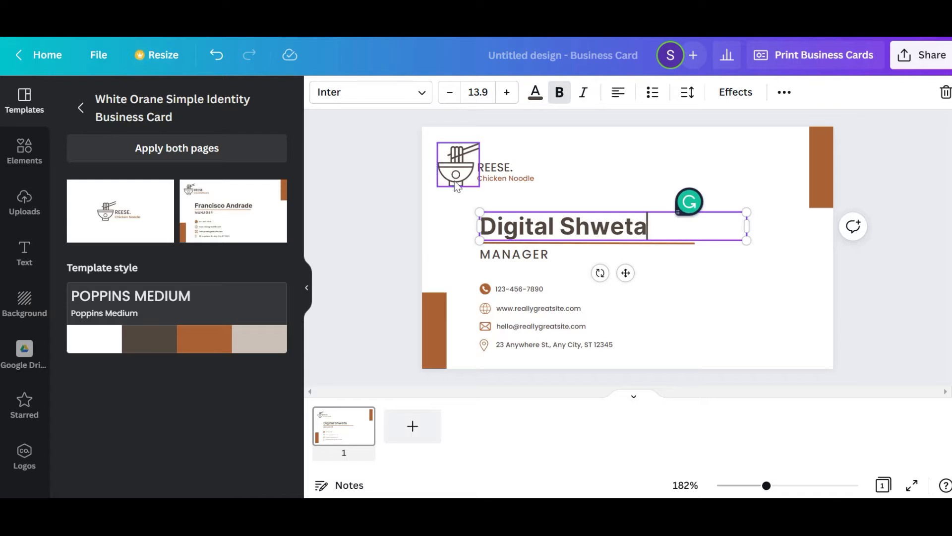
# Search the design elements for "cake" and place the teal outlined three-candle cake beside the headline, near the card's right edge
pyautogui.click(457, 185)
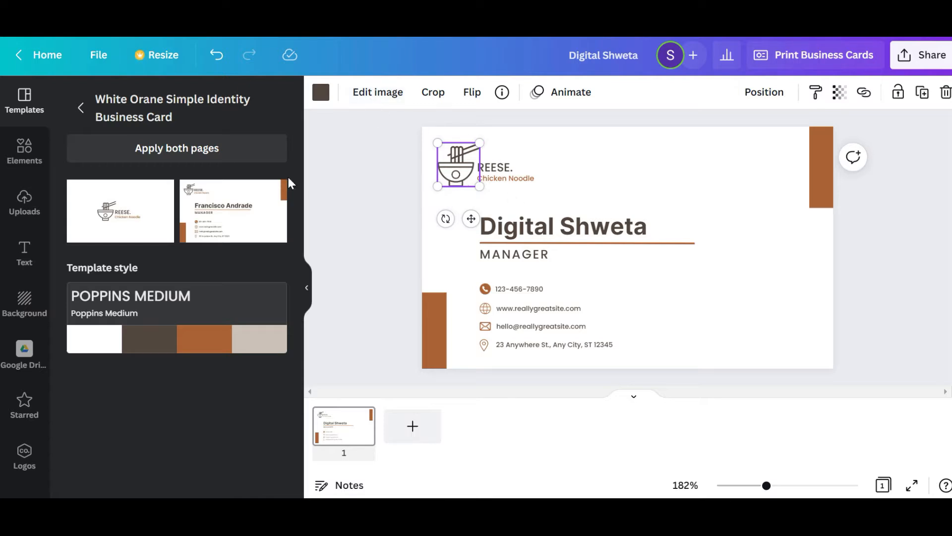
pyautogui.click(43, 158)
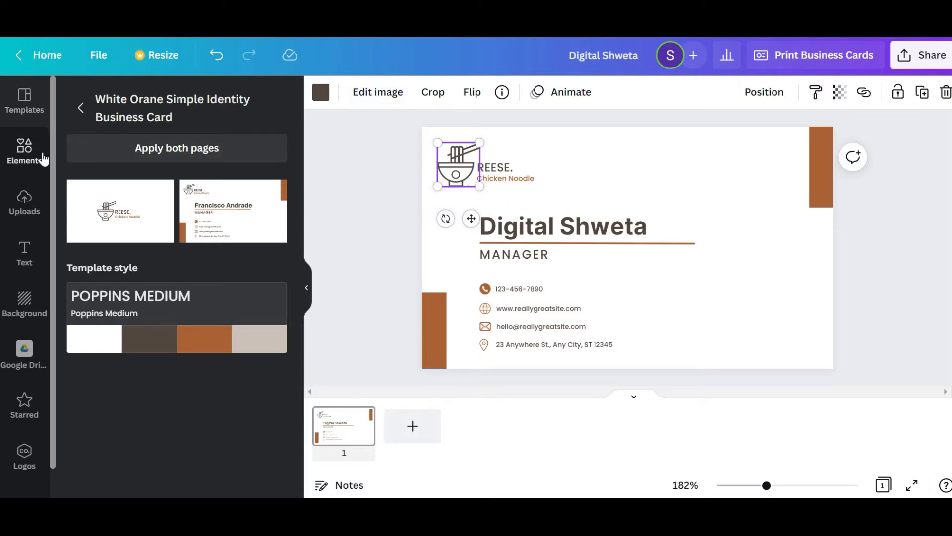
pyautogui.click(105, 102)
pyautogui.write('ca')
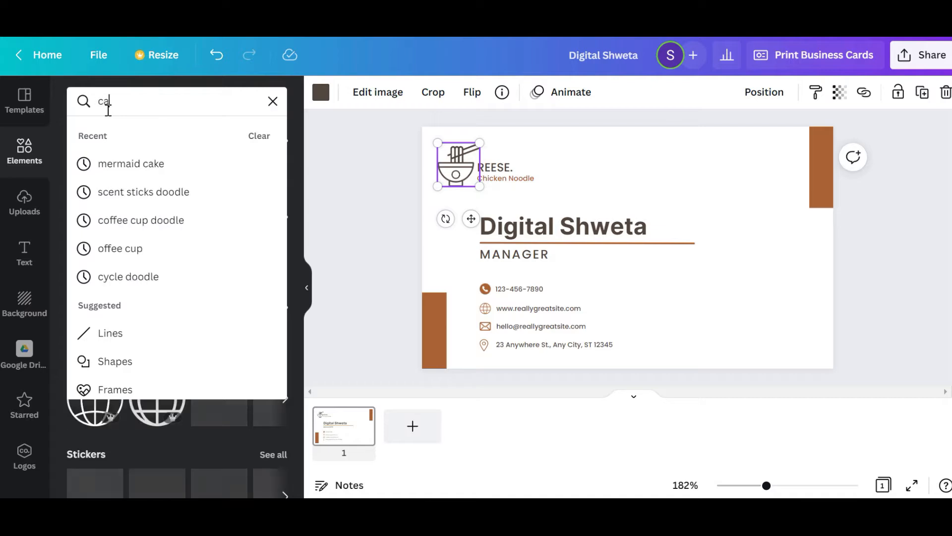
pyautogui.write('ke')
pyautogui.press('Return')
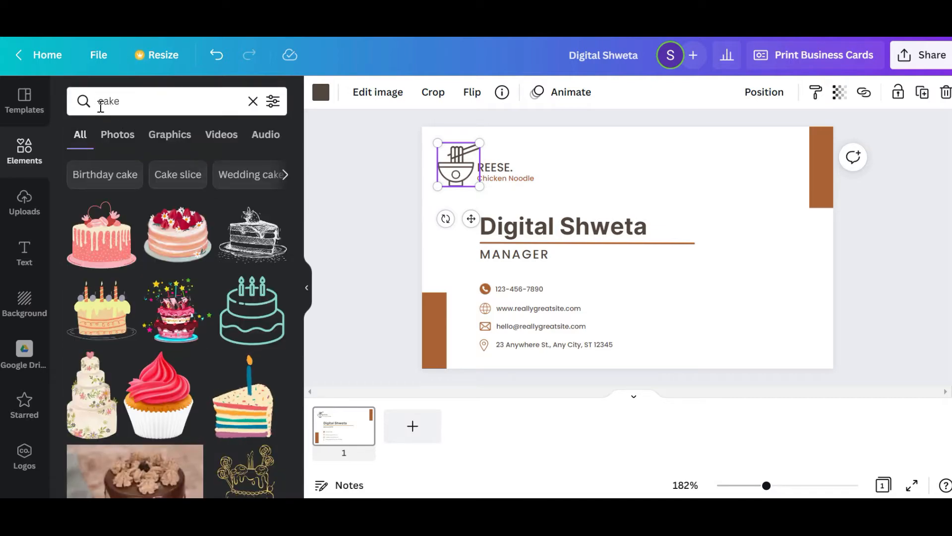
pyautogui.click(252, 310)
pyautogui.moveTo(655, 246); pyautogui.dragTo(791, 222)
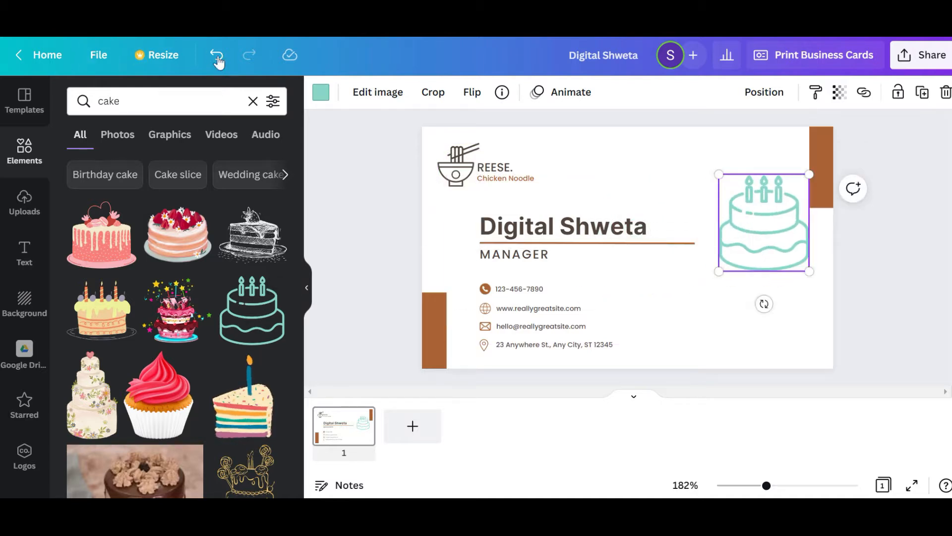
# Recolour the cake graphic dark grey and shrink it to about half its size
pyautogui.click(322, 94)
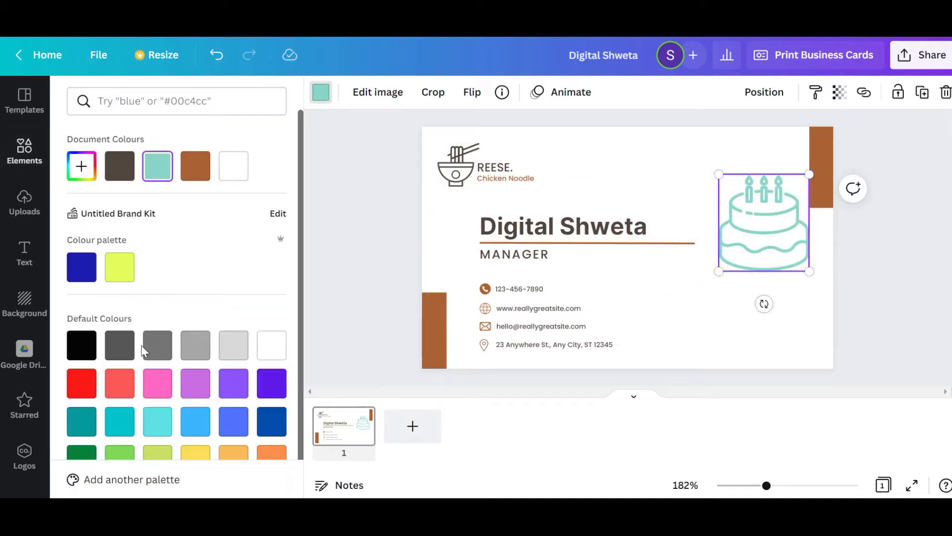
pyautogui.click(118, 352)
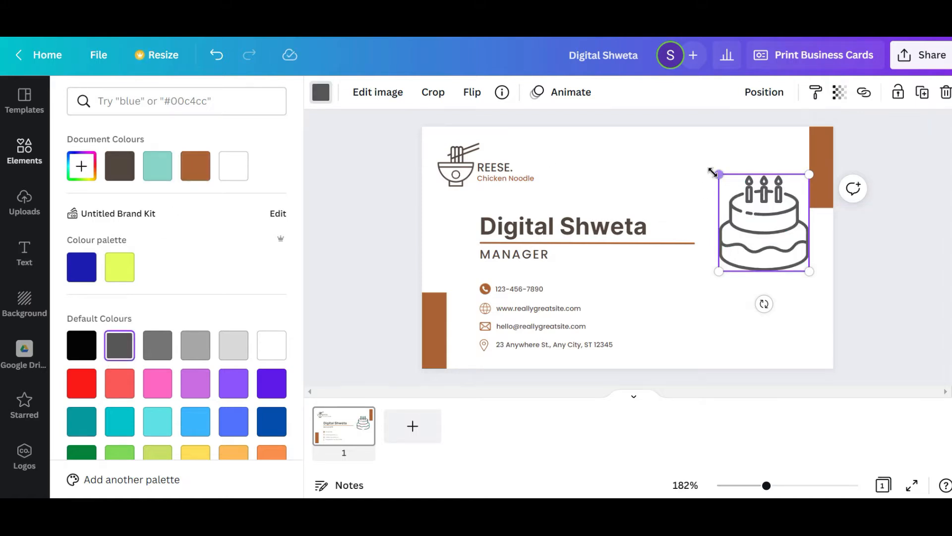
pyautogui.moveTo(720, 187); pyautogui.dragTo(756, 231)
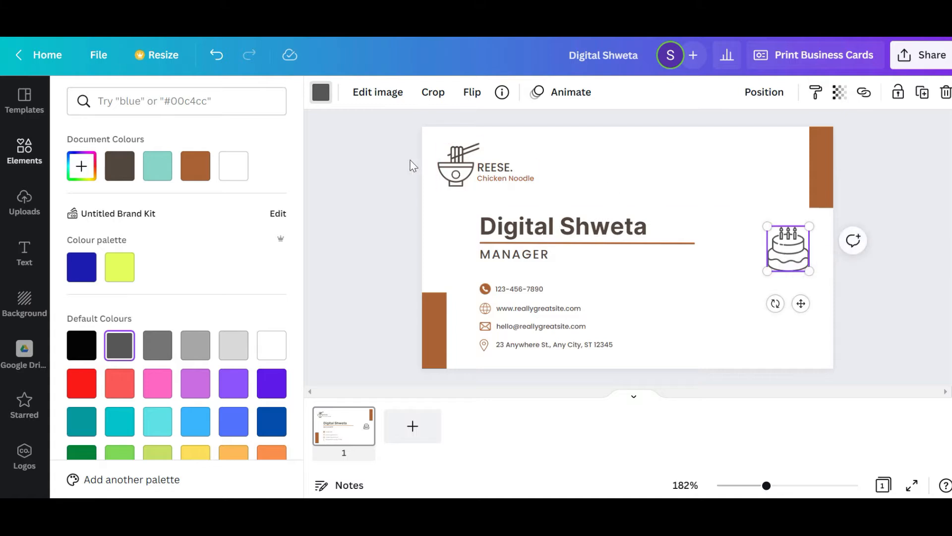
# Delete the noodle bowl logo and move the cake graphic into its place beside the REESE. text
pyautogui.click(451, 164)
pyautogui.press('Delete')
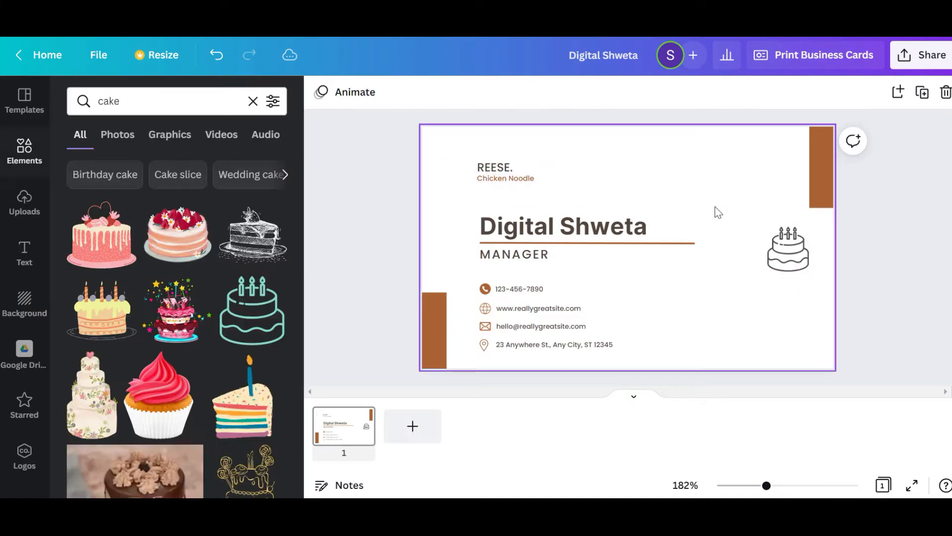
pyautogui.moveTo(794, 251); pyautogui.dragTo(479, 173)
# Shift the cake graphic and the company text together to the right, aligning them with the headline's left edge
pyautogui.moveTo(546, 189); pyautogui.dragTo(425, 171)
pyautogui.moveTo(470, 168); pyautogui.dragTo(495, 168)
pyautogui.click(670, 185)
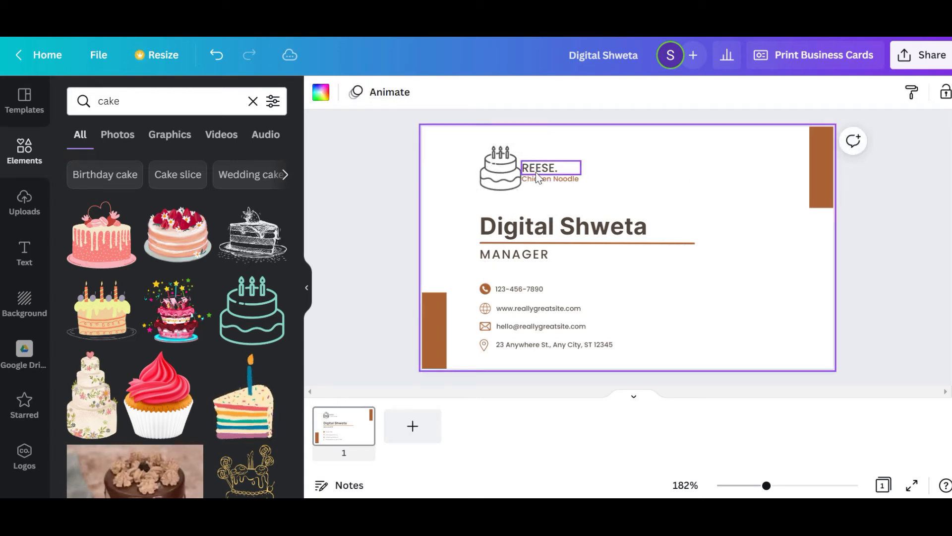
# Change the company name REESE. to "HOME BAKERY" and widen its text box so it fits on one line
pyautogui.click(536, 172)
pyautogui.write('HOME')
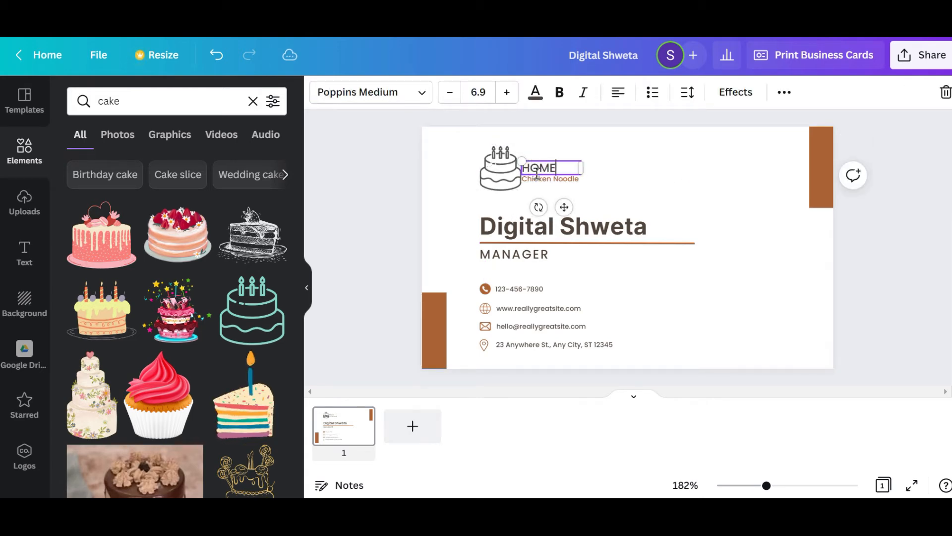
pyautogui.write(' BAKERY')
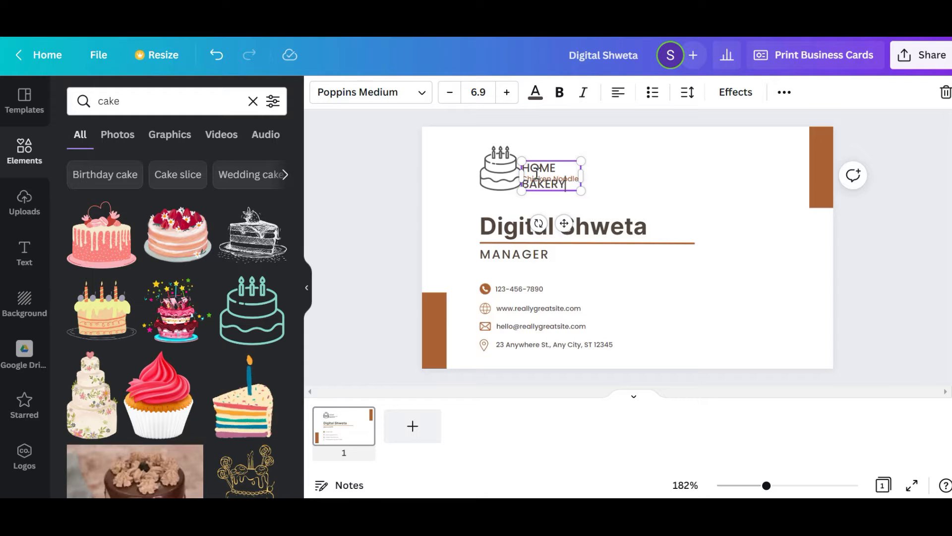
pyautogui.moveTo(585, 171); pyautogui.dragTo(629, 166)
pyautogui.click(659, 184)
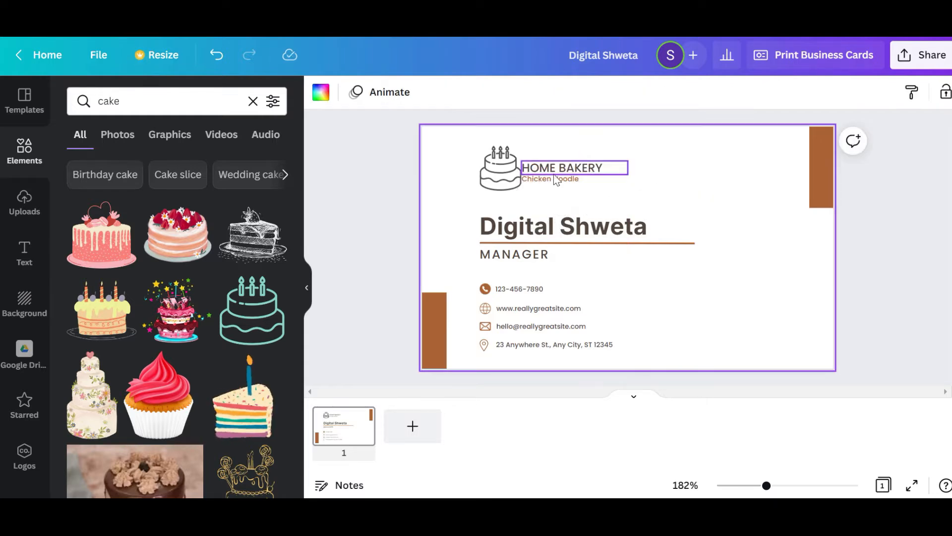
# Set the font of the Chicken Noodle tagline to Poppins
pyautogui.click(555, 179)
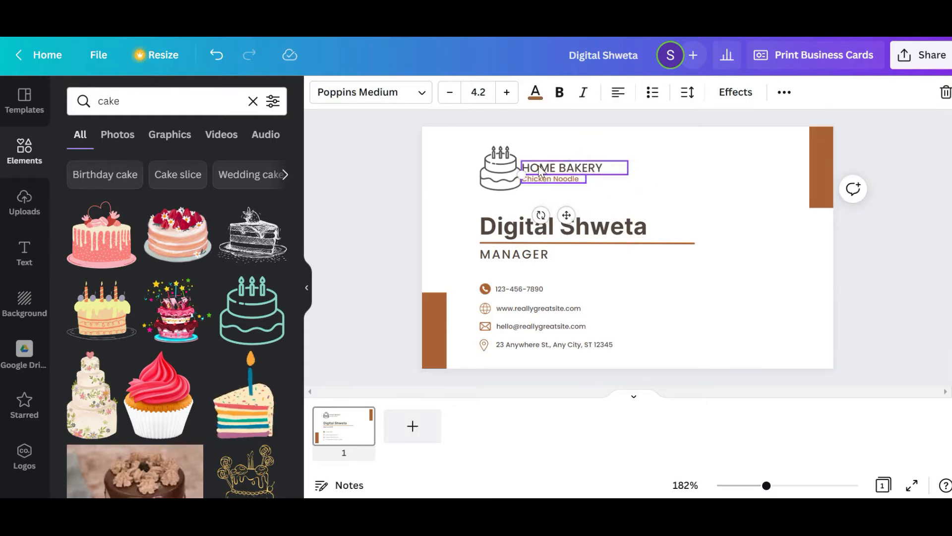
pyautogui.click(341, 99)
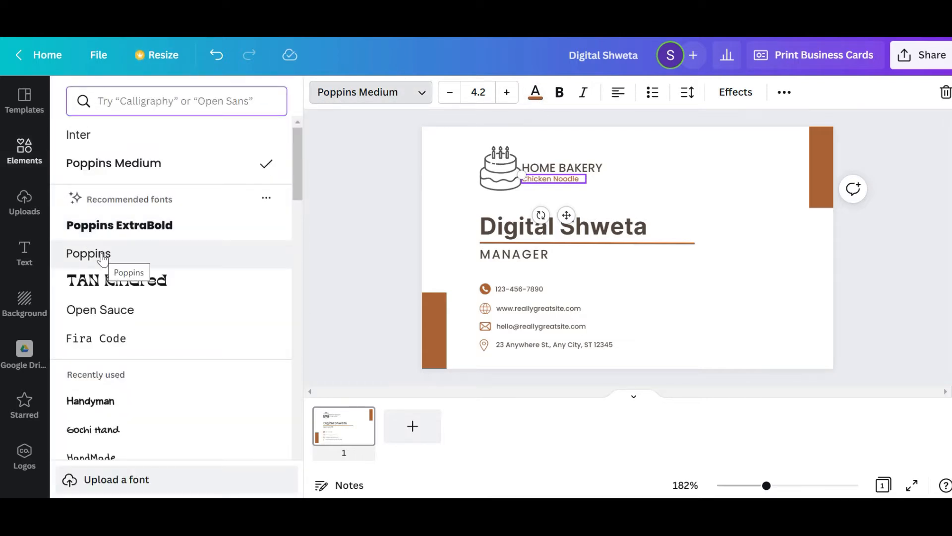
pyautogui.click(102, 257)
# Try TAN Kindred and TT Corals Black on the HOME BAKERY text and settle on the Handyman font
pyautogui.click(565, 169)
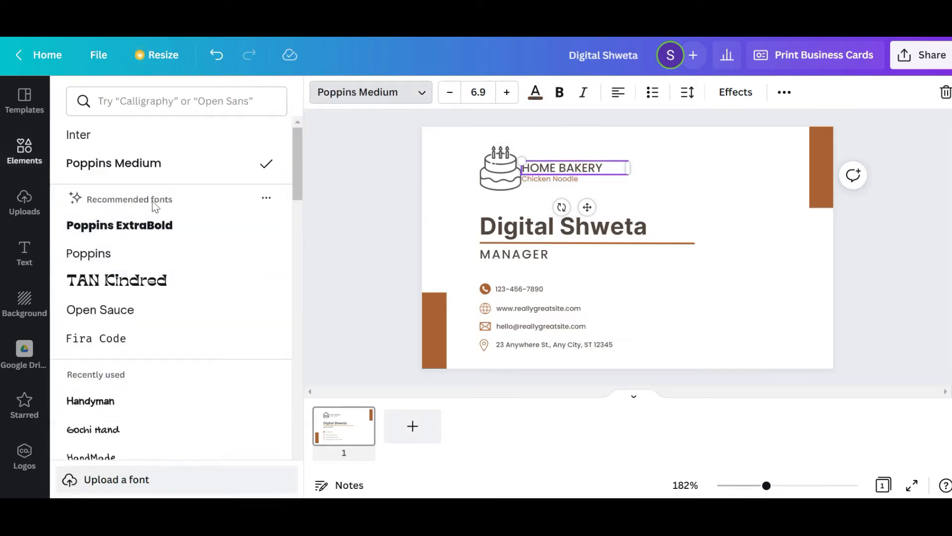
pyautogui.click(124, 254)
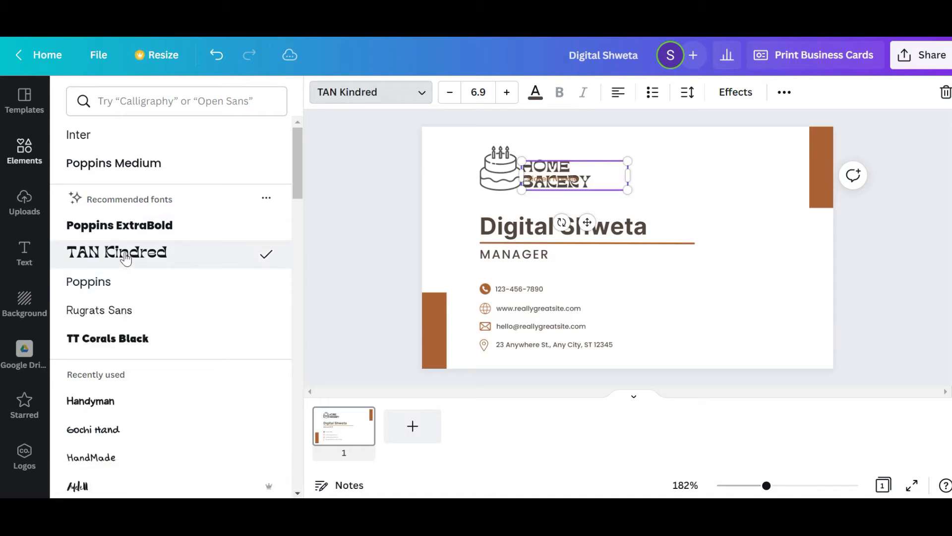
pyautogui.click(79, 339)
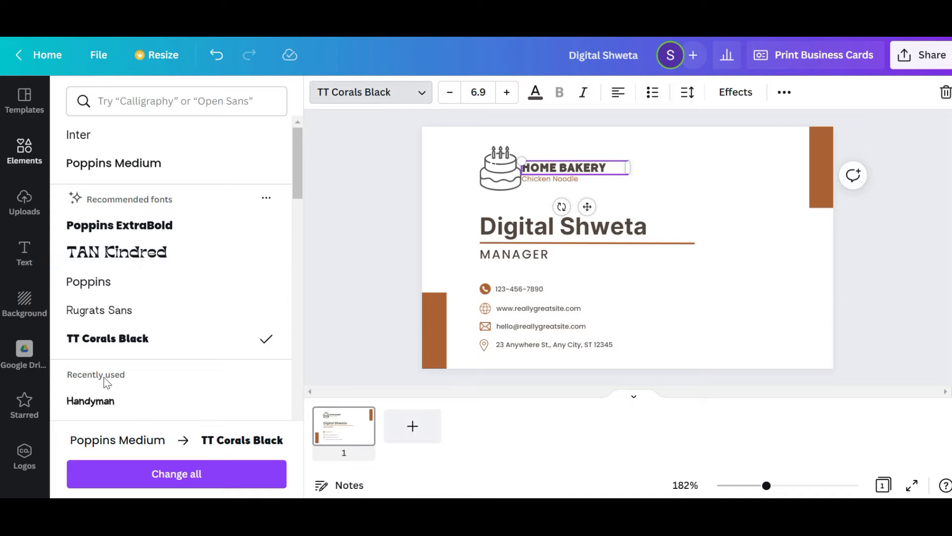
pyautogui.click(109, 405)
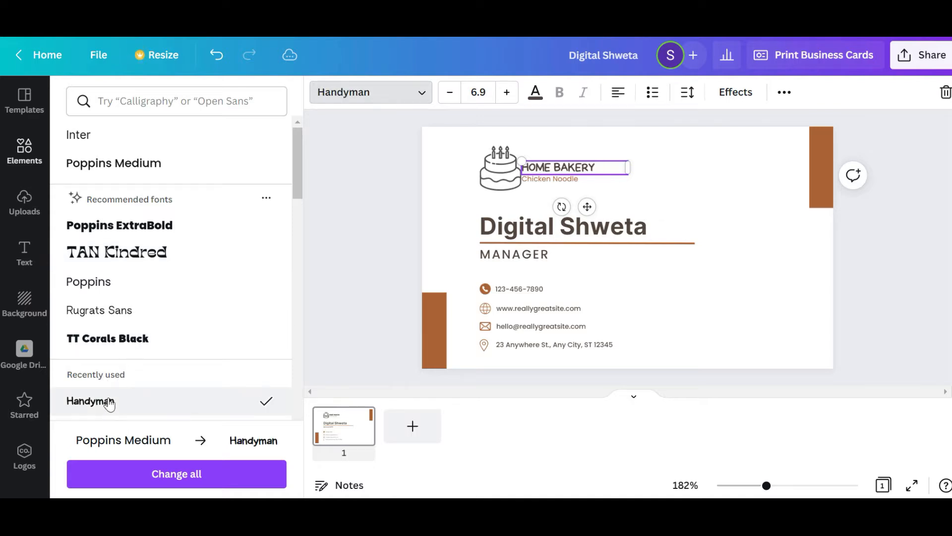
# Replace the tagline with "Cakes, Pasteries & More..." and widen its text box to fit one line
pyautogui.doubleClick(544, 179)
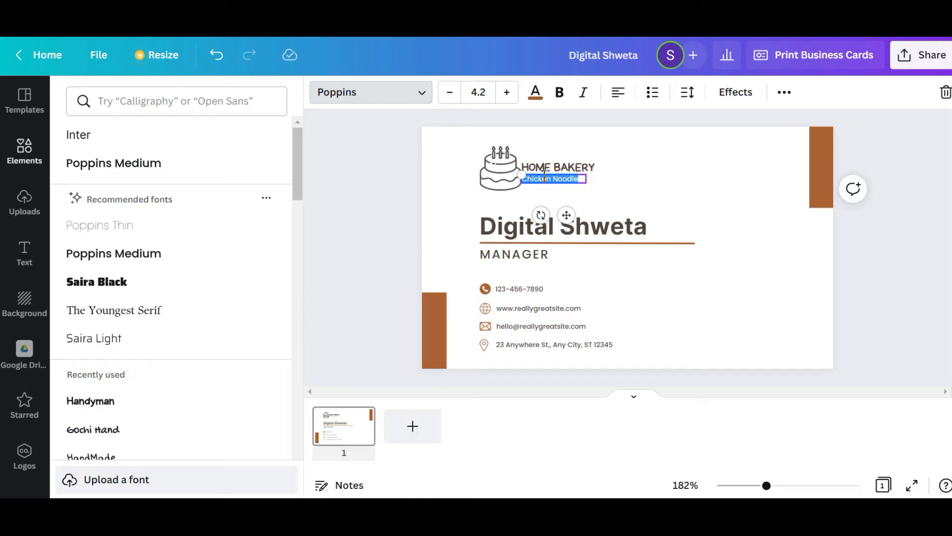
pyautogui.write('Cakes, Pasteries & More..')
pyautogui.moveTo(587, 184); pyautogui.dragTo(647, 179)
pyautogui.click(617, 210)
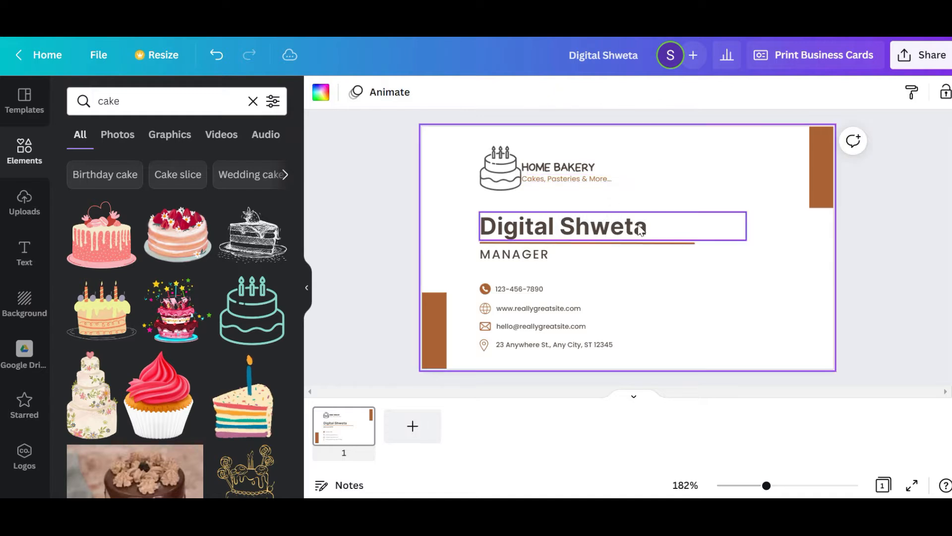
# Replace the word "Digital" in the headline with "Baker"
pyautogui.click(506, 228)
pyautogui.click(506, 228)
pyautogui.doubleClick(507, 229)
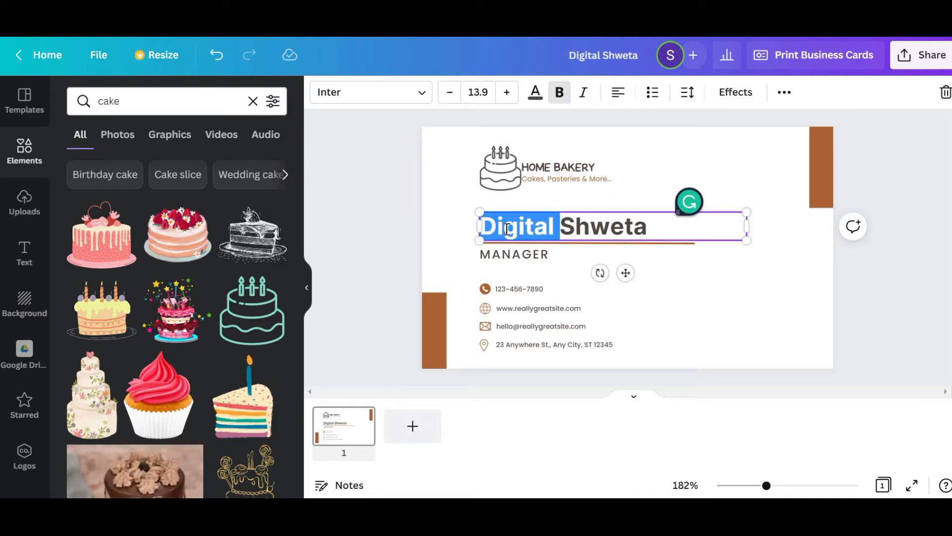
pyautogui.write('Baker')
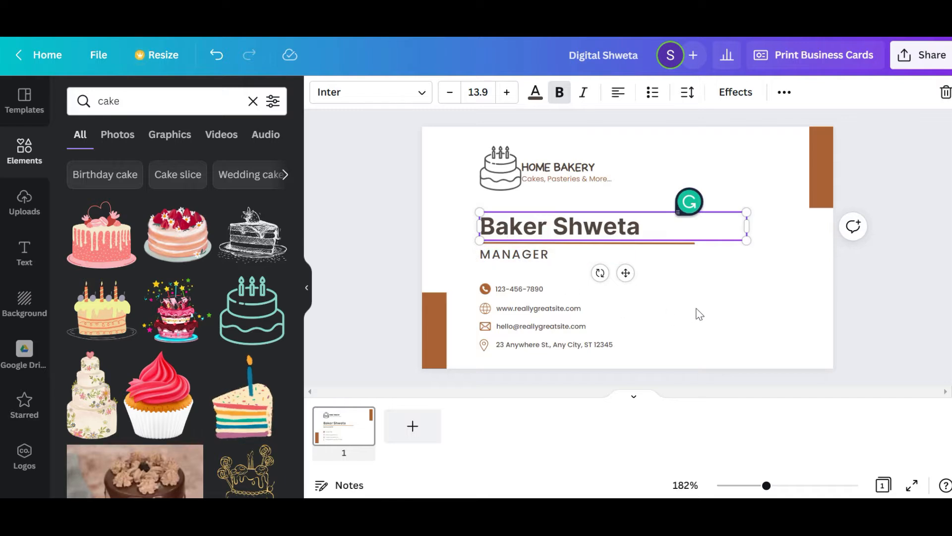
pyautogui.click(699, 315)
# Change the job title MANAGER under the headline to "HOME BAKER"
pyautogui.click(535, 255)
pyautogui.doubleClick(536, 256)
pyautogui.write('HOME BAKER')
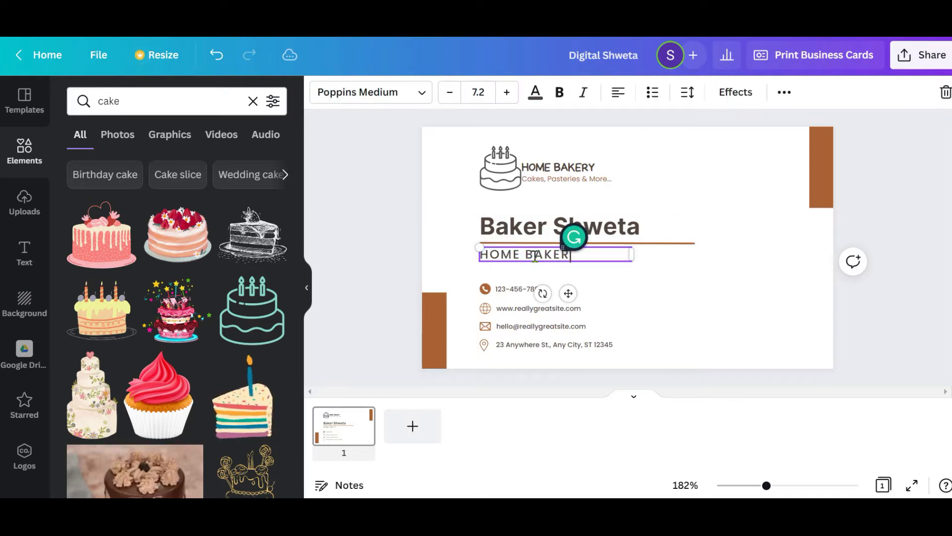
pyautogui.click(585, 291)
# Replace the placeholder phone number in the contact details with the business phone number
pyautogui.click(530, 290)
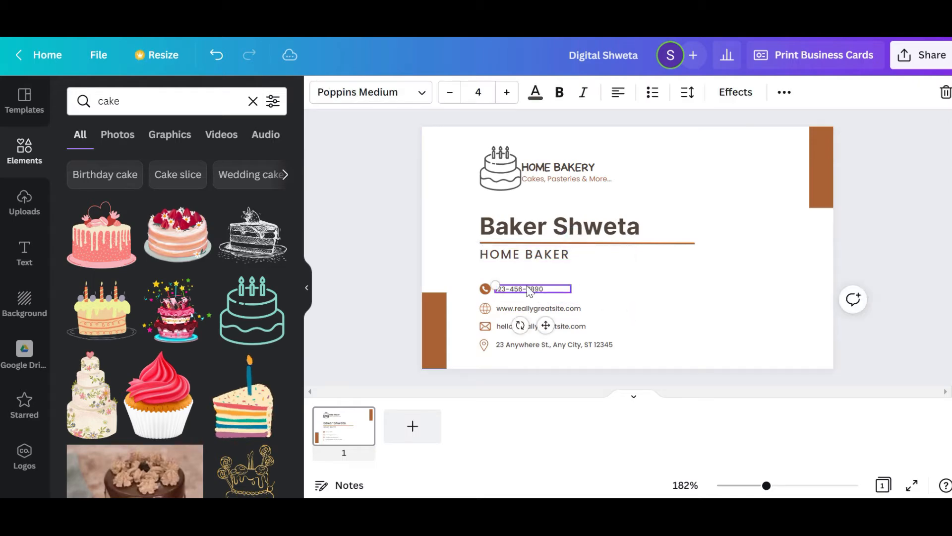
pyautogui.click(665, 305)
pyautogui.doubleClick(514, 289)
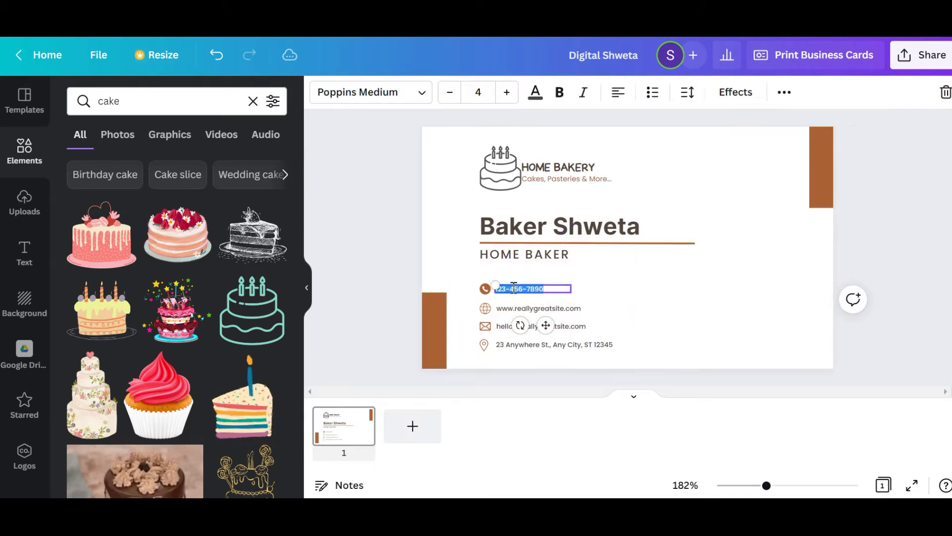
pyautogui.press('BackSpace')
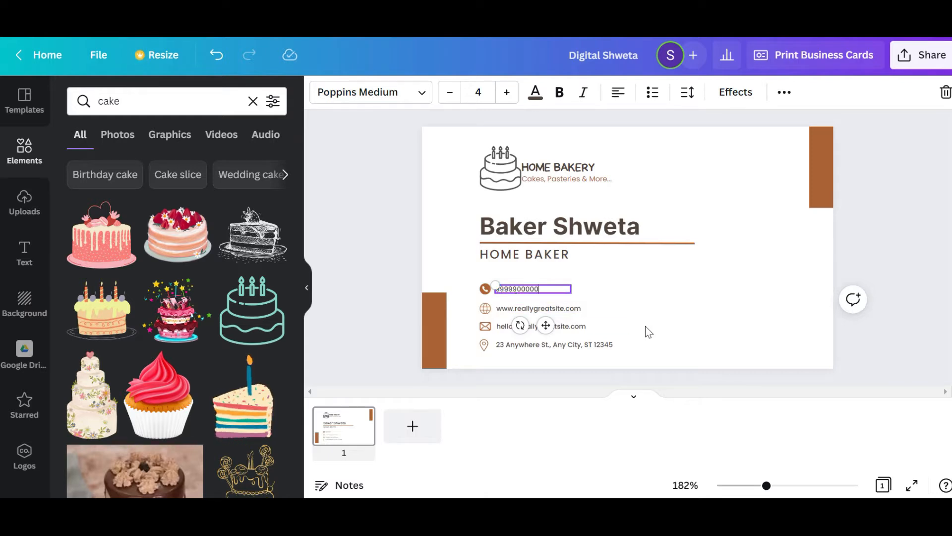
pyautogui.click(722, 325)
pyautogui.doubleClick(528, 308)
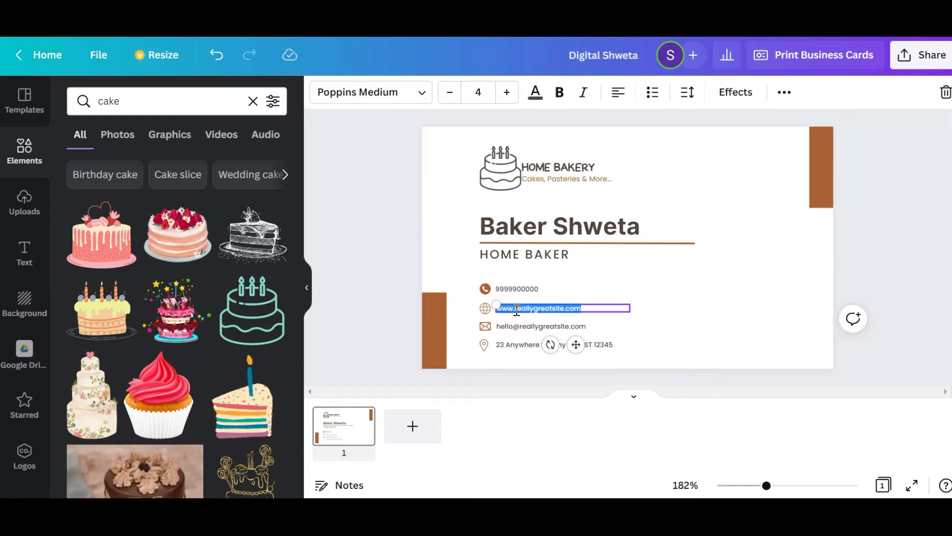
pyautogui.click(509, 310)
pyautogui.moveTo(515, 308); pyautogui.dragTo(566, 308)
pyautogui.write('homebaker')
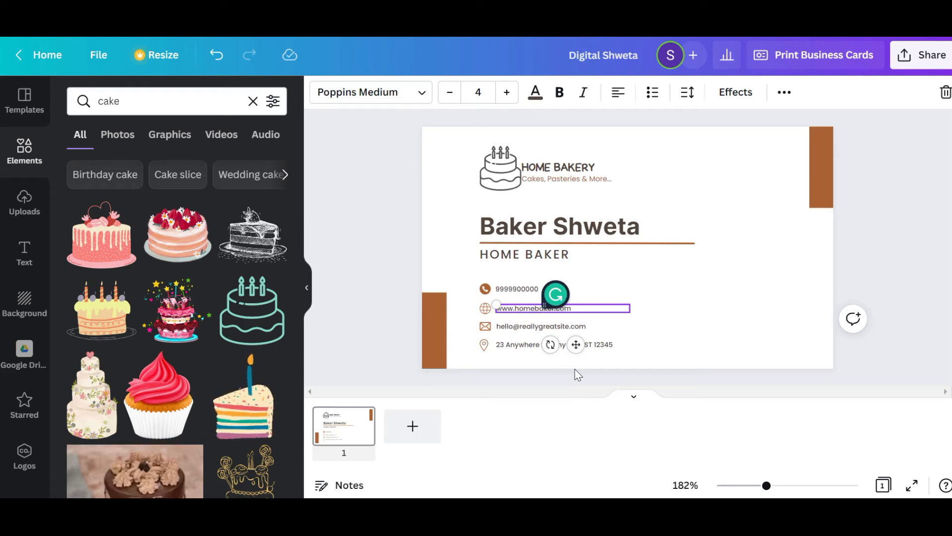
pyautogui.click(726, 330)
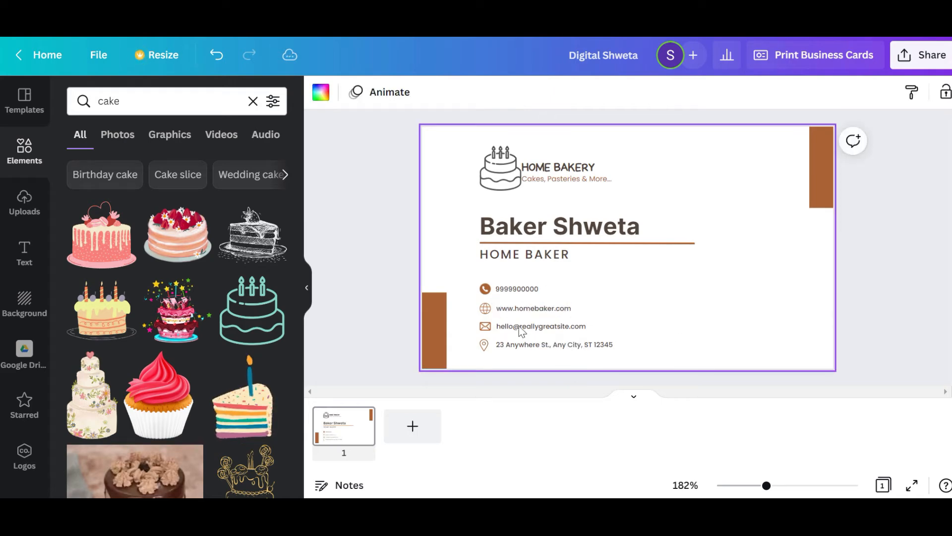
# Replace the domain of the placeholder e-mail address in the contact details with the home baker business domain
pyautogui.doubleClick(564, 327)
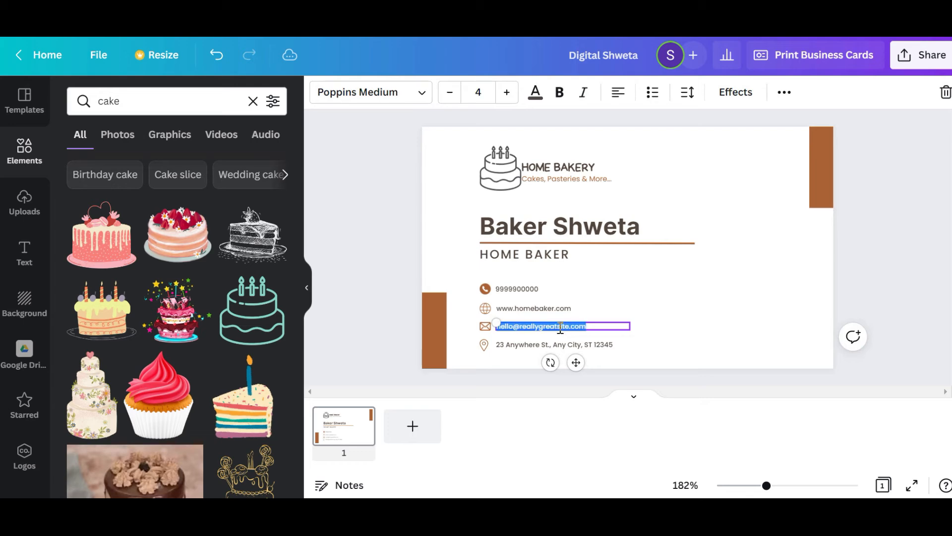
pyautogui.click(520, 326)
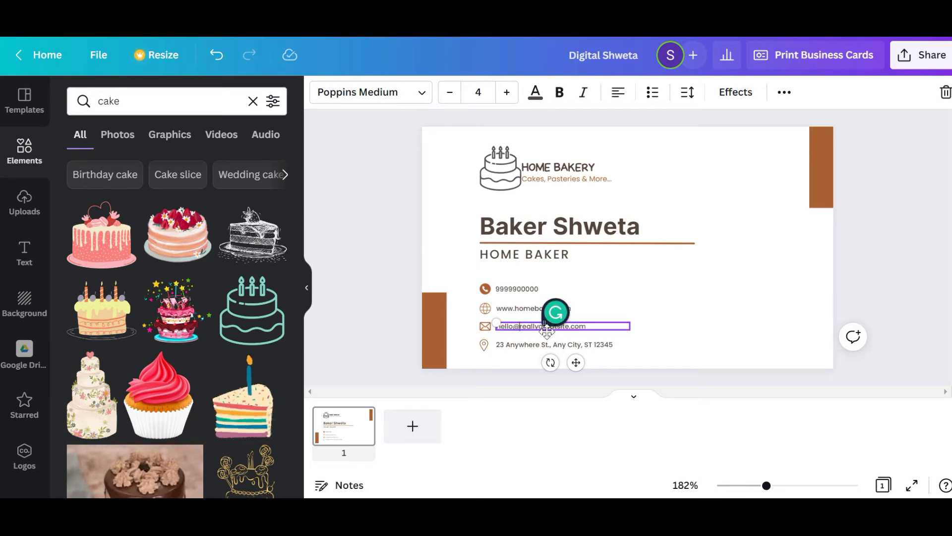
pyautogui.doubleClick(571, 327)
pyautogui.write('homebaker')
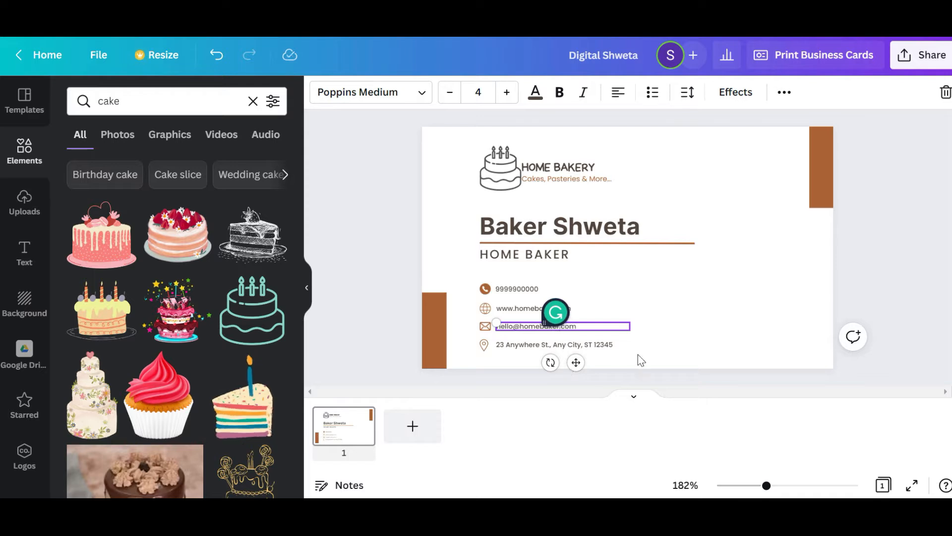
pyautogui.click(661, 352)
# Replace the placeholder street address in the contact details with the business's city and country
pyautogui.doubleClick(546, 346)
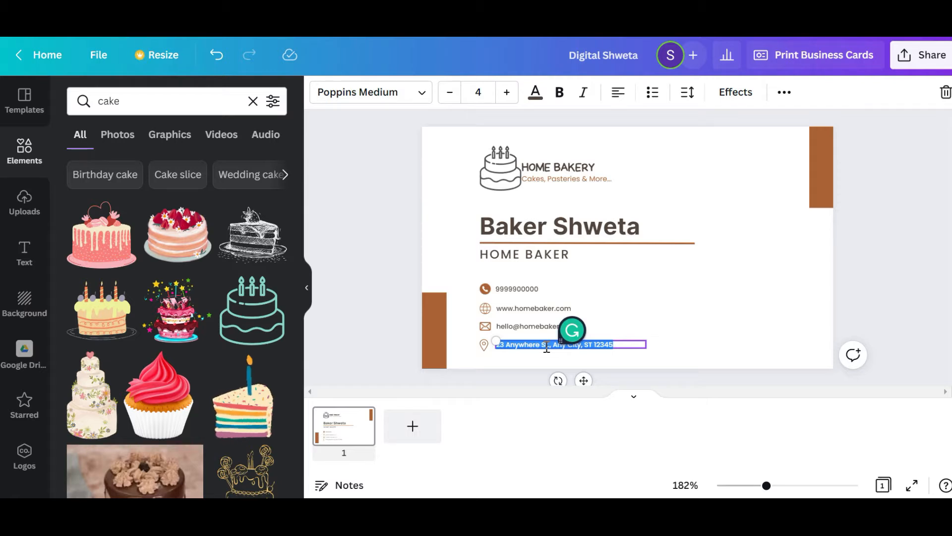
pyautogui.write('Delhi, India')
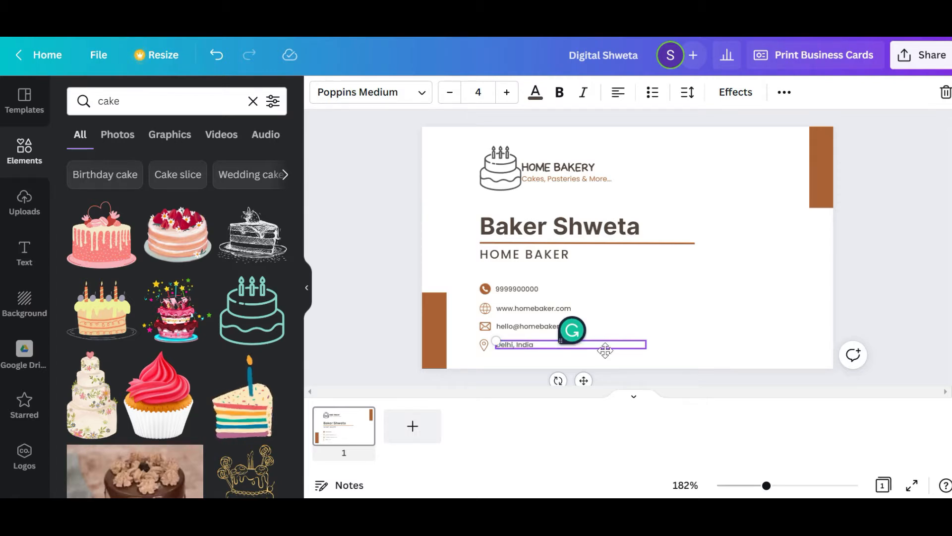
pyautogui.click(694, 328)
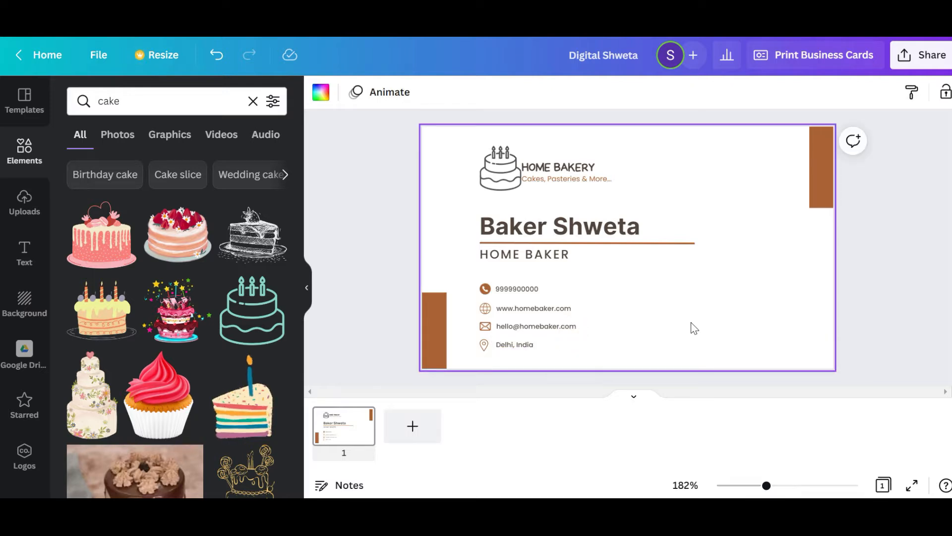
# Shrink the cake logo slightly and move the company name and tagline together to sit just beside it
pyautogui.click(502, 168)
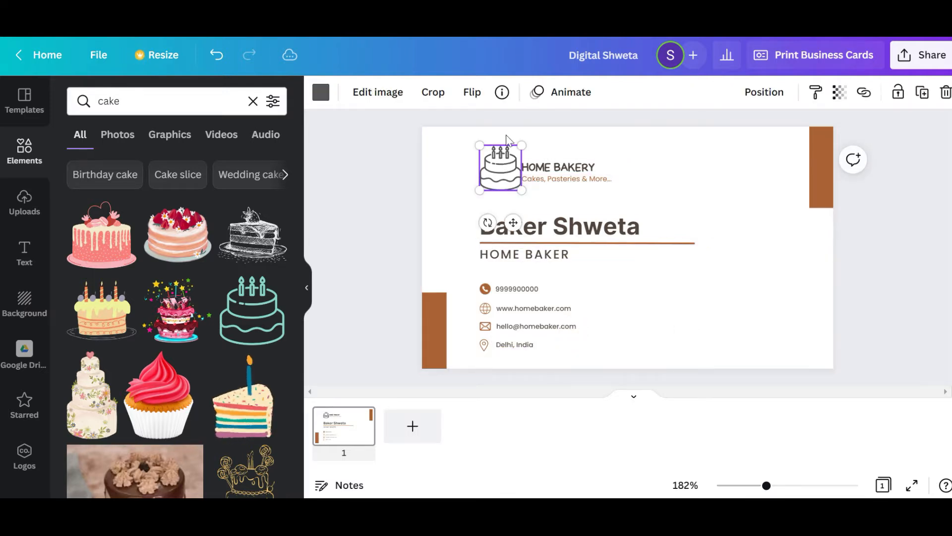
pyautogui.moveTo(520, 149); pyautogui.dragTo(496, 175)
pyautogui.moveTo(630, 187); pyautogui.dragTo(525, 161)
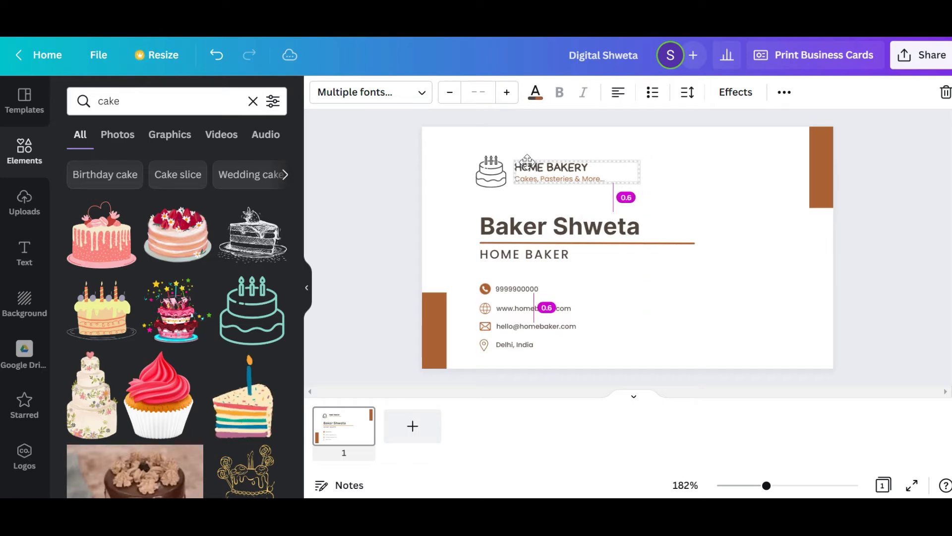
pyautogui.click(714, 200)
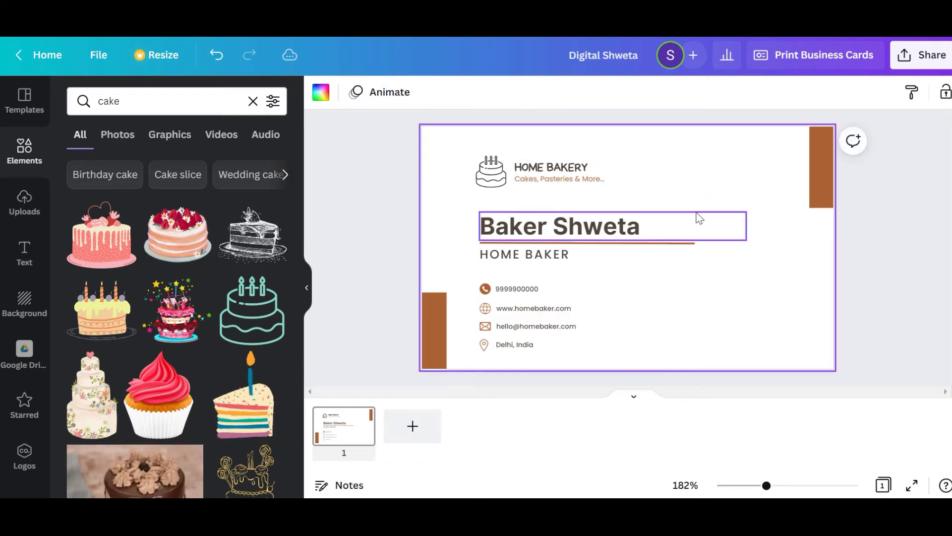
# Change the font of the company name HOME BAKERY to Poppins Medium
pyautogui.click(553, 167)
pyautogui.click(352, 89)
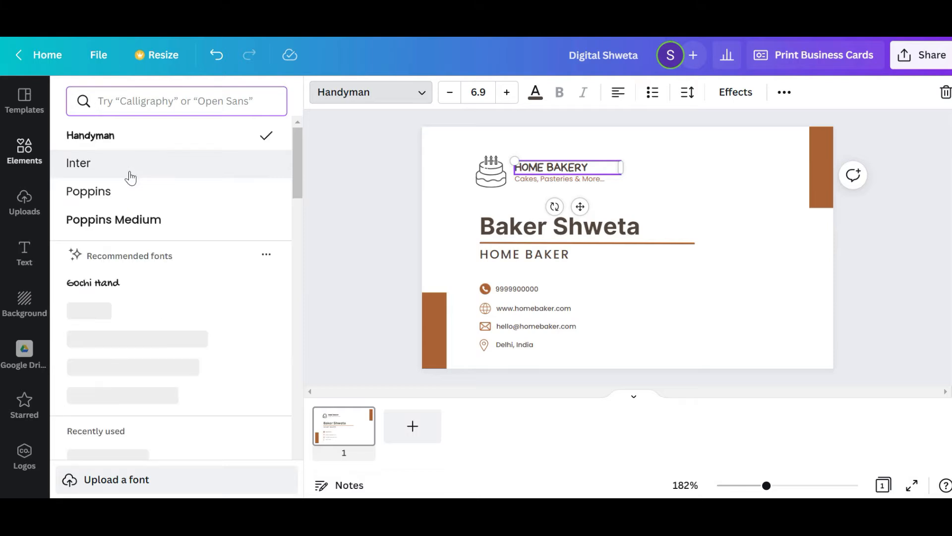
pyautogui.click(120, 233)
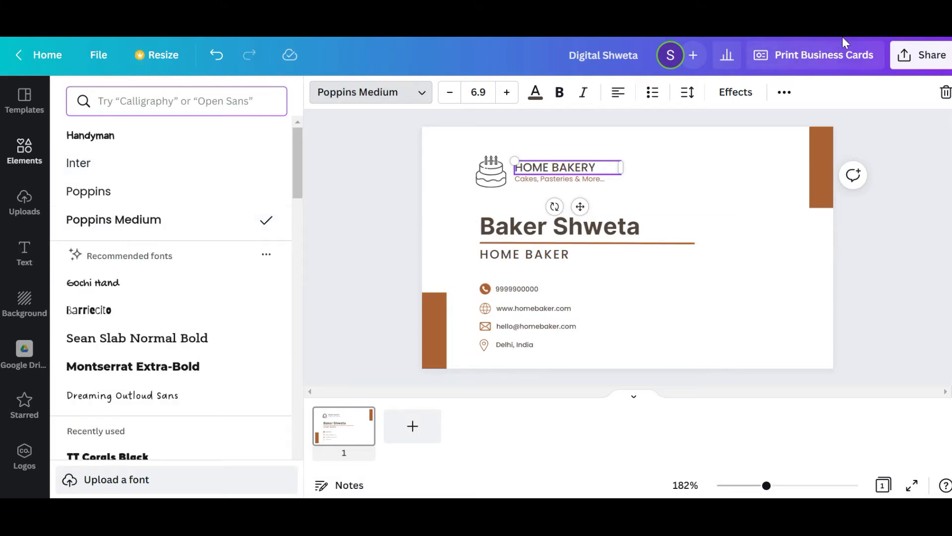
pyautogui.press('Escape')
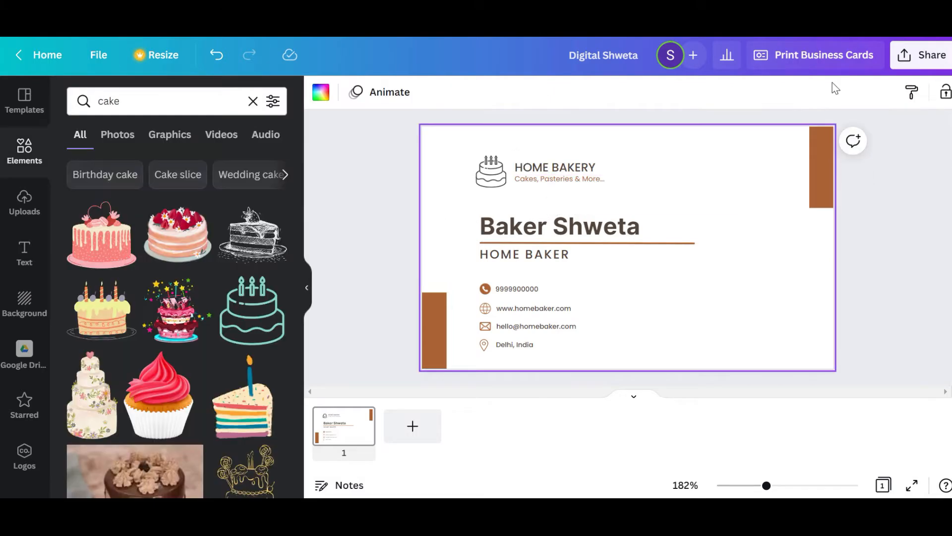
# Recolour the tagline under the company name with a new custom pink, #D10B70
pyautogui.click(571, 182)
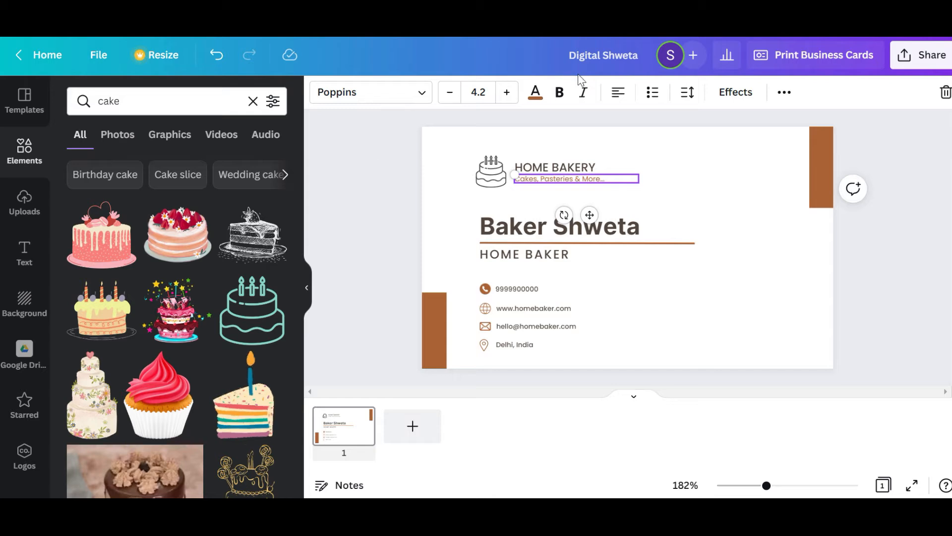
pyautogui.click(535, 92)
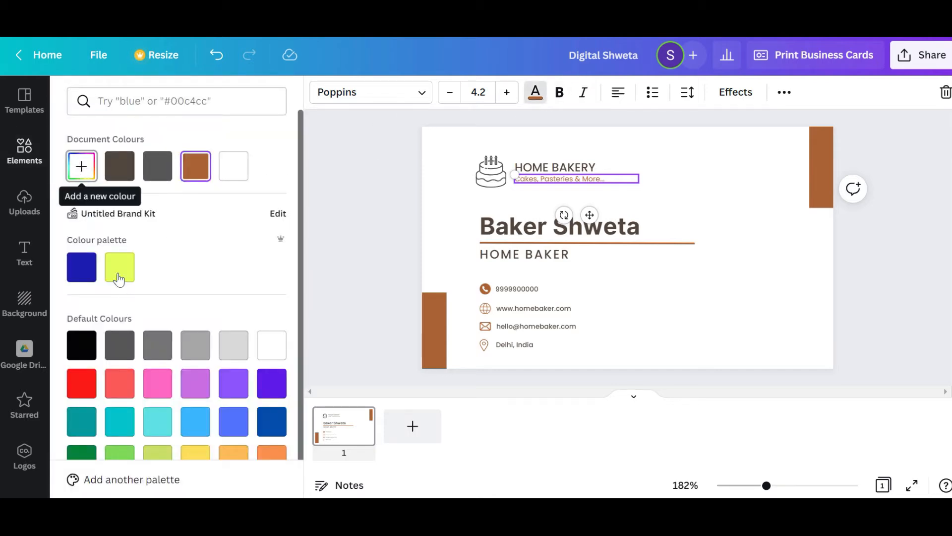
pyautogui.scroll(-1, 76, 171)
pyautogui.click(81, 143)
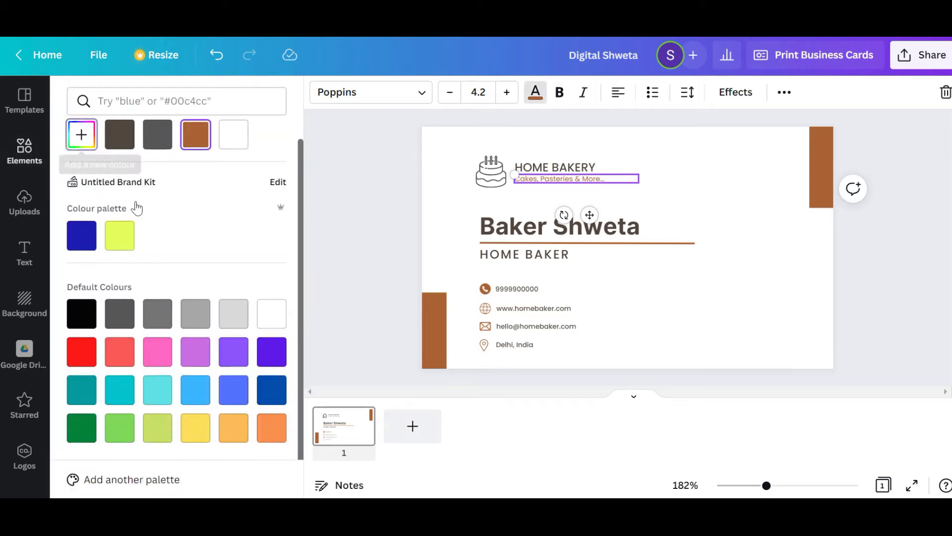
pyautogui.click(244, 255)
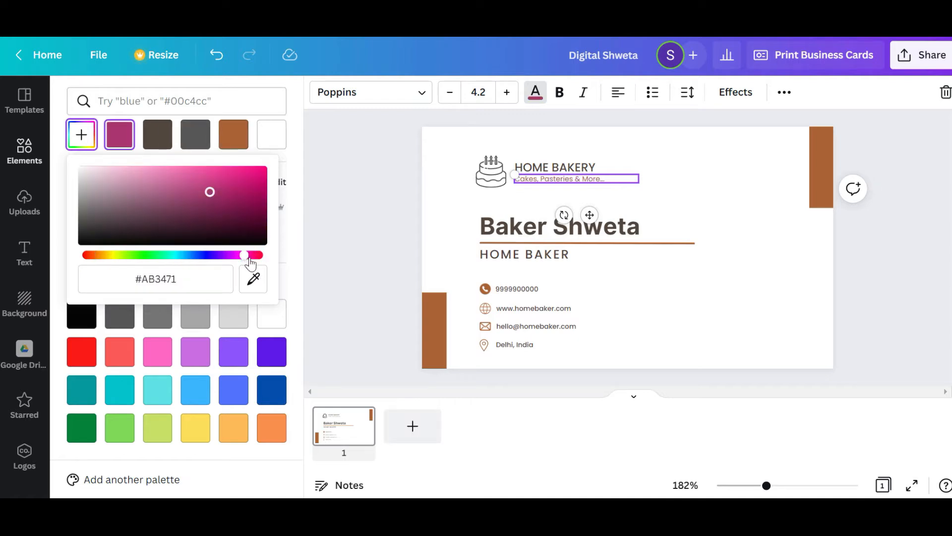
pyautogui.click(245, 201)
pyautogui.click(257, 180)
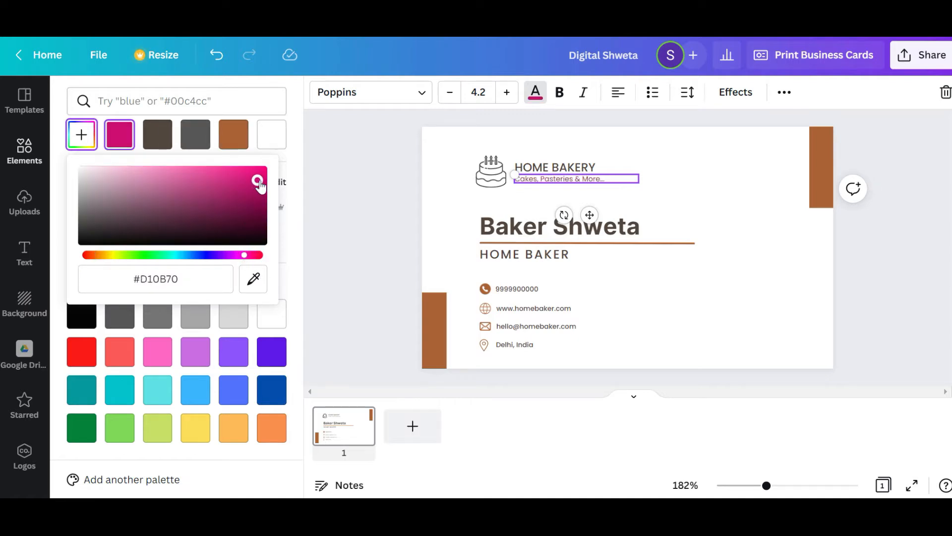
# Apply the pink document colour to the large headline above the job title
pyautogui.click(550, 233)
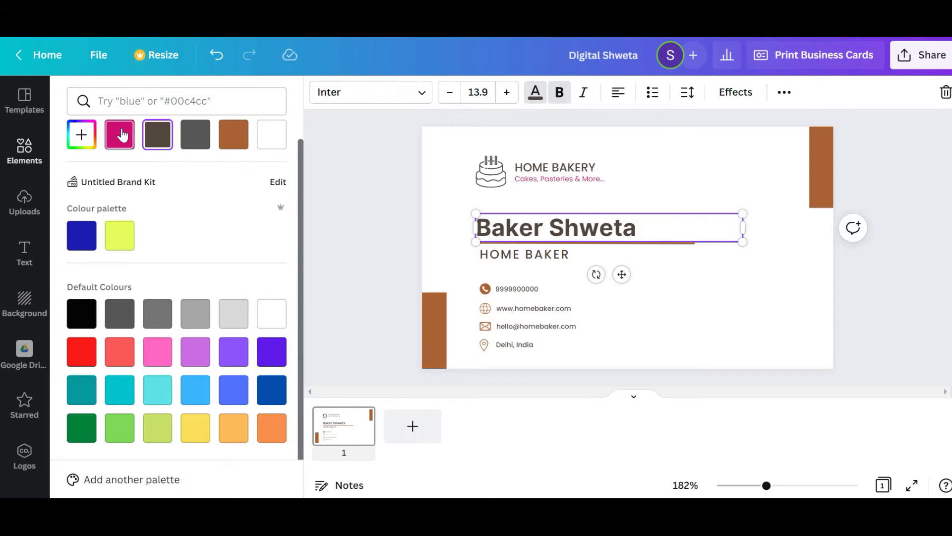
pyautogui.click(119, 134)
pyautogui.click(492, 261)
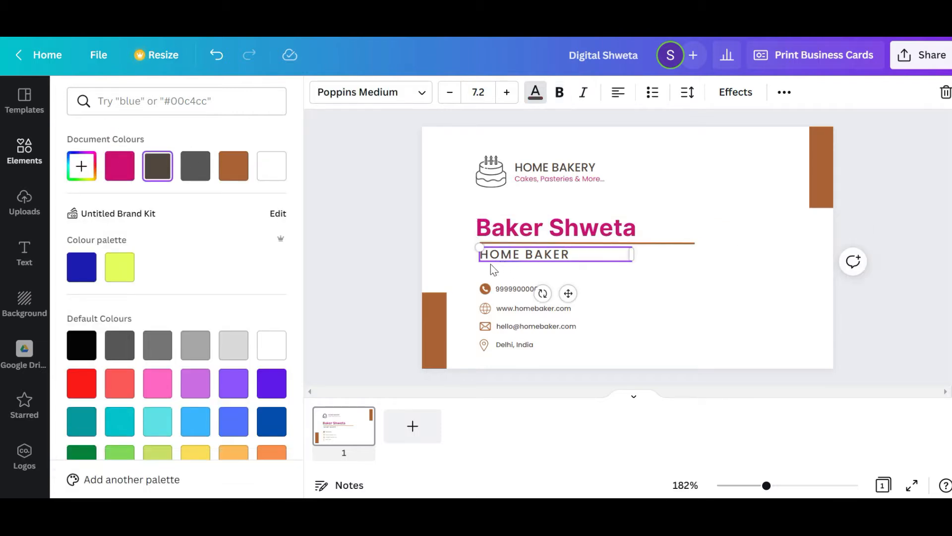
# Recolour the phone, website, e-mail and location icons in the contact details with the pink document colour
pyautogui.click(485, 293)
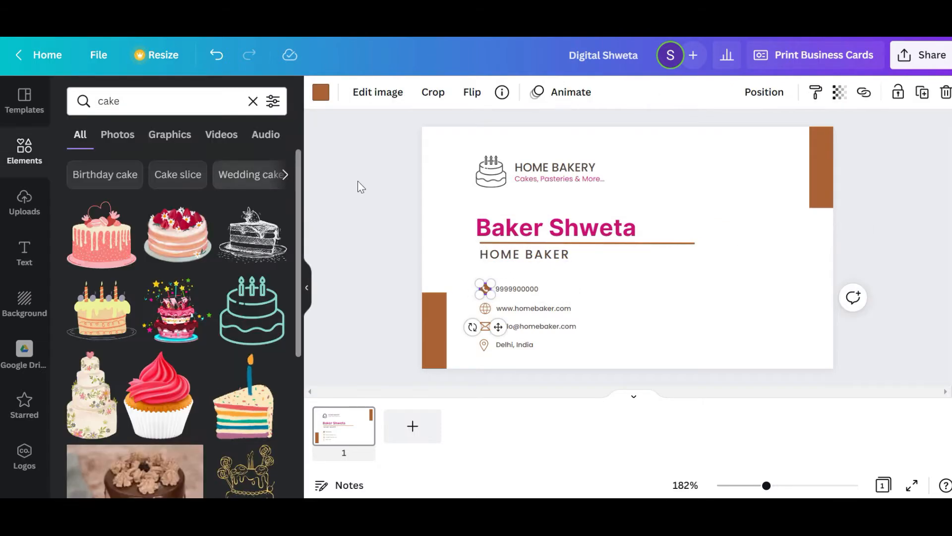
pyautogui.click(321, 91)
pyautogui.click(225, 171)
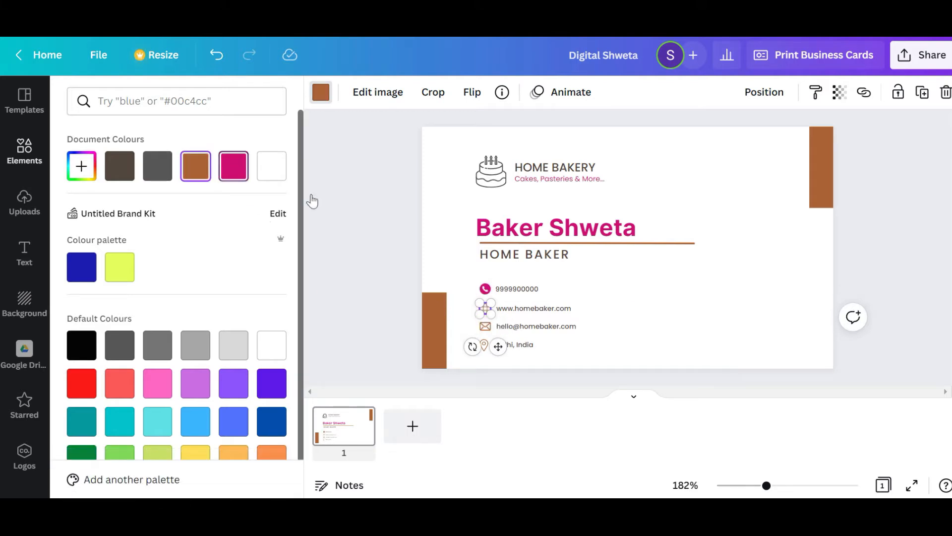
pyautogui.click(244, 173)
pyautogui.click(484, 327)
pyautogui.click(243, 171)
pyautogui.click(484, 344)
pyautogui.click(246, 170)
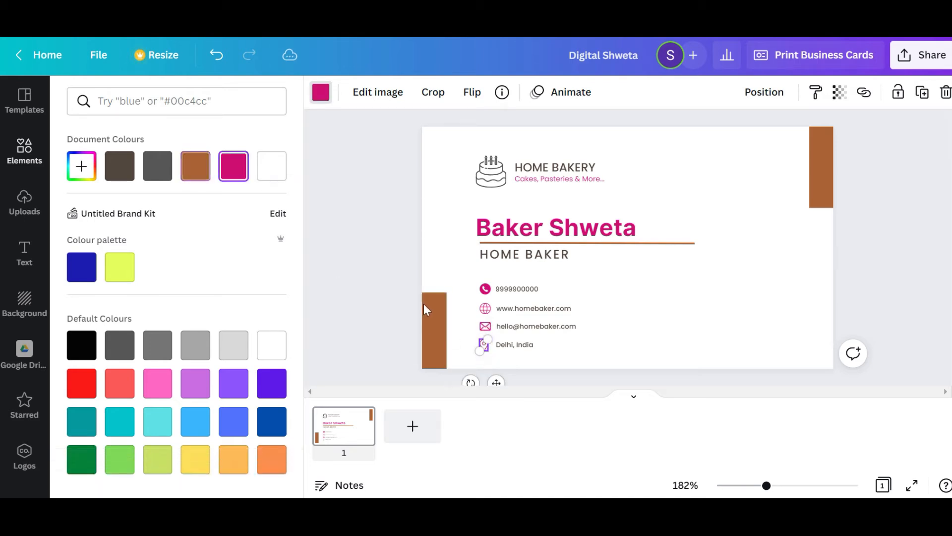
# Recolour the two brown rectangles at the card's lower-left and upper-right corners with the pink document colour
pyautogui.click(435, 339)
pyautogui.click(233, 166)
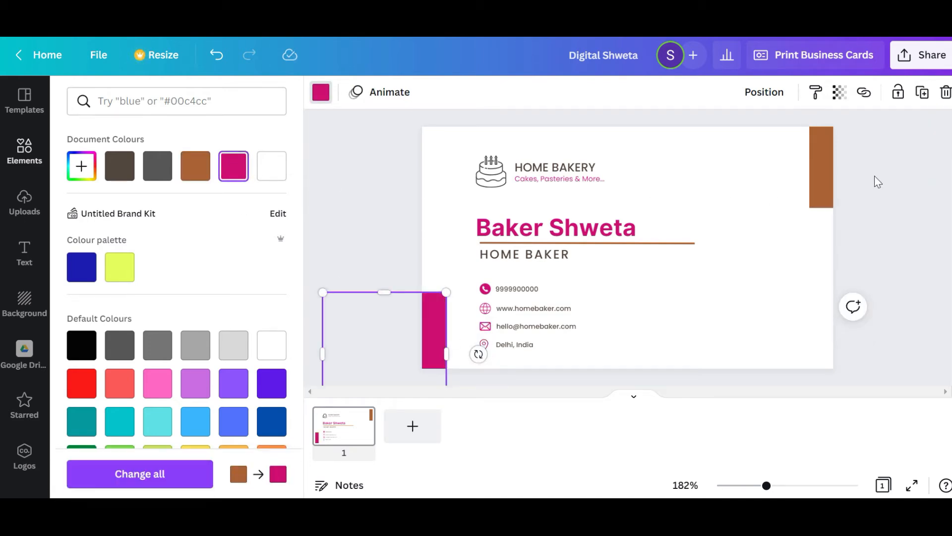
pyautogui.click(821, 182)
pyautogui.click(239, 173)
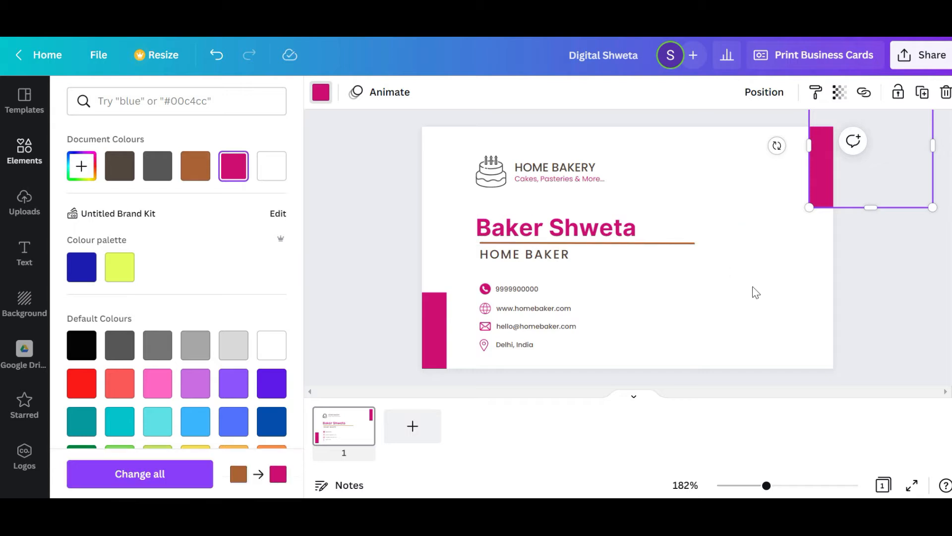
# Delete the decorative rectangles from the card's upper-right and lower-left corners
pyautogui.click(829, 218)
pyautogui.click(815, 181)
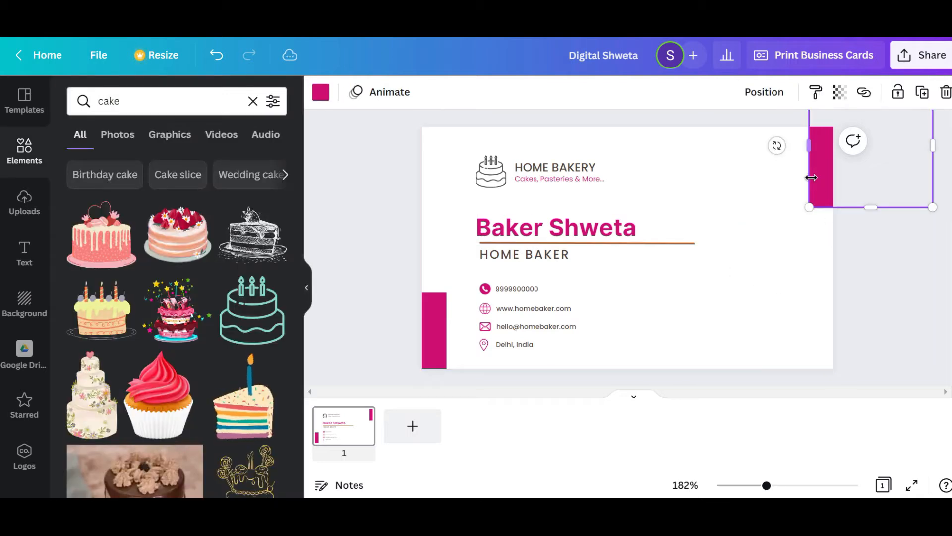
pyautogui.press('Delete')
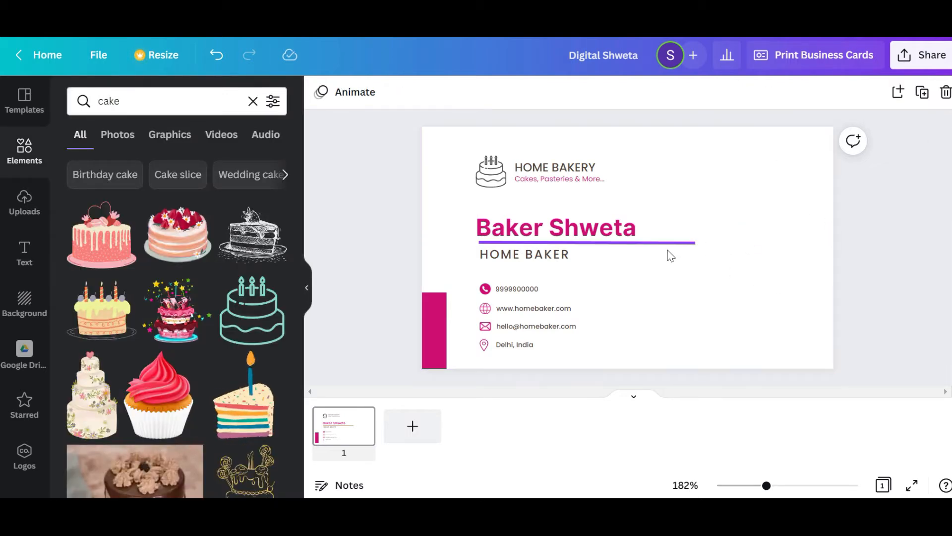
pyautogui.click(434, 345)
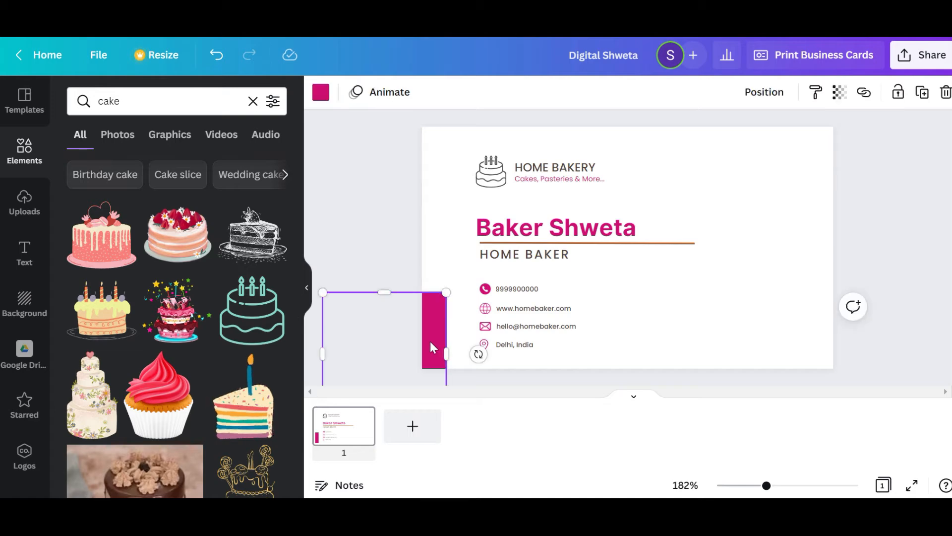
pyautogui.press('Delete')
# Search the elements for "shapes" and place two circles partly overhanging the card's upper-right and lower-left corners
pyautogui.doubleClick(129, 97)
pyautogui.write('shapes')
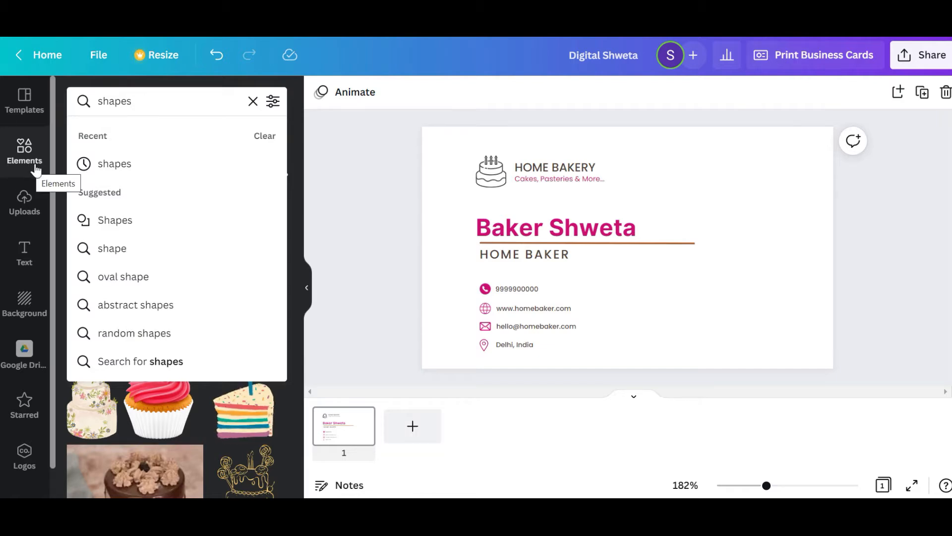
pyautogui.press('Return')
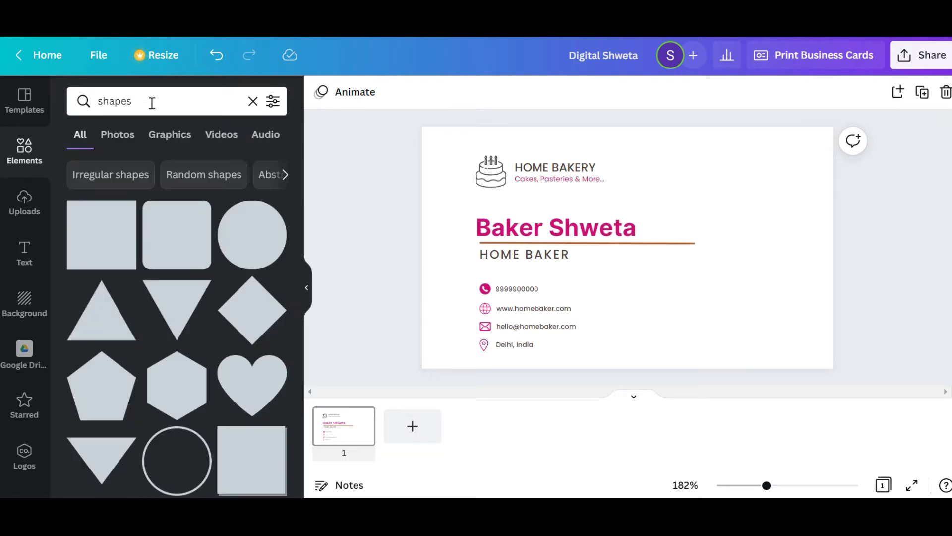
pyautogui.click(247, 257)
pyautogui.moveTo(628, 255); pyautogui.dragTo(823, 159)
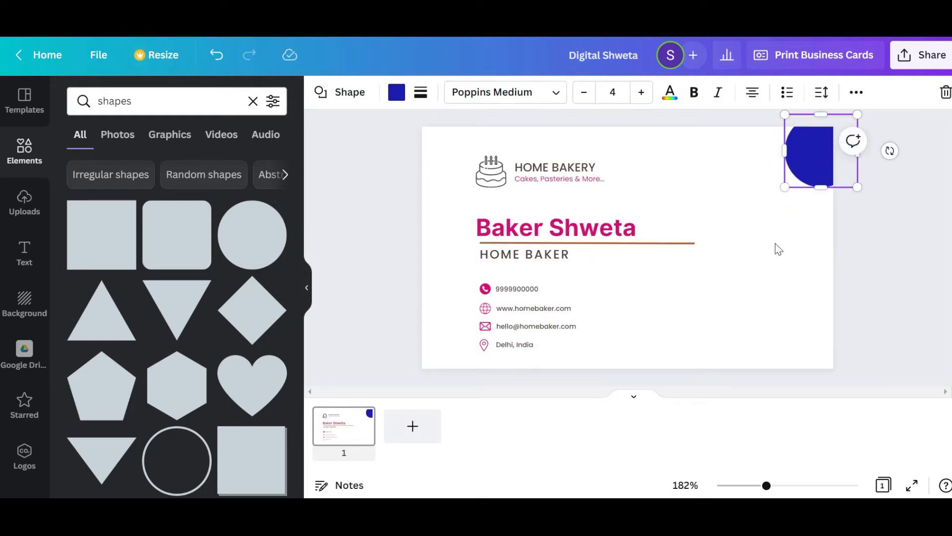
pyautogui.click(265, 234)
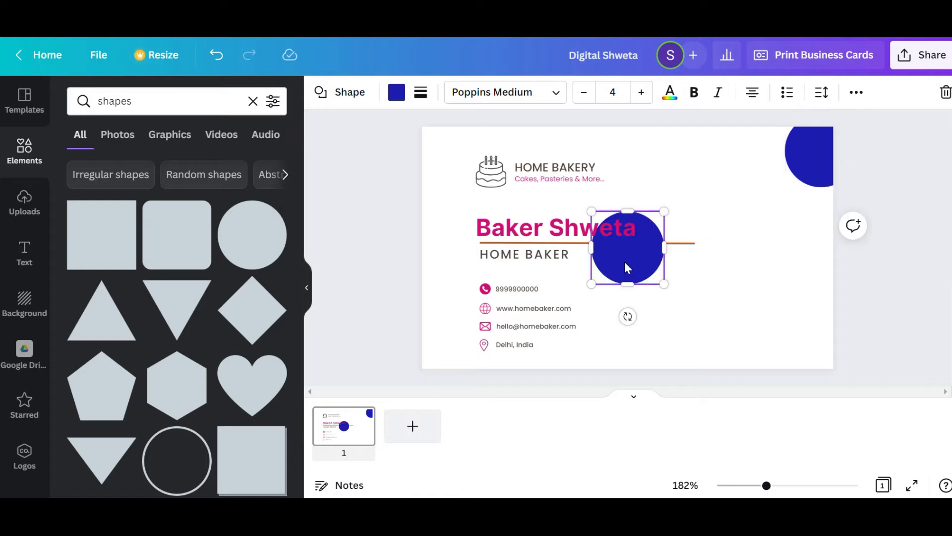
pyautogui.moveTo(646, 277); pyautogui.dragTo(433, 367)
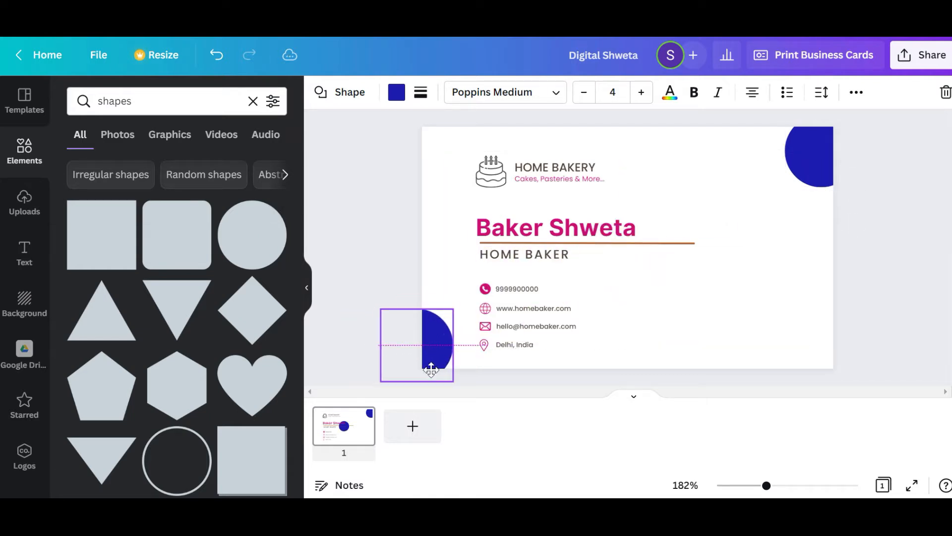
# Recolour the two blue circles at the card's lower-left and upper-right corners with the pink document colour
pyautogui.click(396, 95)
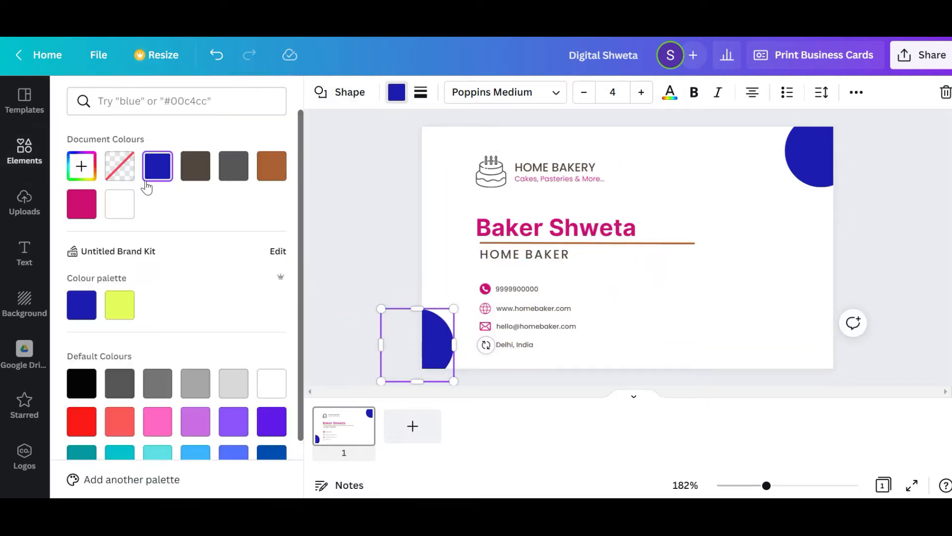
pyautogui.click(81, 204)
pyautogui.click(812, 154)
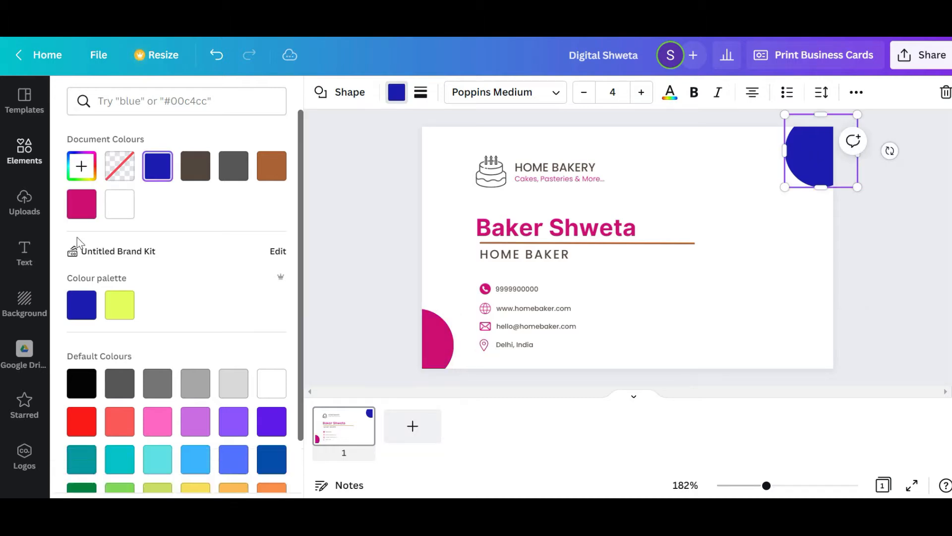
pyautogui.click(82, 208)
pyautogui.click(795, 339)
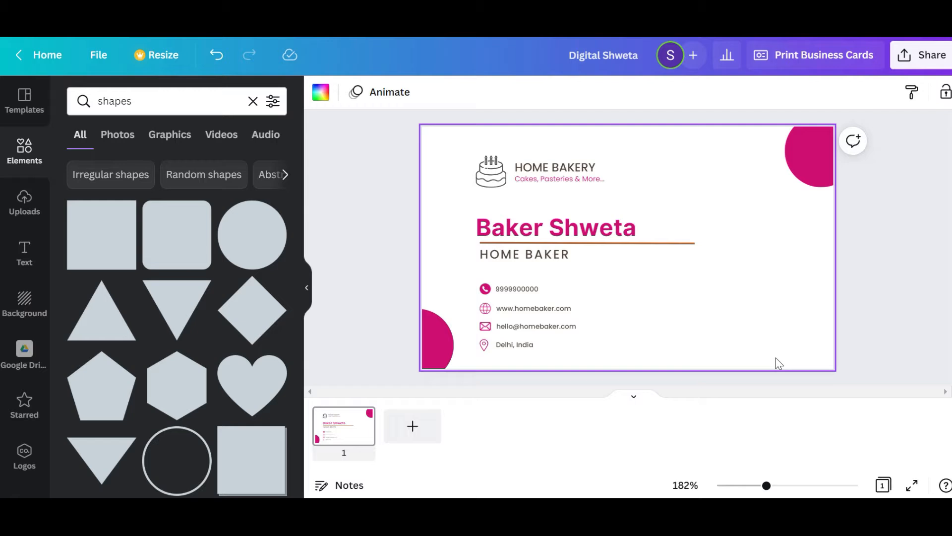
# Recolour the brown line beneath the baker's name with the pink document colour
pyautogui.click(684, 243)
pyautogui.click(316, 99)
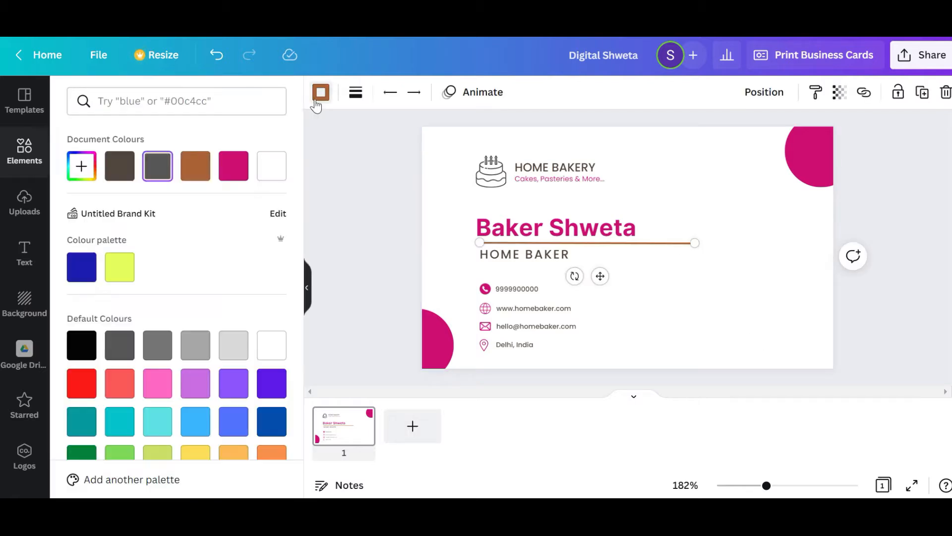
pyautogui.click(233, 166)
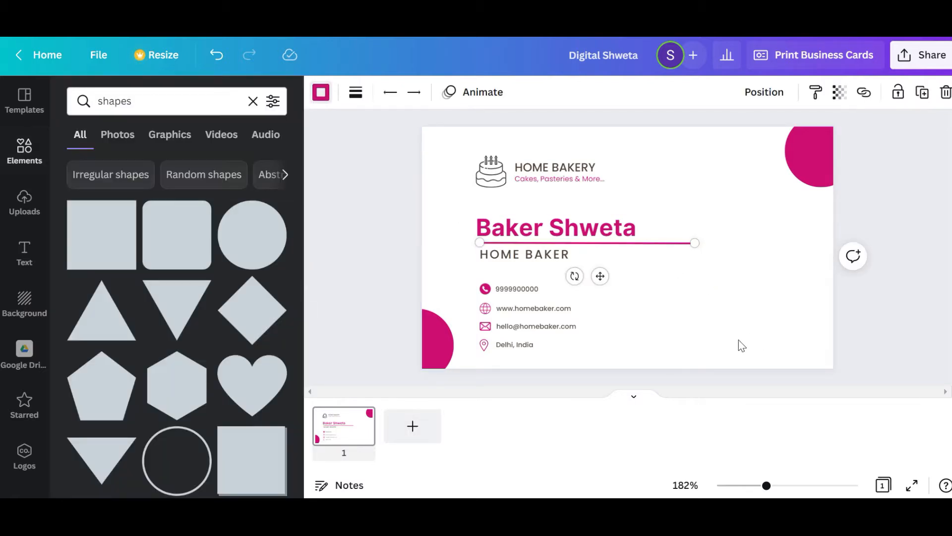
pyautogui.click(739, 340)
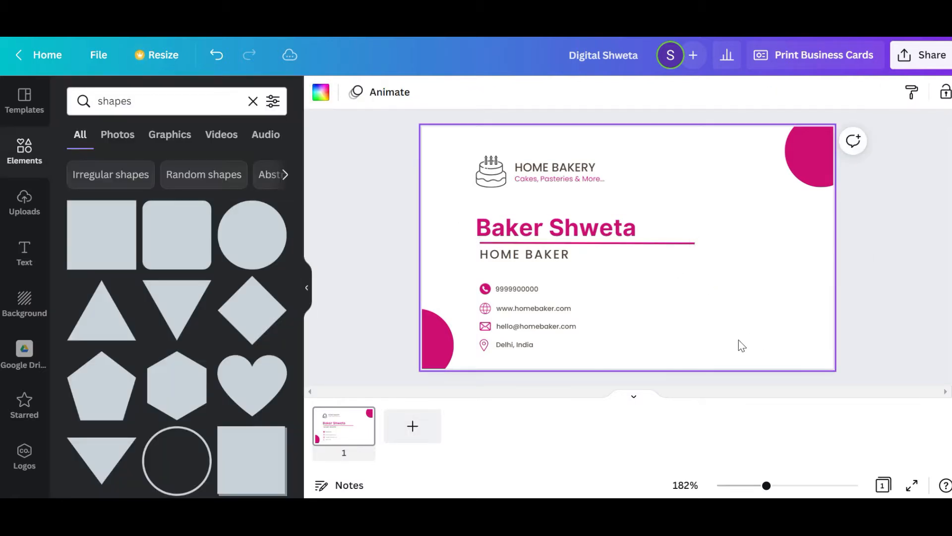
# Delete the website address and its globe icon from the contact details
pyautogui.click(488, 300)
pyautogui.click(618, 308)
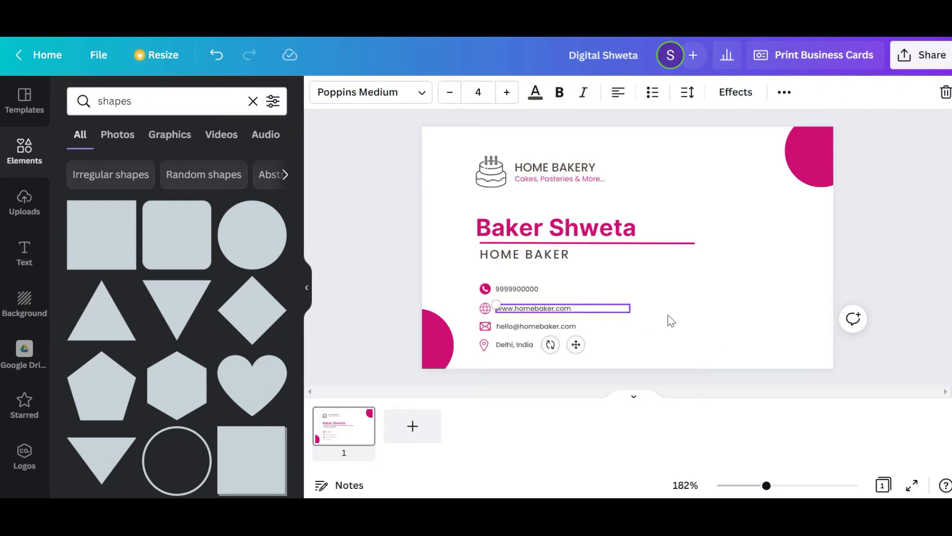
pyautogui.click(665, 308)
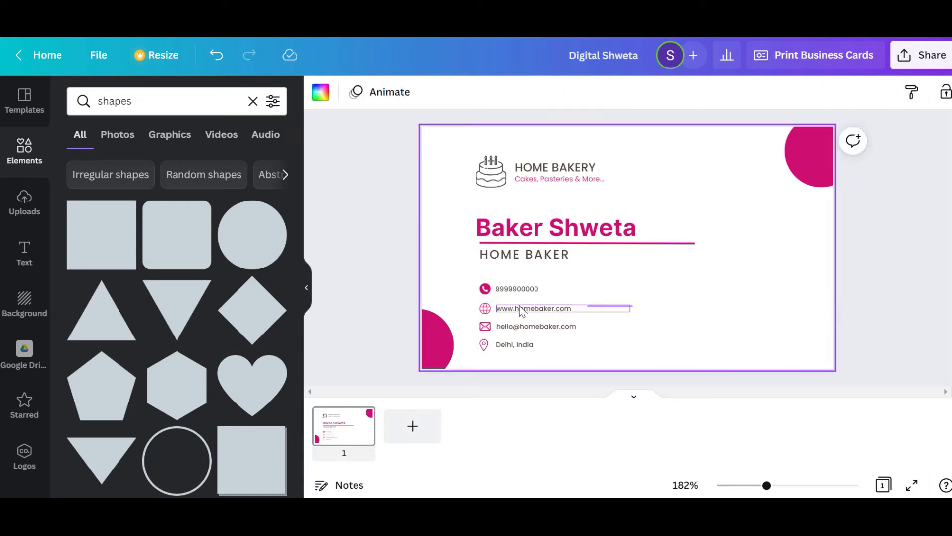
pyautogui.click(480, 306)
pyautogui.press('Delete')
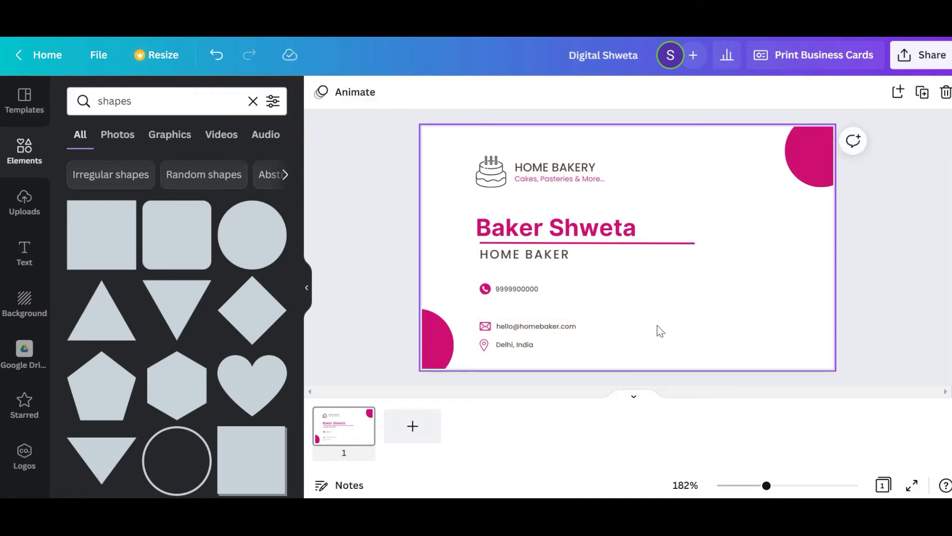
# Move the e-mail and location rows up together to close the gap beneath the phone row
pyautogui.moveTo(564, 367); pyautogui.dragTo(486, 307)
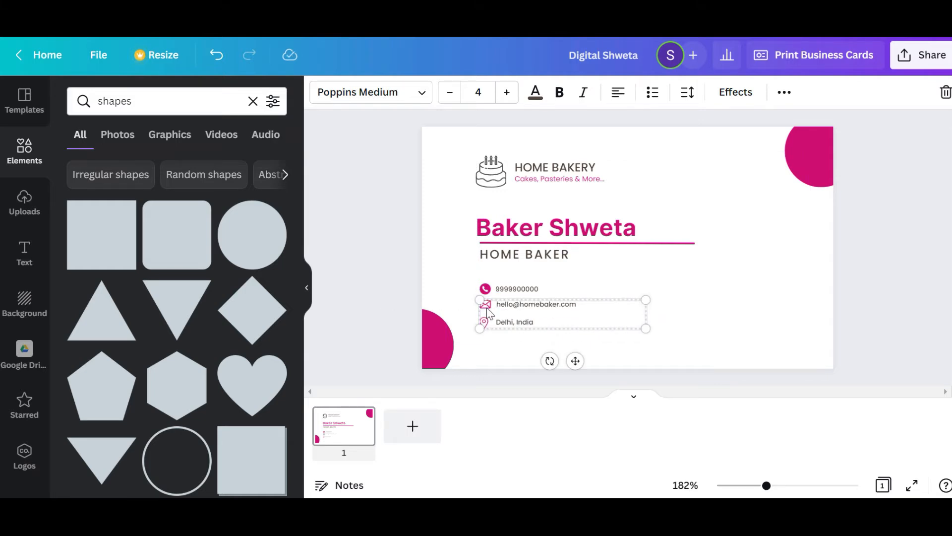
pyautogui.press('Down')
pyautogui.press('Down')
pyautogui.press('Down')
pyautogui.press('Down')
pyautogui.click(713, 292)
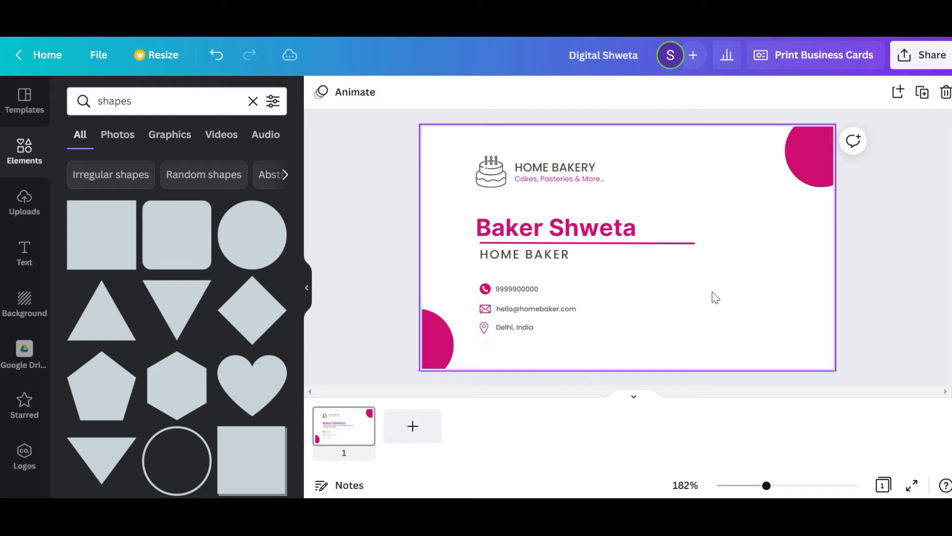
# Shift the whole contact details block slightly down until its spacing below the HOME BAKER title is 0.5
pyautogui.moveTo(544, 363); pyautogui.dragTo(474, 283)
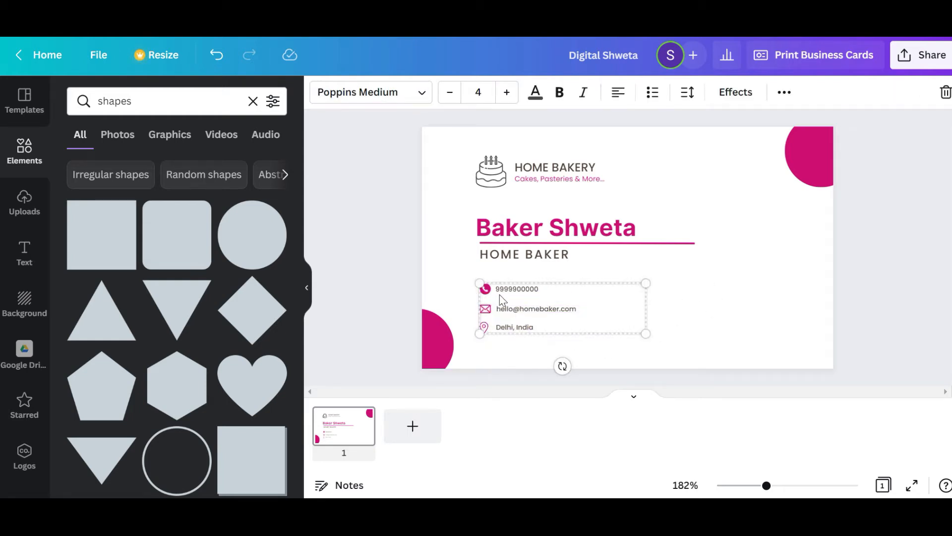
pyautogui.moveTo(509, 316); pyautogui.dragTo(510, 320)
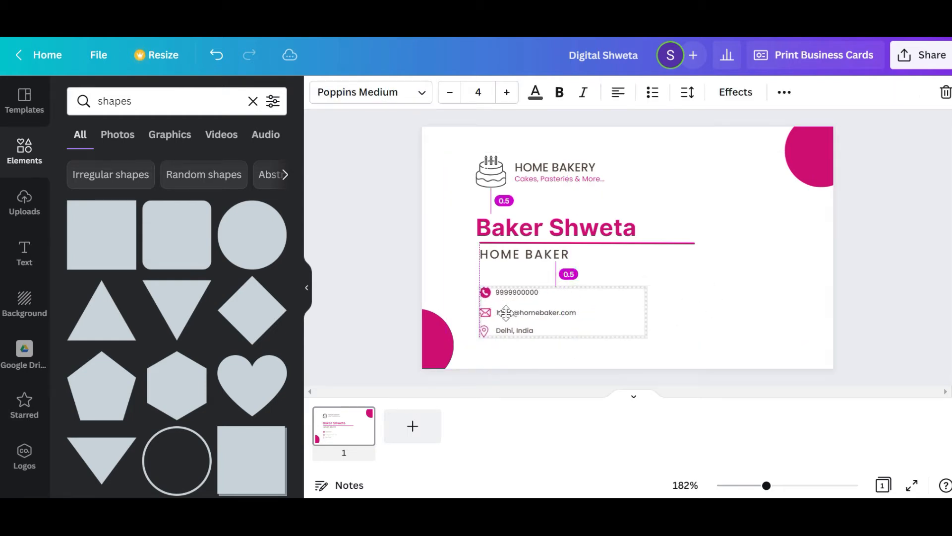
pyautogui.click(670, 301)
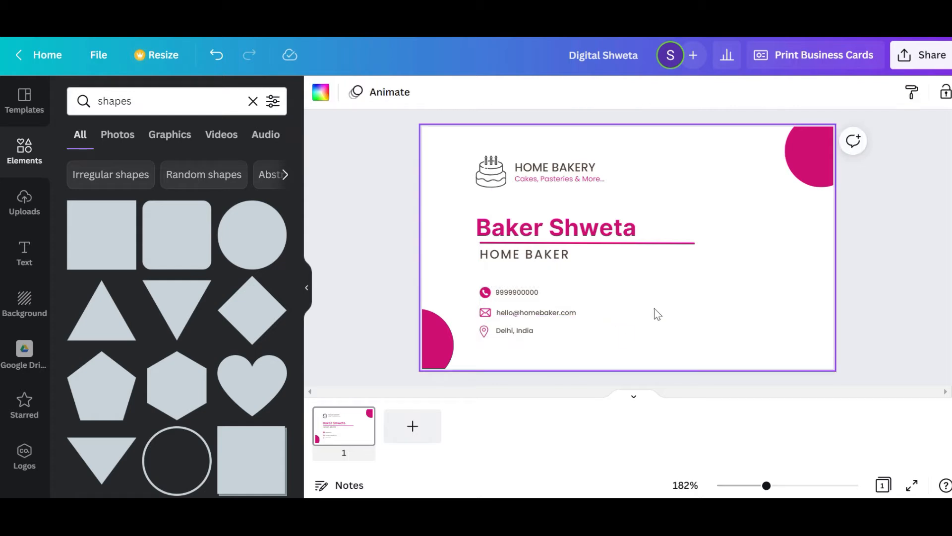
# Delete the e-mail row from the contact details and undo that deletion
pyautogui.click(487, 317)
pyautogui.press('Delete')
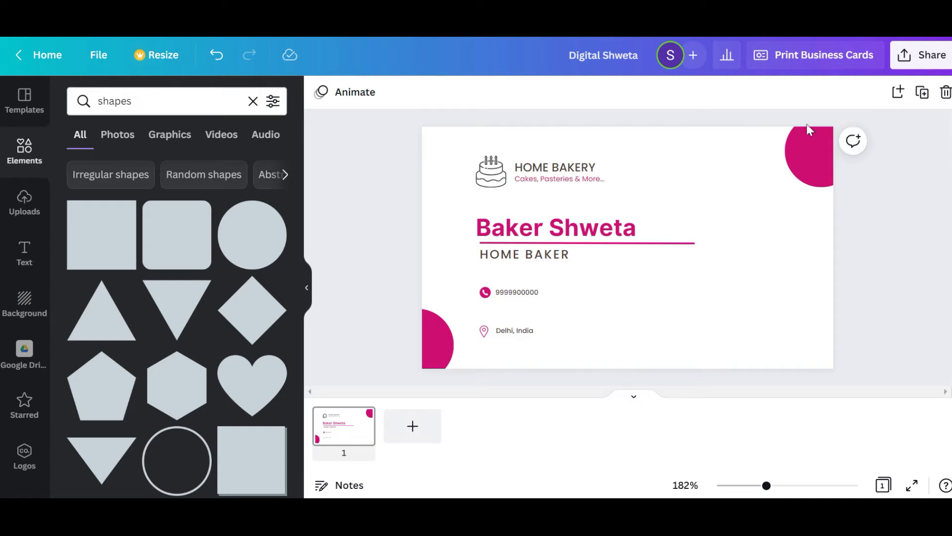
pyautogui.hotkey('ctrl', 'z')
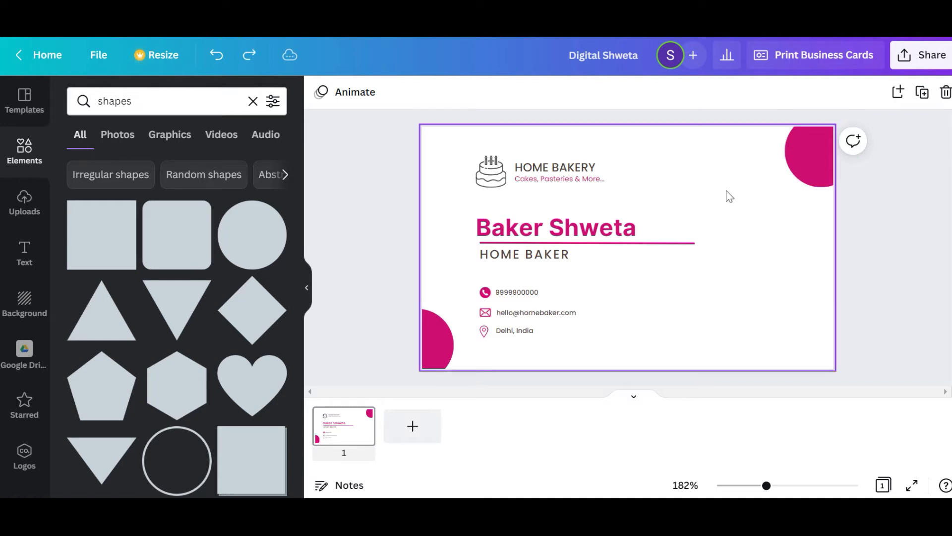
# Undo the contact detail moves, the website row deletion and the recolouring of the line beneath the name
pyautogui.click(216, 55)
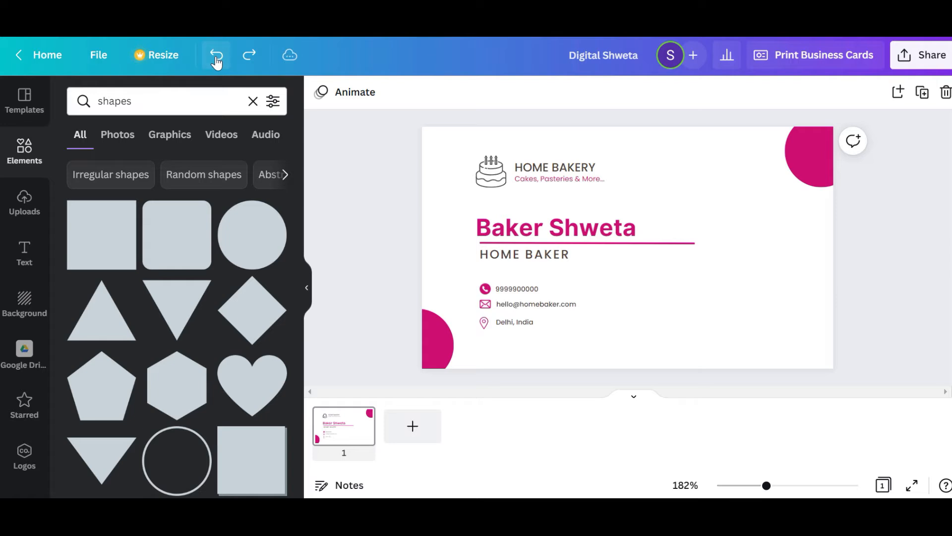
pyautogui.click(217, 57)
pyautogui.click(216, 57)
pyautogui.click(216, 56)
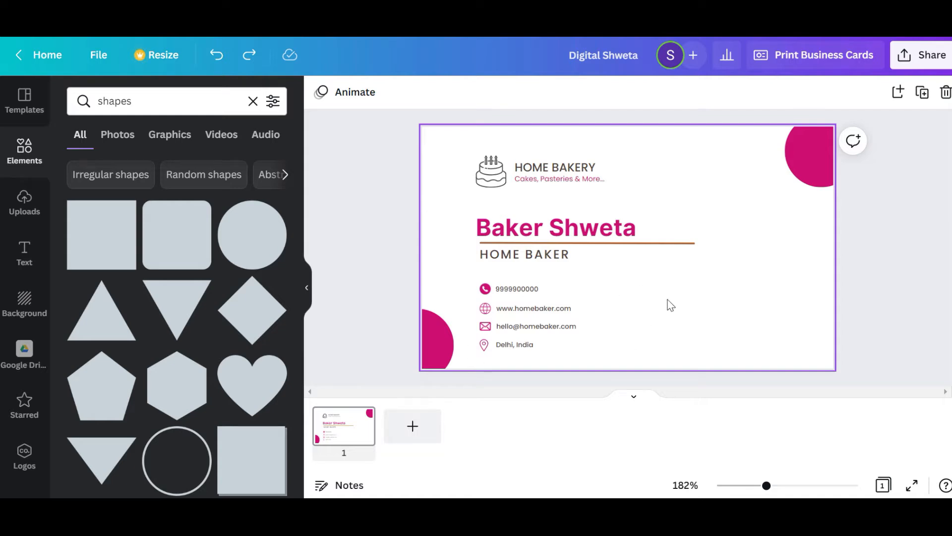
# Apply the pink document colour to the line between the baker's name and the HOME BAKER title
pyautogui.click(684, 306)
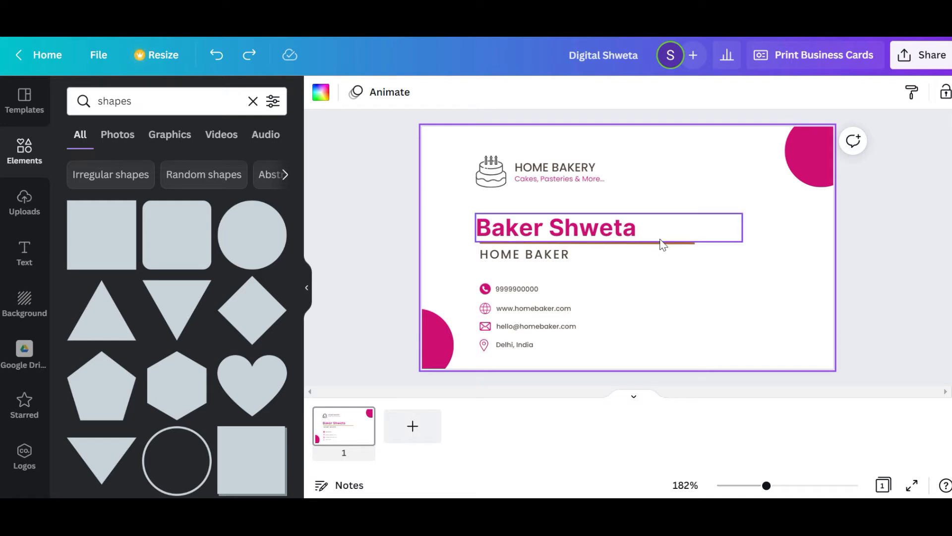
pyautogui.click(590, 243)
pyautogui.click(729, 257)
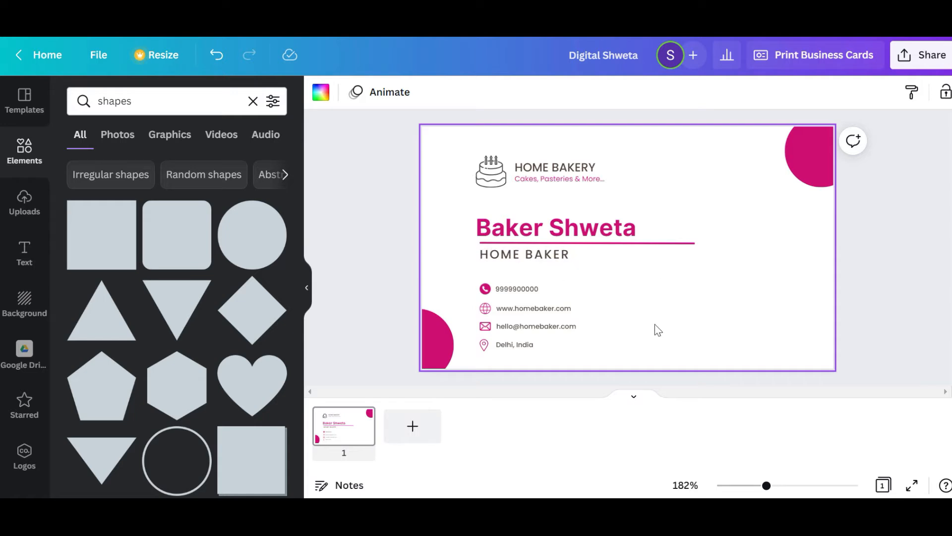
# Download the business card as a PNG at size 2 (2008 × 1181 px) without saving the download settings
pyautogui.click(918, 64)
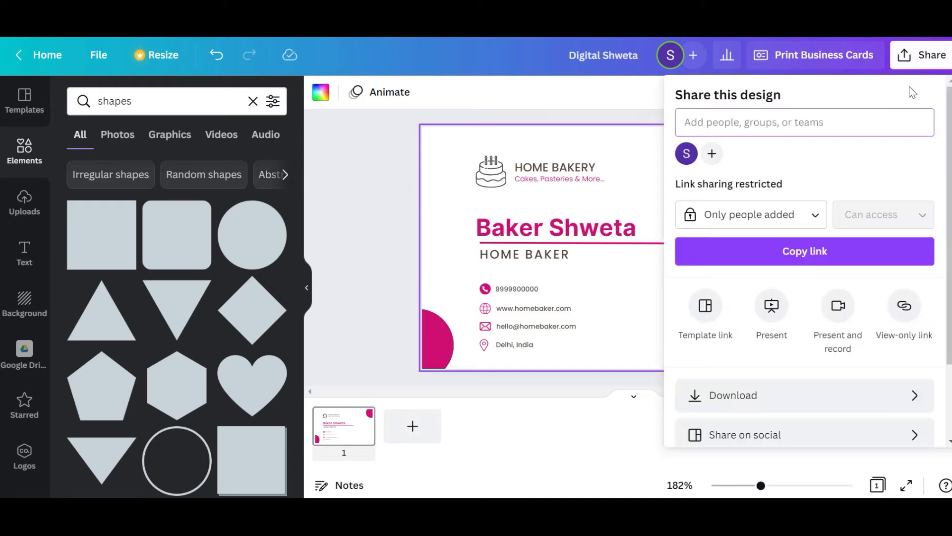
pyautogui.click(788, 400)
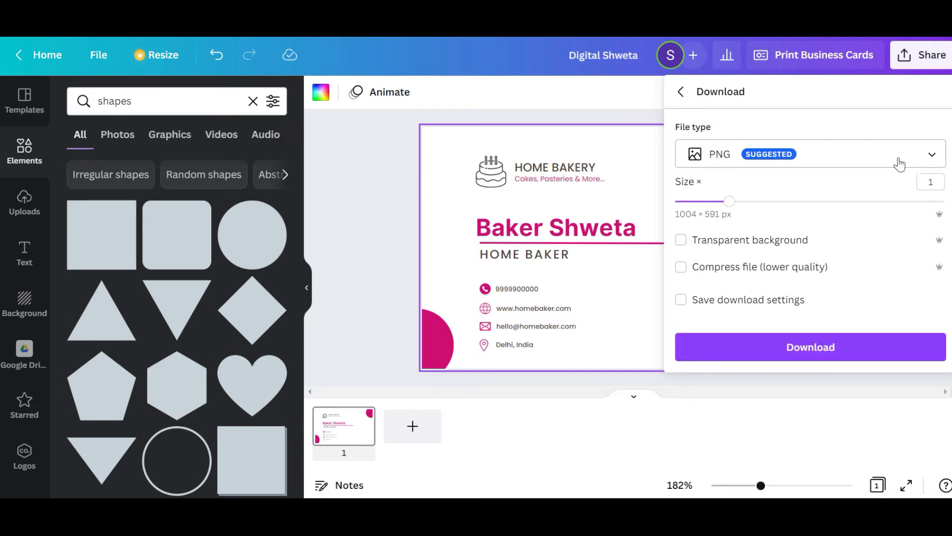
pyautogui.moveTo(730, 203); pyautogui.dragTo(831, 207)
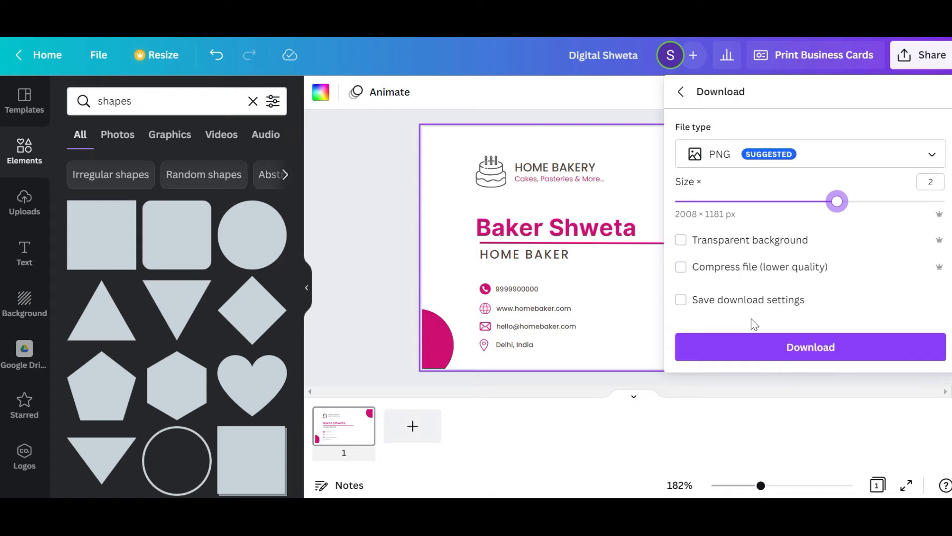
pyautogui.click(681, 303)
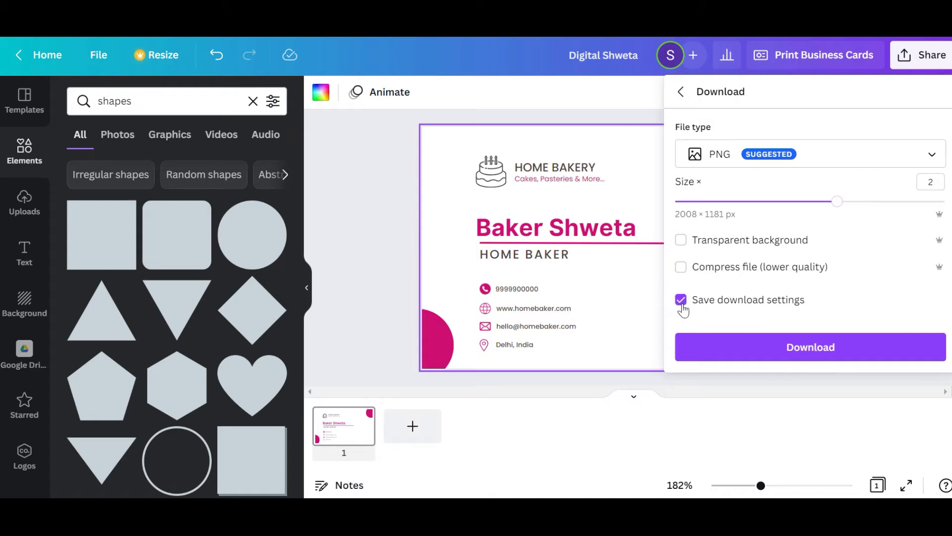
pyautogui.click(682, 304)
pyautogui.click(810, 348)
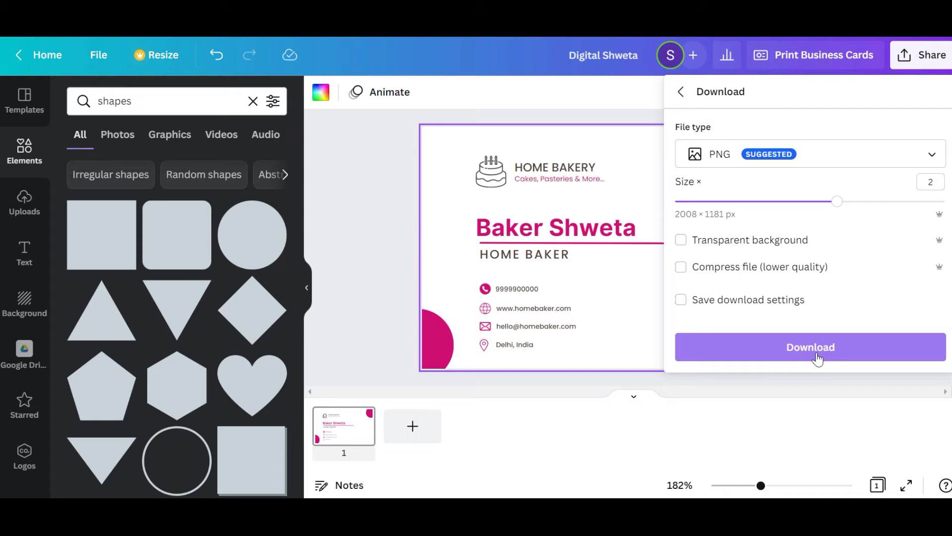
pyautogui.click(817, 355)
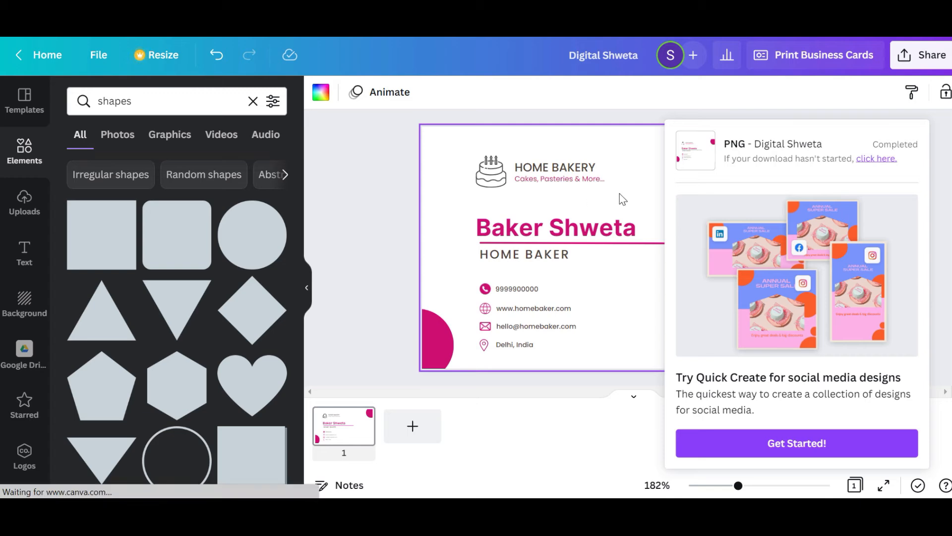
# Go to vistaprint.in in the browser and open the Standard Visiting Cards product page
pyautogui.click(380, 171)
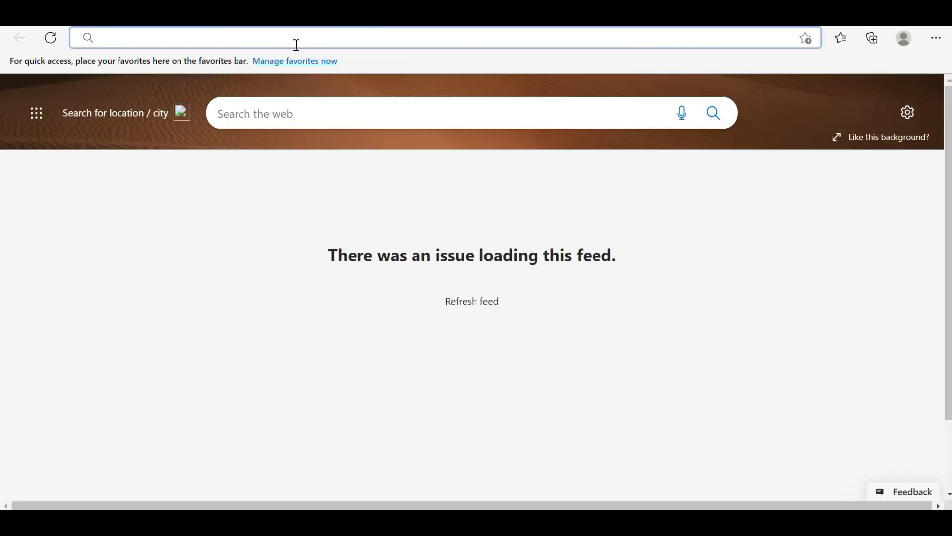
pyautogui.write('vistaprint.in')
pyautogui.press('Return')
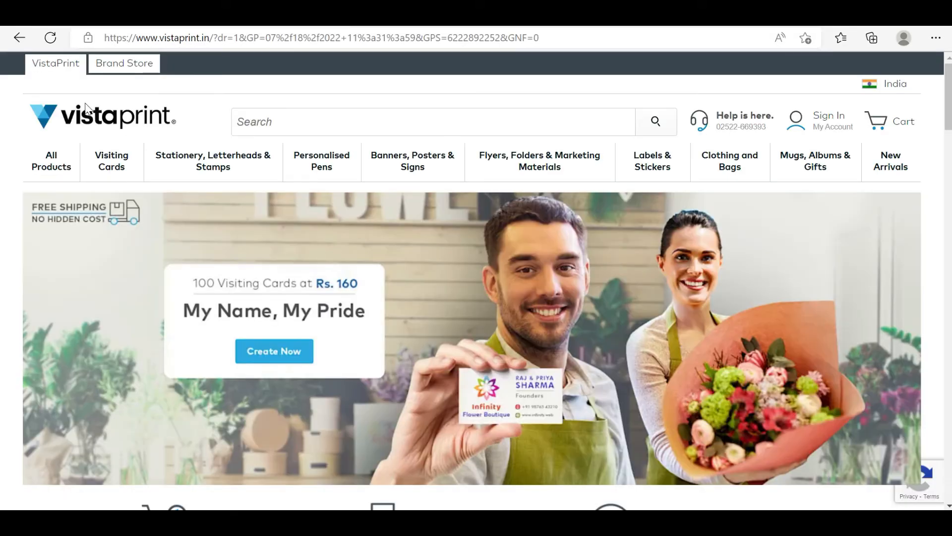
pyautogui.moveTo(119, 163)
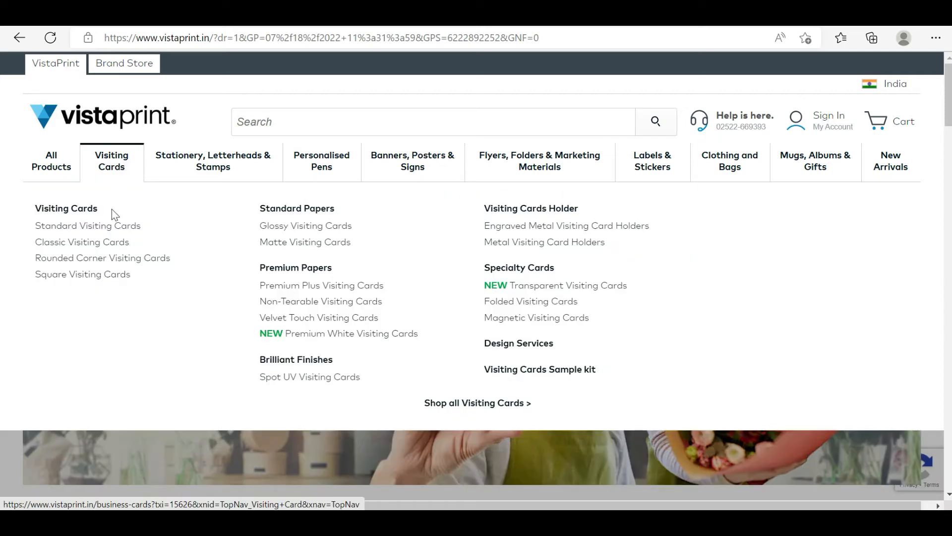
pyautogui.click(104, 232)
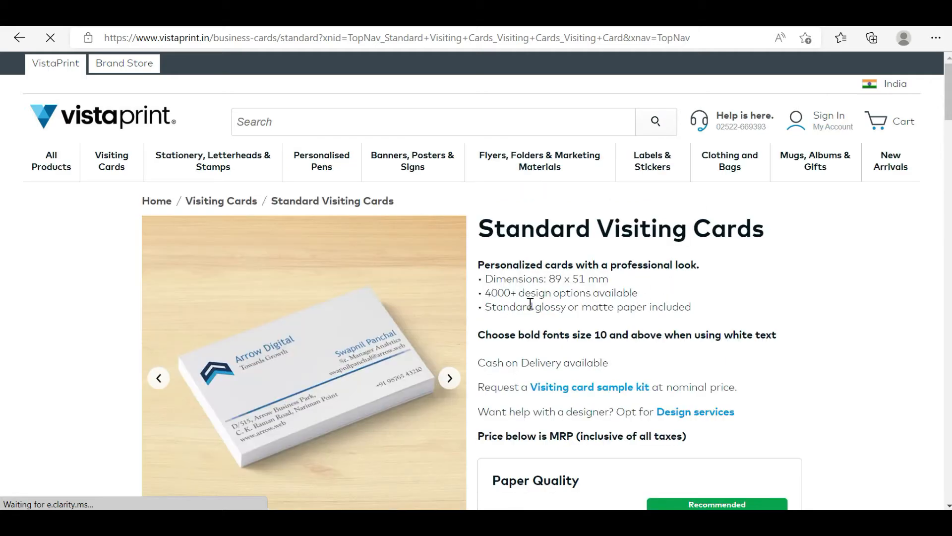
# Configure the visiting cards with Standard paper quality, Matte paper stock and Standard corners
pyautogui.scroll(-3, 530, 304)
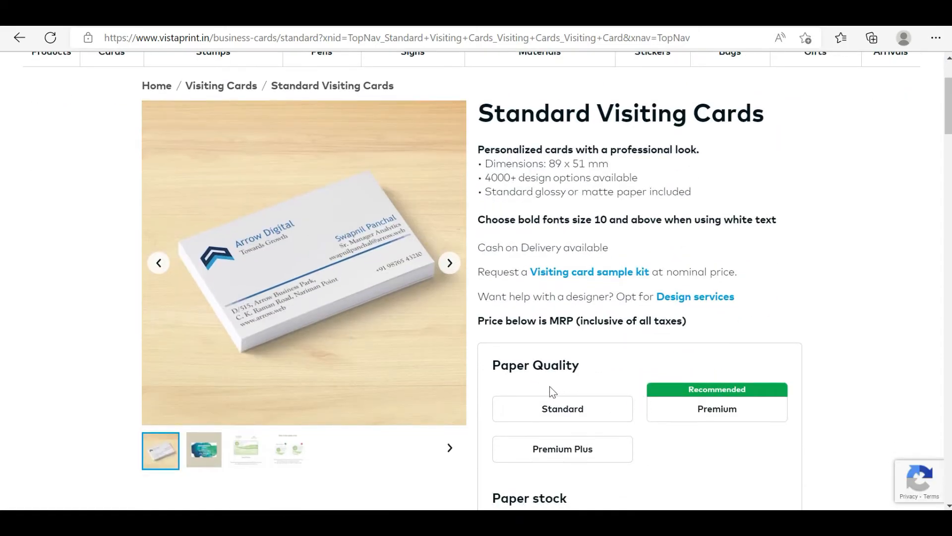
pyautogui.scroll(-2, 621, 378)
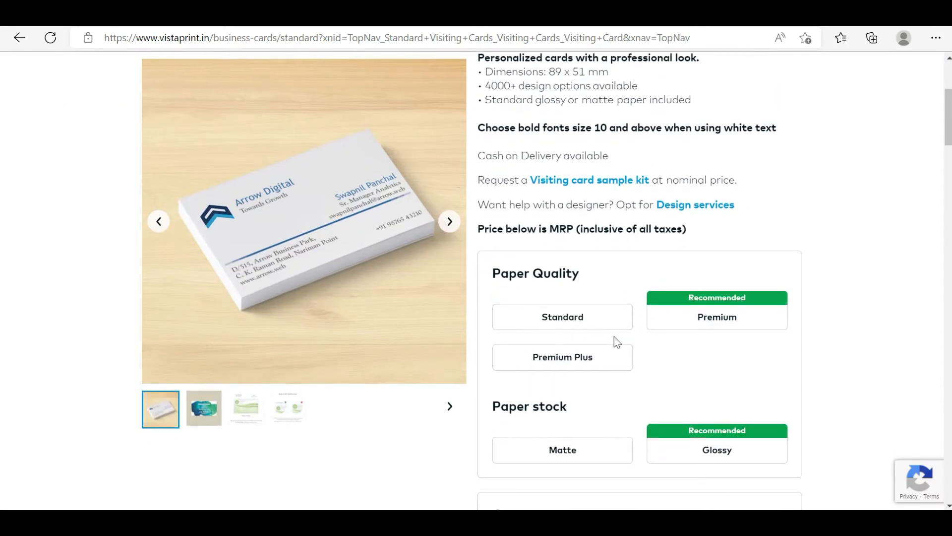
pyautogui.click(564, 321)
pyautogui.scroll(-2, 704, 342)
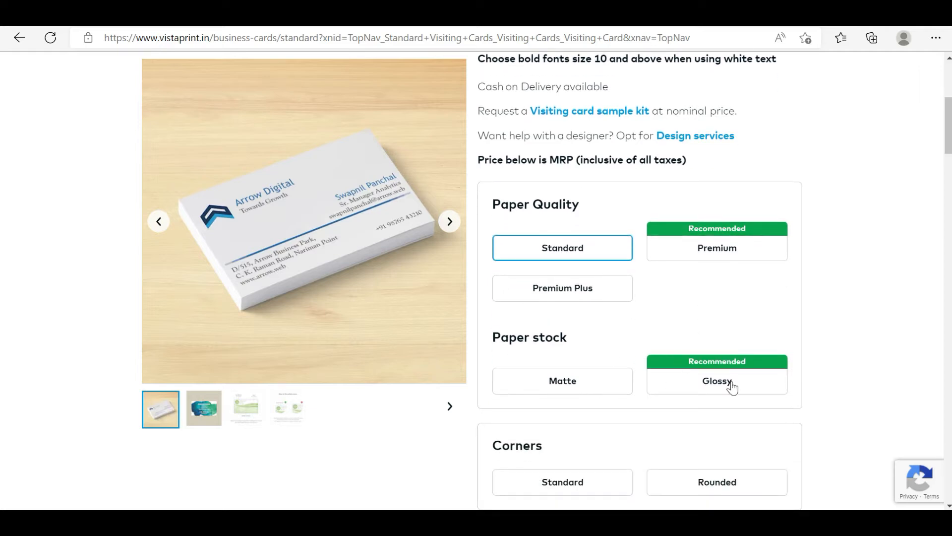
pyautogui.scroll(-2, 695, 384)
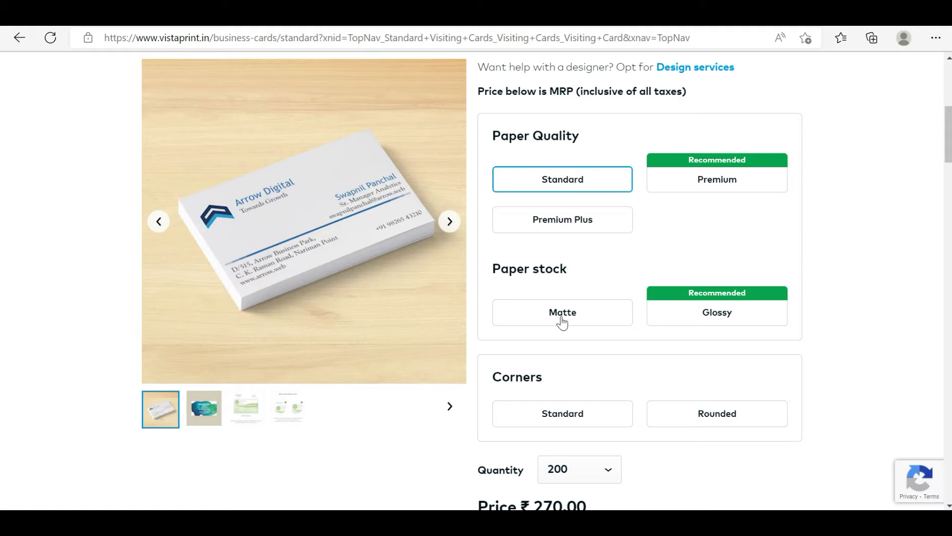
pyautogui.click(563, 322)
pyautogui.scroll(-2, 553, 336)
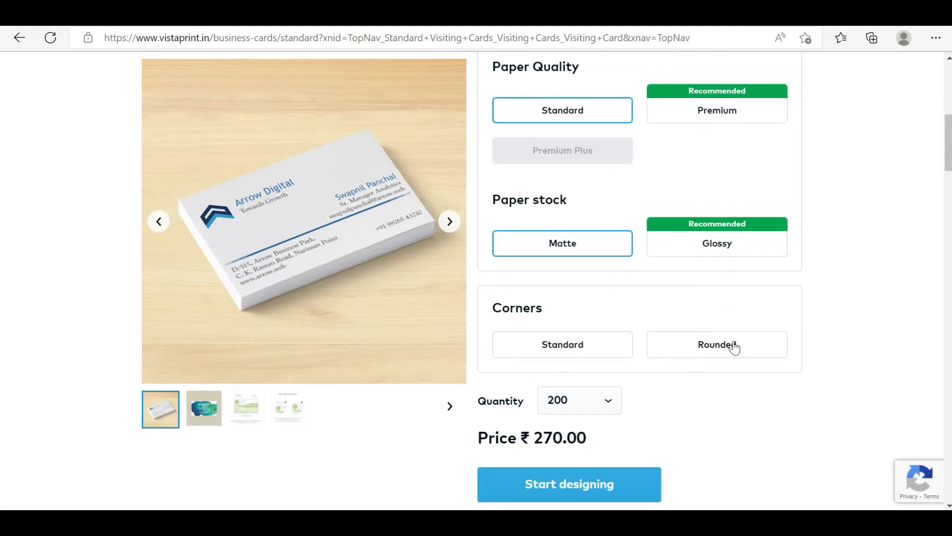
pyautogui.click(558, 357)
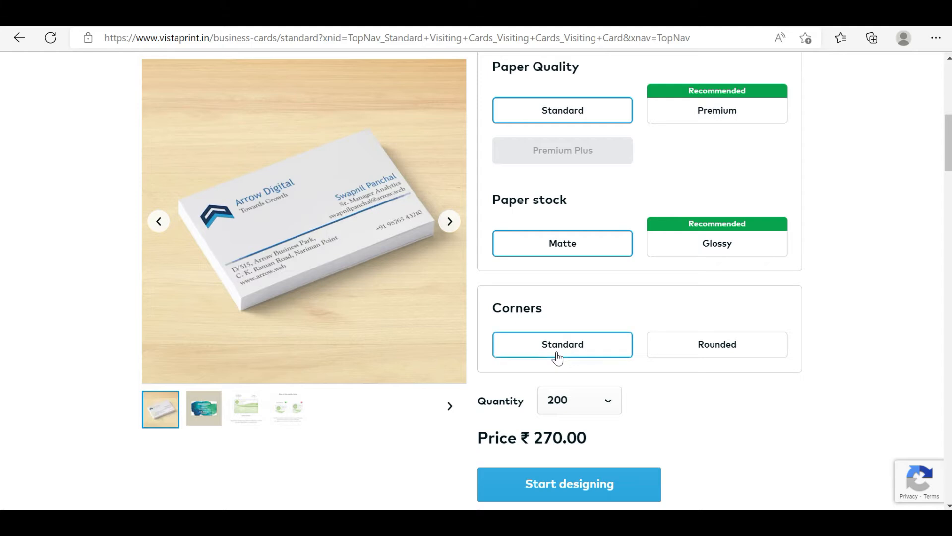
# Set the visiting card quantity to 100 and start designing
pyautogui.click(586, 403)
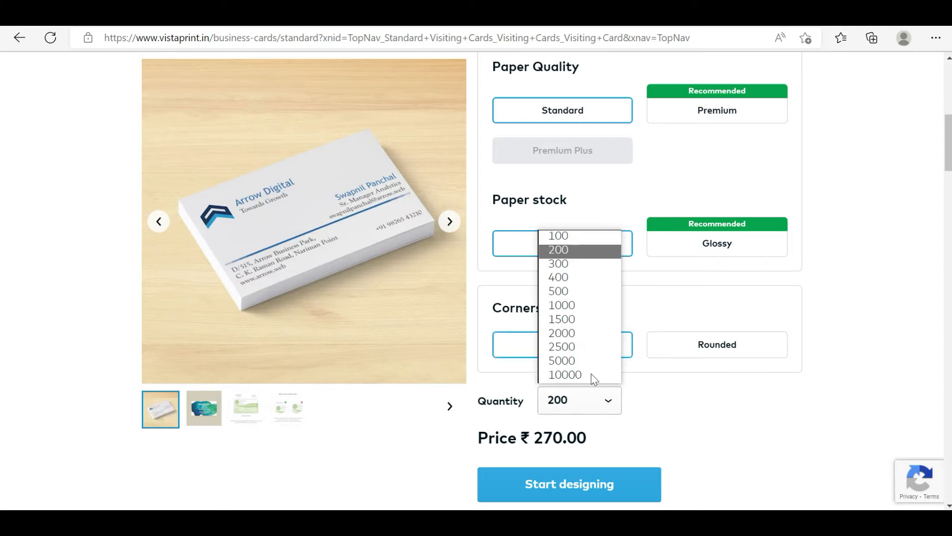
pyautogui.click(573, 235)
pyautogui.scroll(-1, 640, 418)
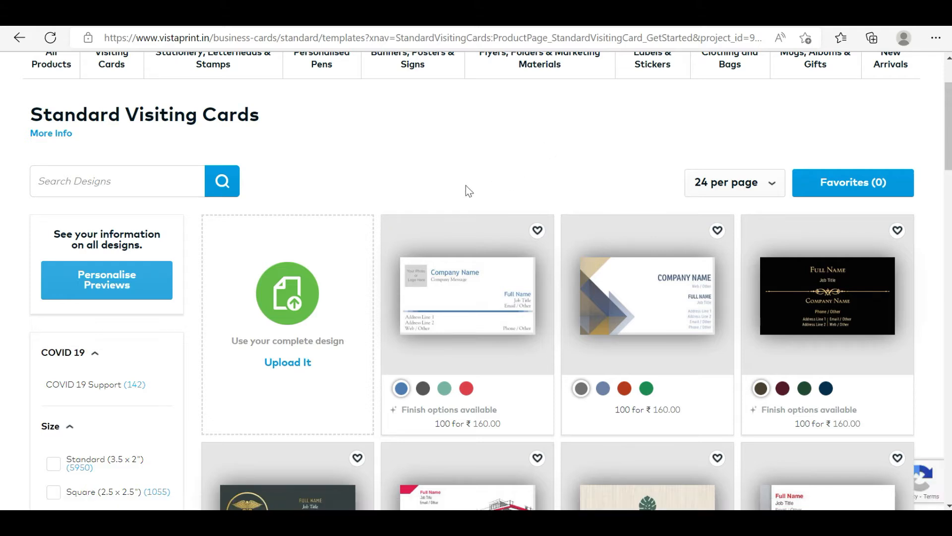
# Choose to upload a complete design, using the horizontal Business cards - standard matte format
pyautogui.scroll(-1, 851, 374)
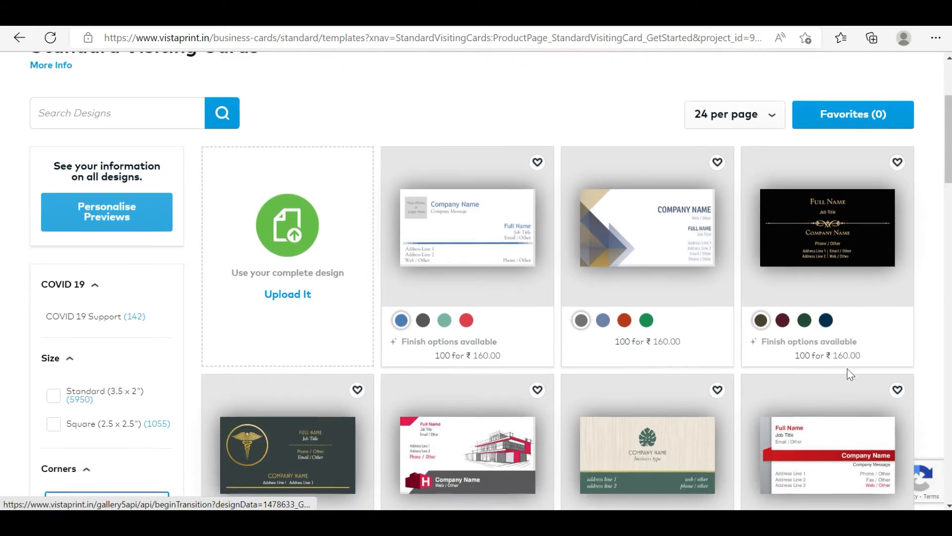
pyautogui.scroll(-2, 798, 420)
pyautogui.scroll(1, 733, 406)
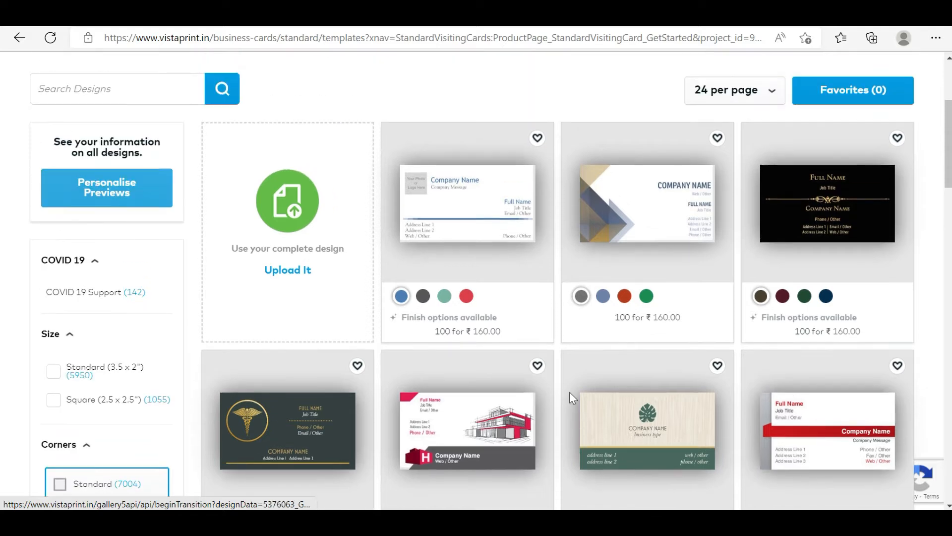
pyautogui.scroll(-1, 645, 362)
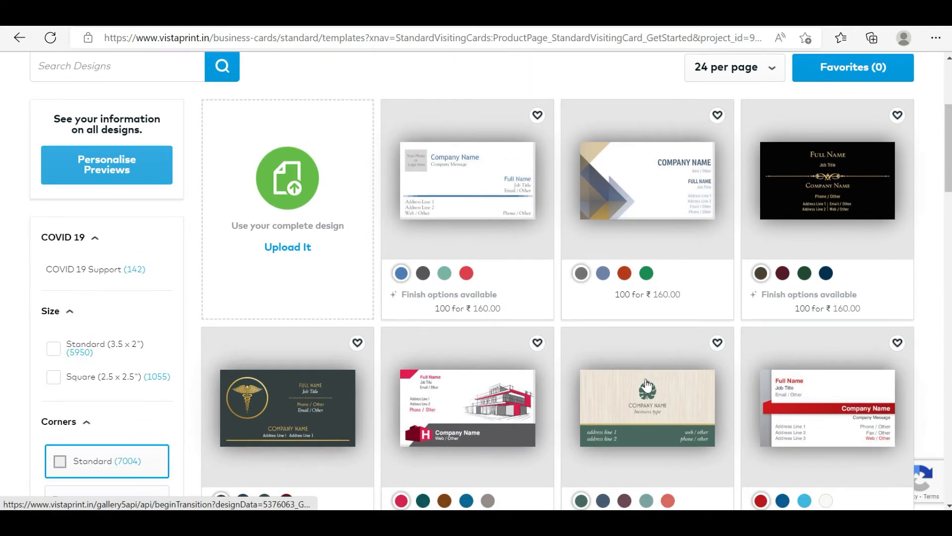
pyautogui.click(292, 248)
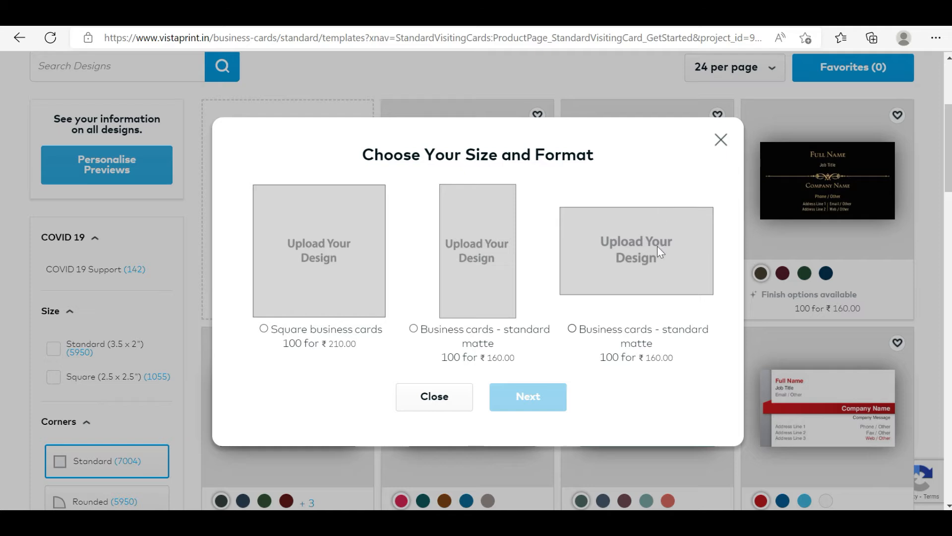
pyautogui.click(572, 329)
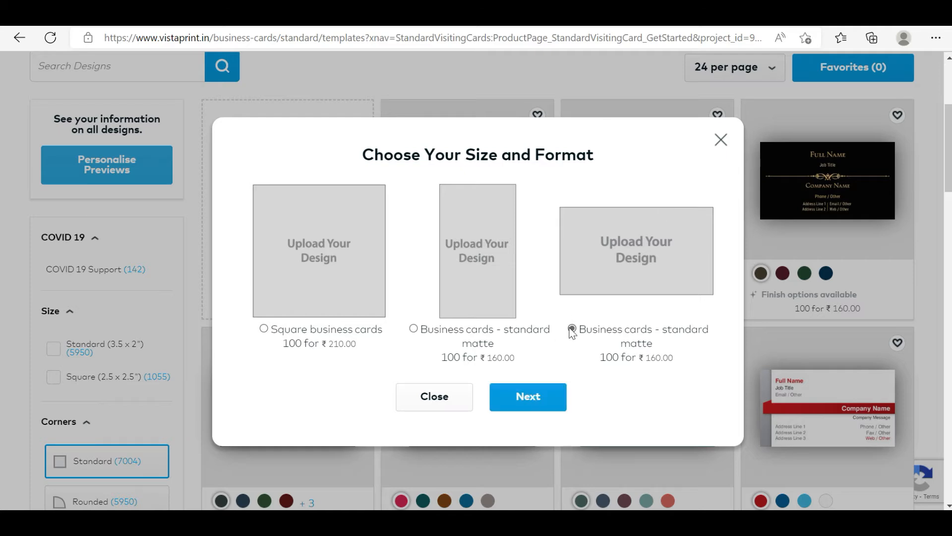
pyautogui.click(546, 397)
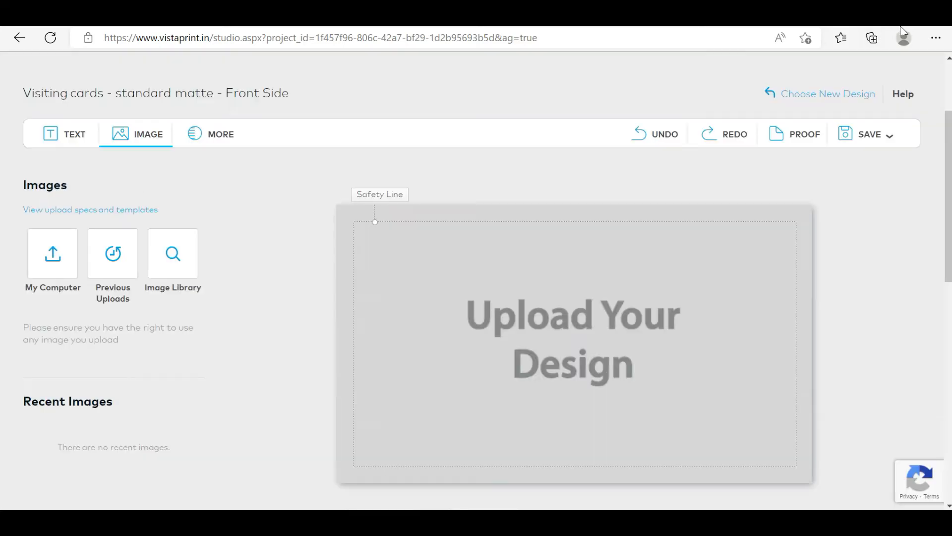
# Upload the home bakery business card image from the computer onto the card's front side
pyautogui.click(54, 272)
pyautogui.click(315, 313)
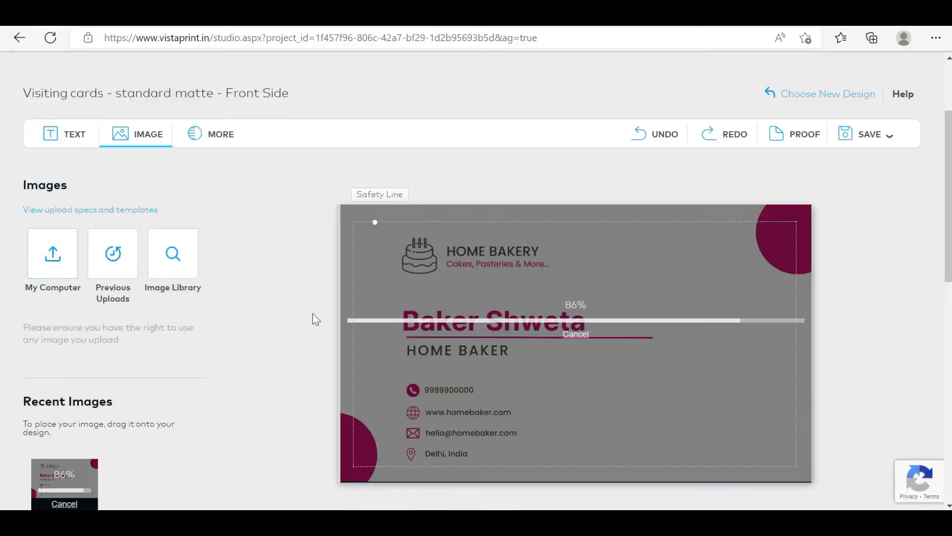
pyautogui.scroll(-1, 568, 341)
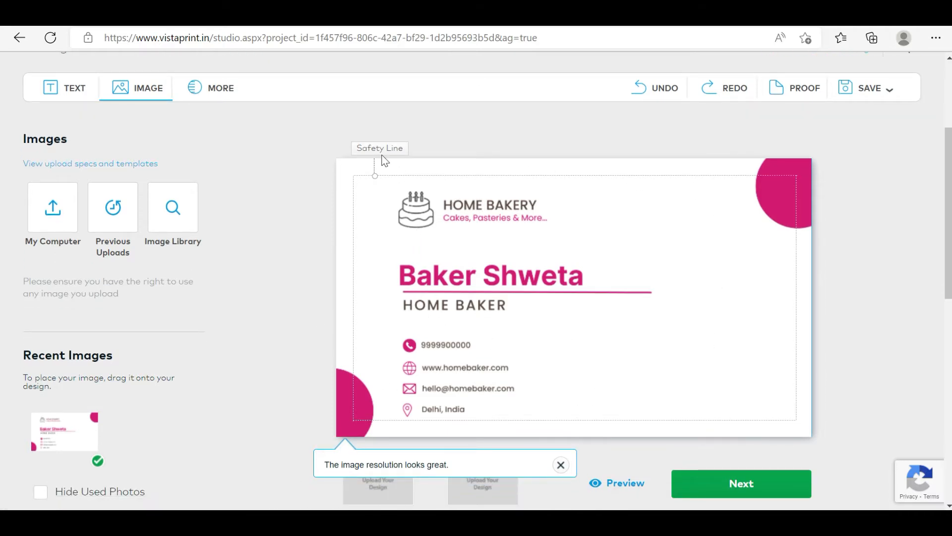
pyautogui.scroll(-1, 655, 392)
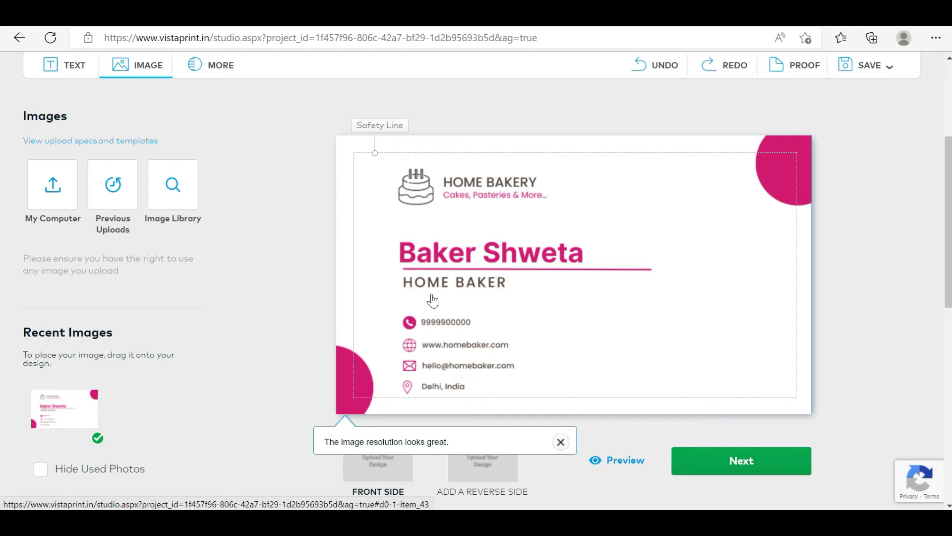
# Preview the front and reverse sides of the printed card, then close the preview
pyautogui.scroll(-1, 432, 300)
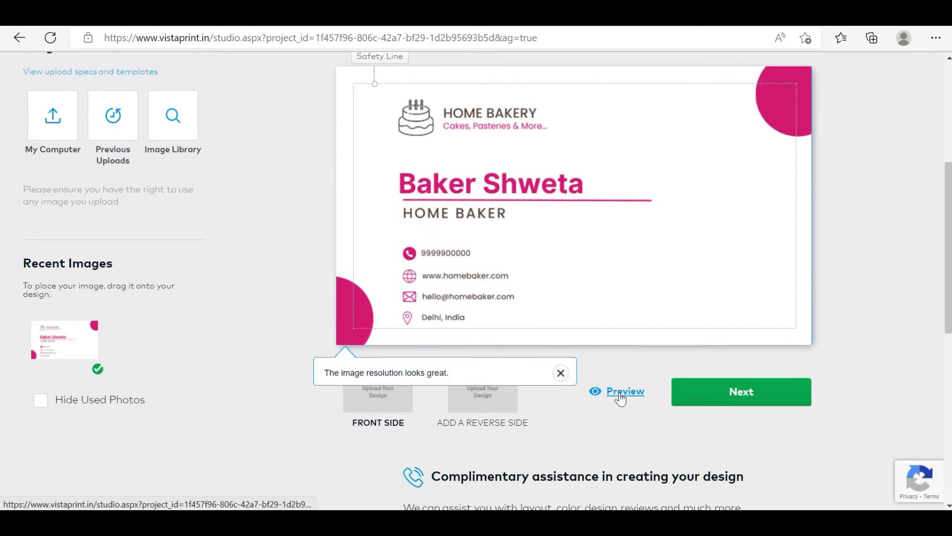
pyautogui.click(621, 395)
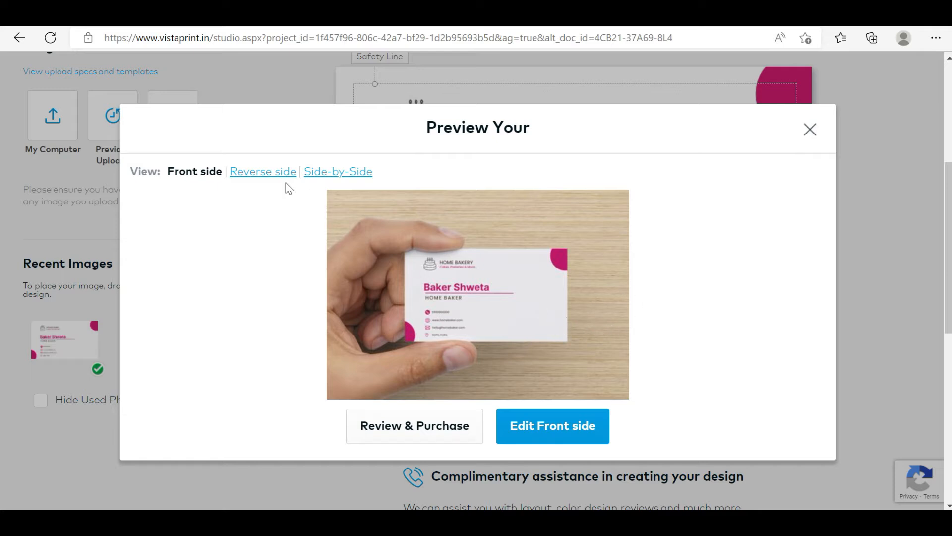
pyautogui.click(272, 173)
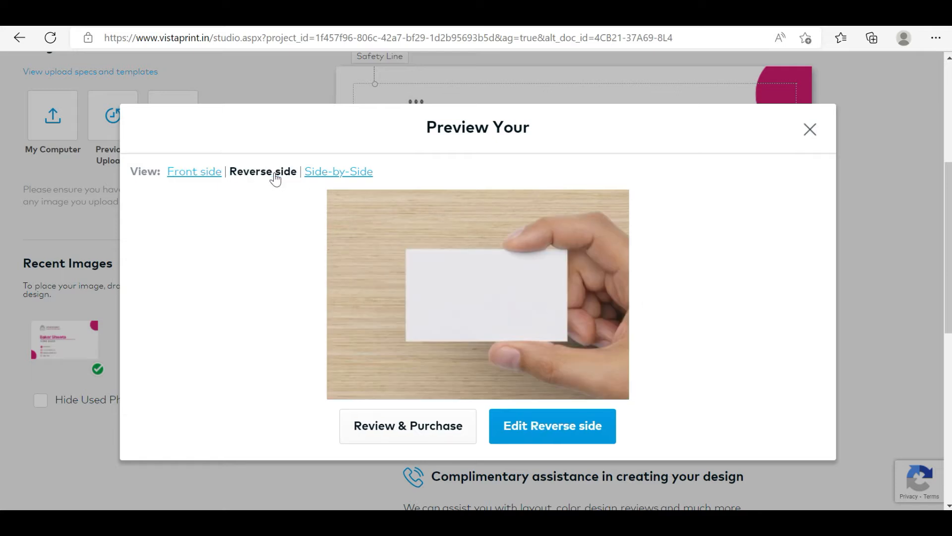
pyautogui.click(191, 173)
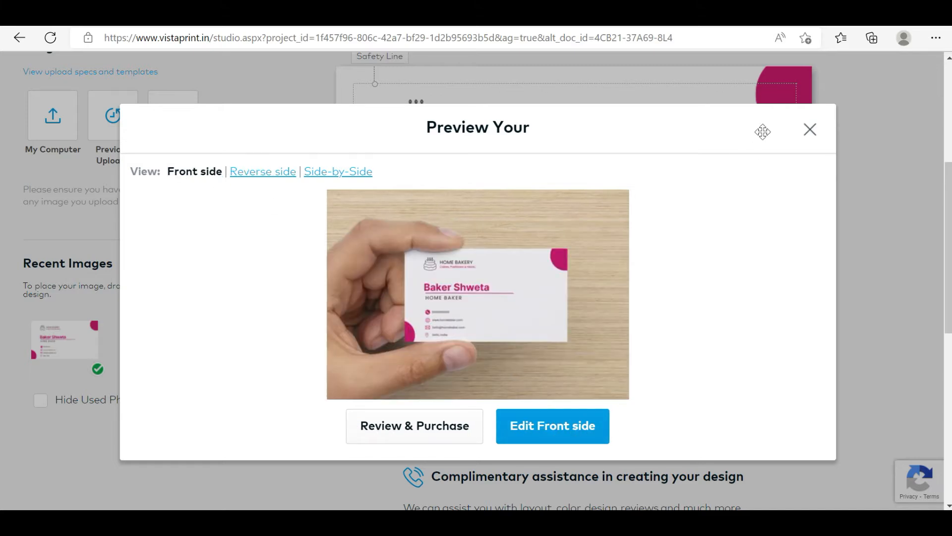
pyautogui.click(809, 130)
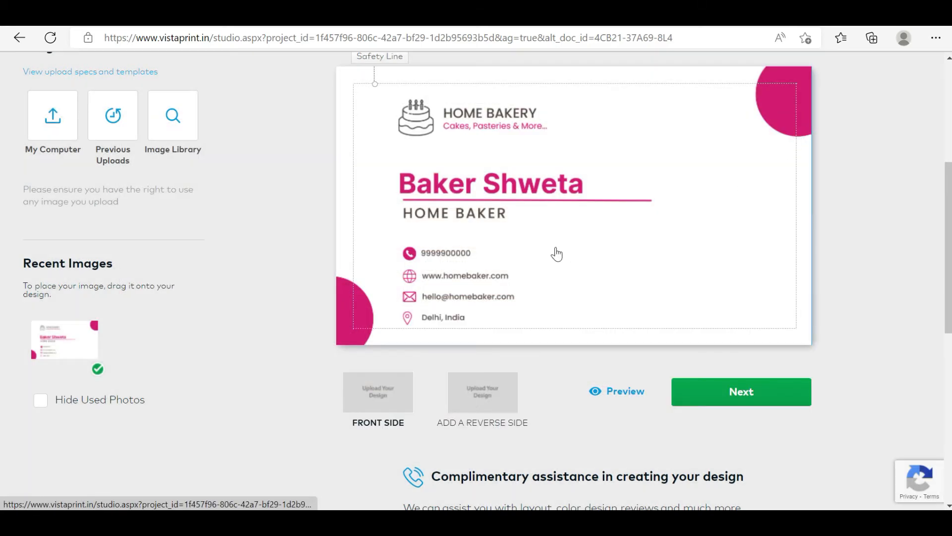
# Unlock the uploaded card image for moving and resizing, and try to shrink it slightly from its lower-right corner
pyautogui.scroll(1, 496, 199)
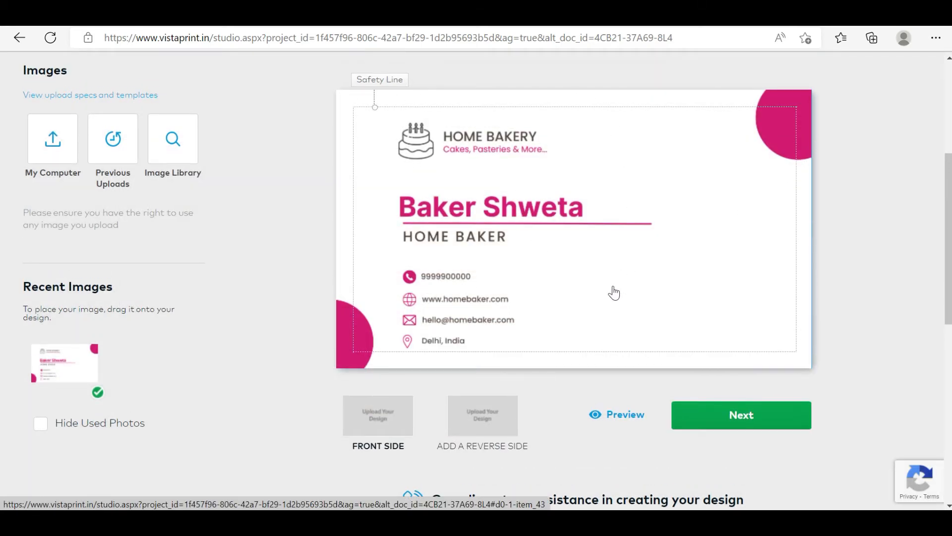
pyautogui.scroll(1, 595, 297)
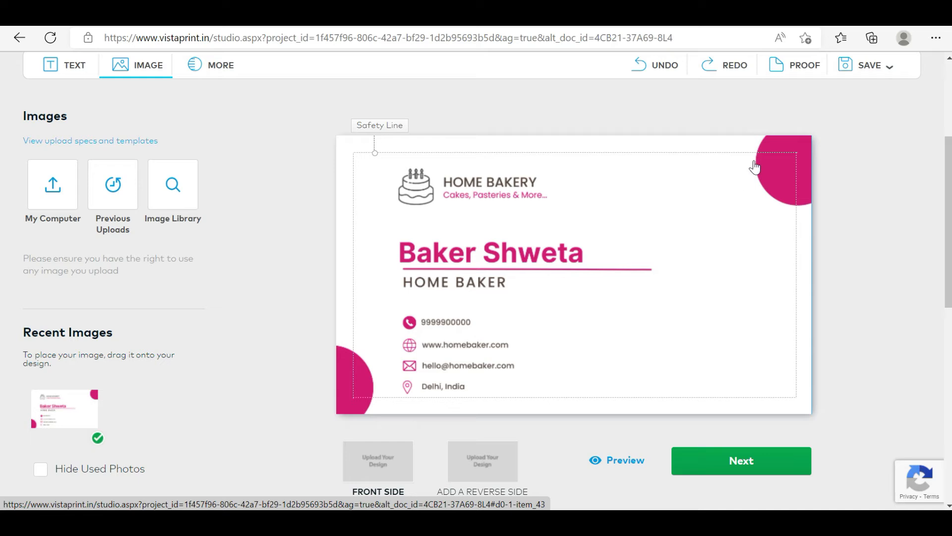
pyautogui.click(705, 259)
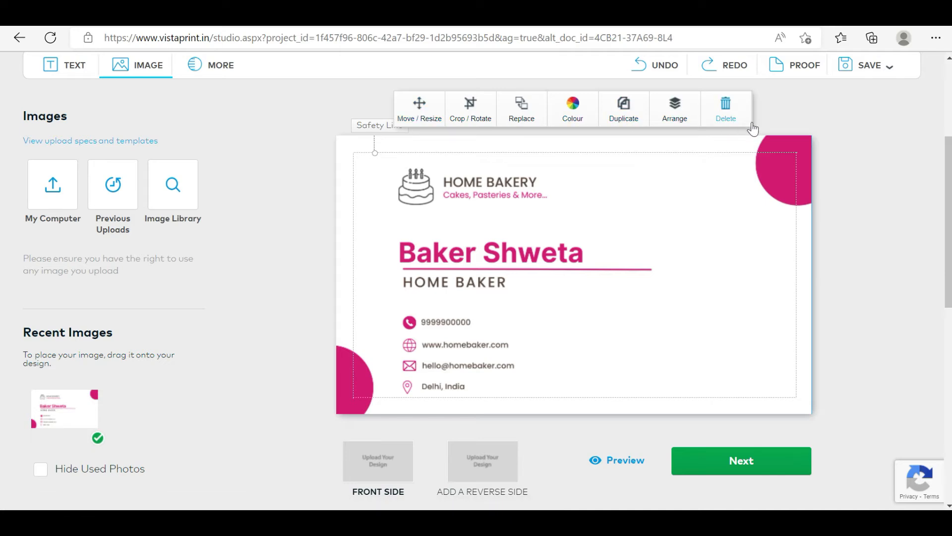
pyautogui.click(417, 120)
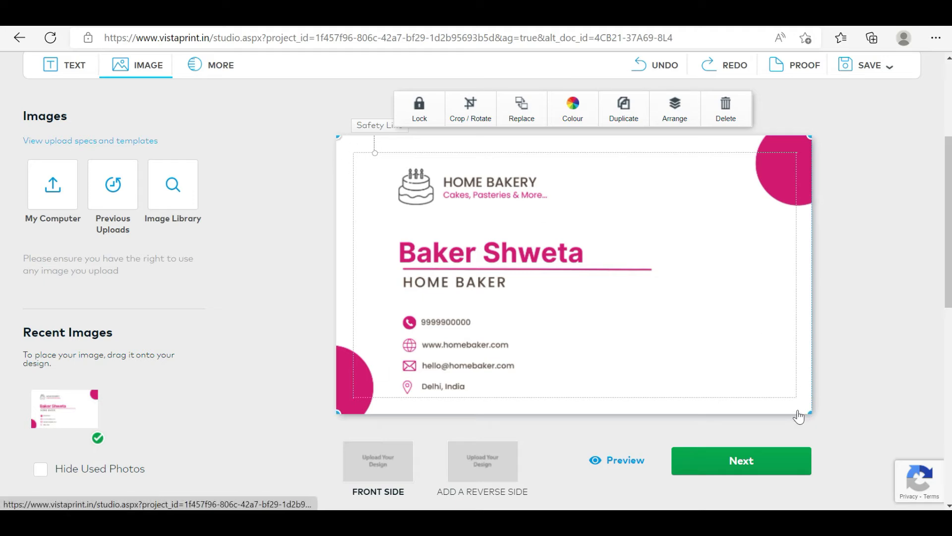
pyautogui.moveTo(811, 413); pyautogui.dragTo(805, 408)
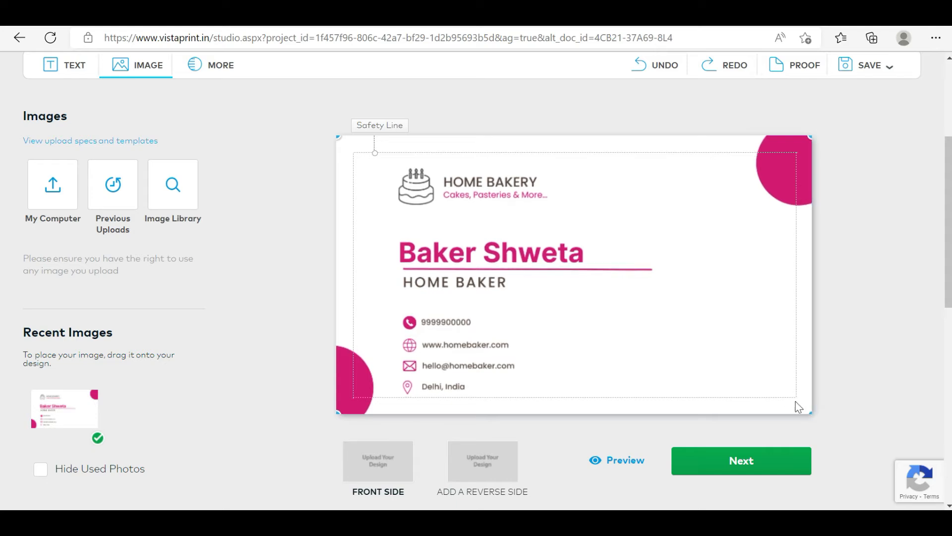
pyautogui.click(750, 363)
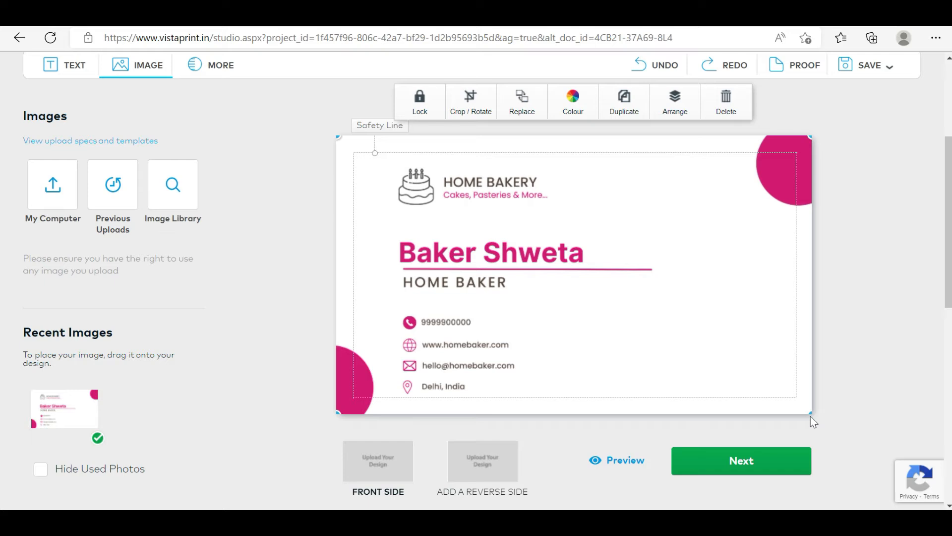
pyautogui.moveTo(808, 412); pyautogui.dragTo(786, 391)
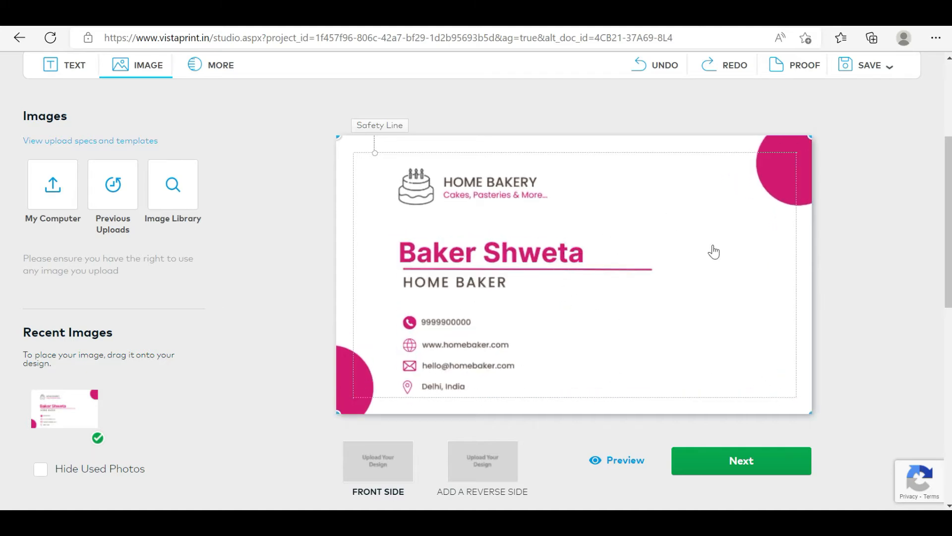
# Continue to the reverse side, keep its printing option as Blank, and proceed to the design review
pyautogui.click(745, 471)
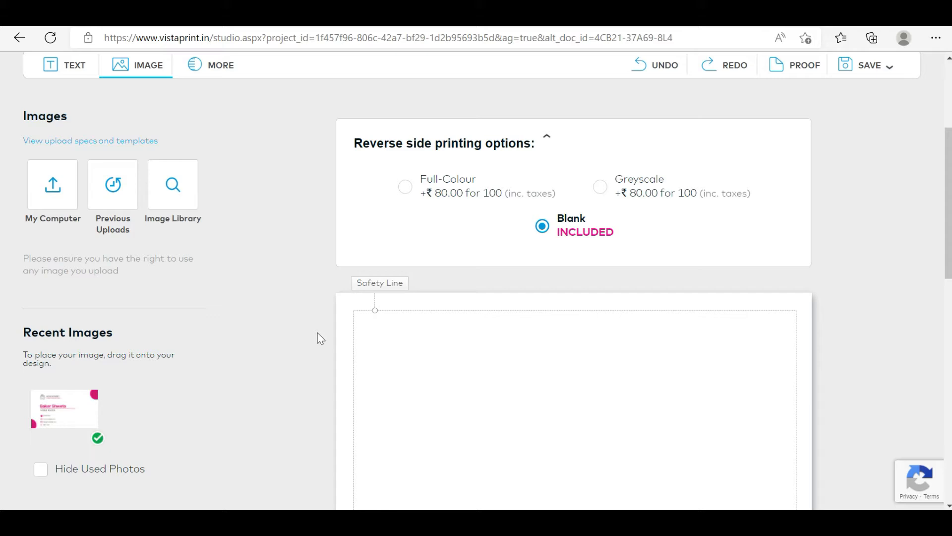
pyautogui.scroll(-1, 322, 325)
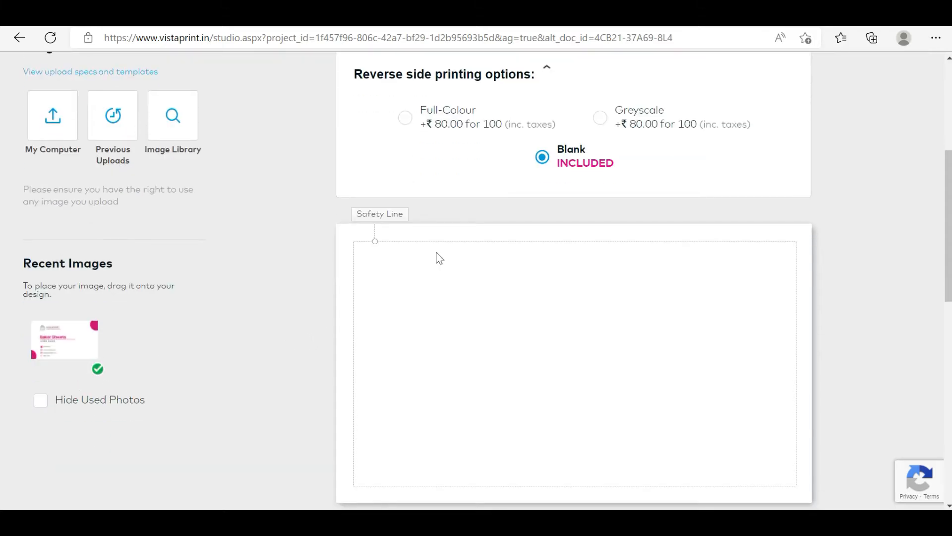
pyautogui.scroll(1, 436, 260)
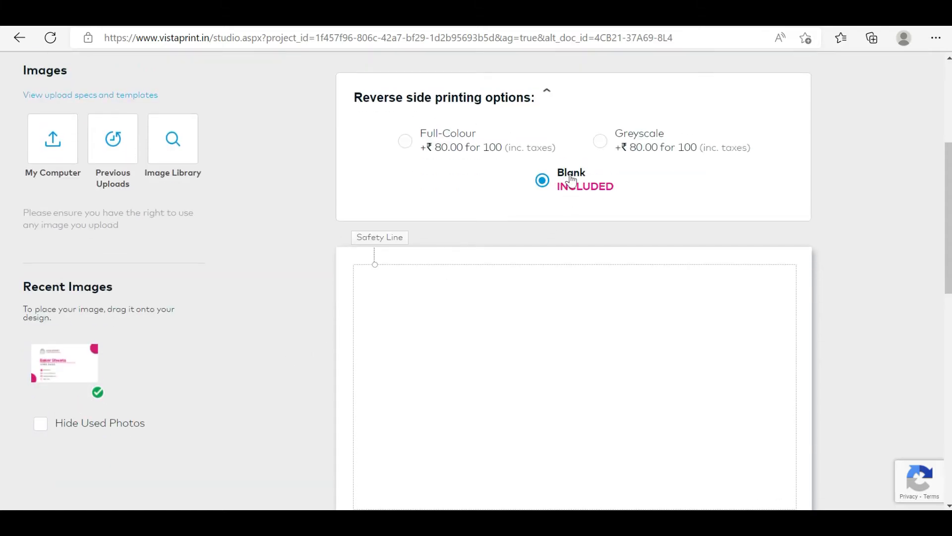
pyautogui.scroll(-1, 508, 279)
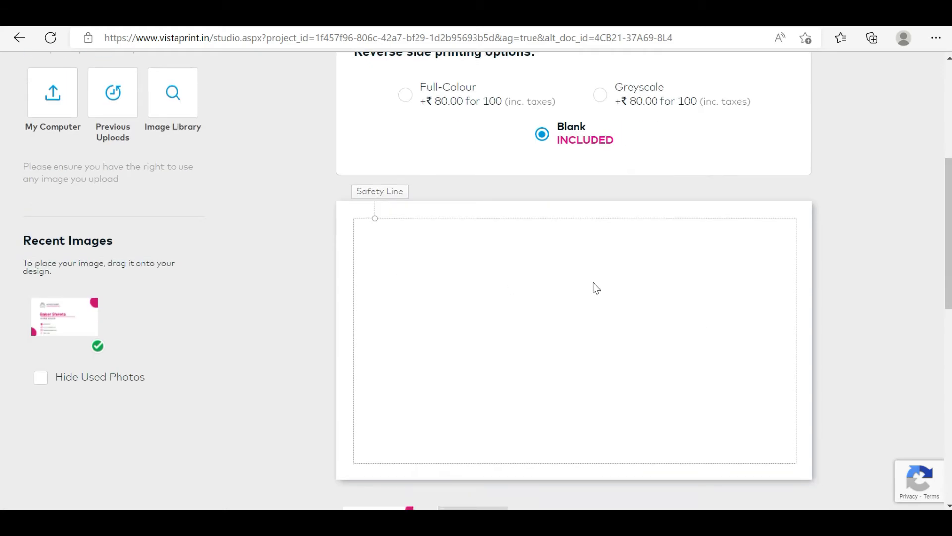
pyautogui.scroll(-1, 680, 356)
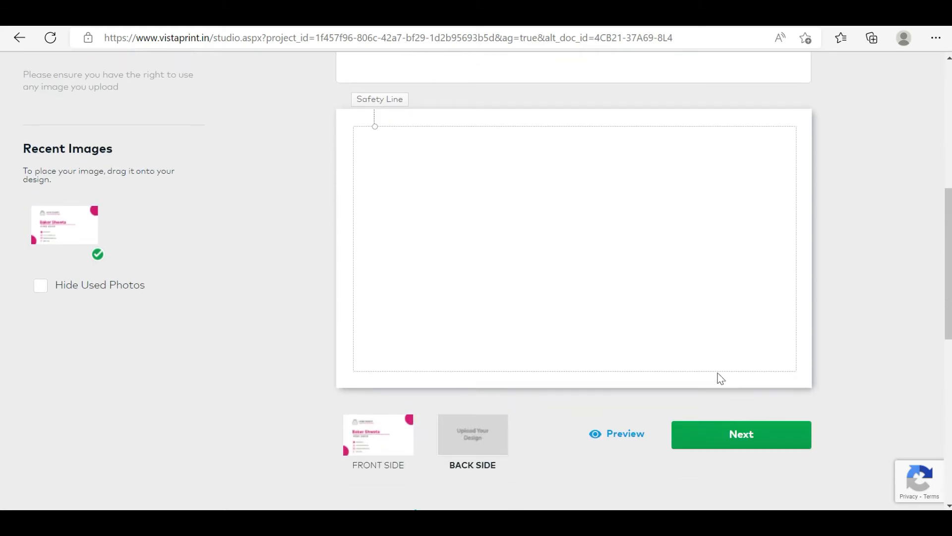
pyautogui.click(726, 445)
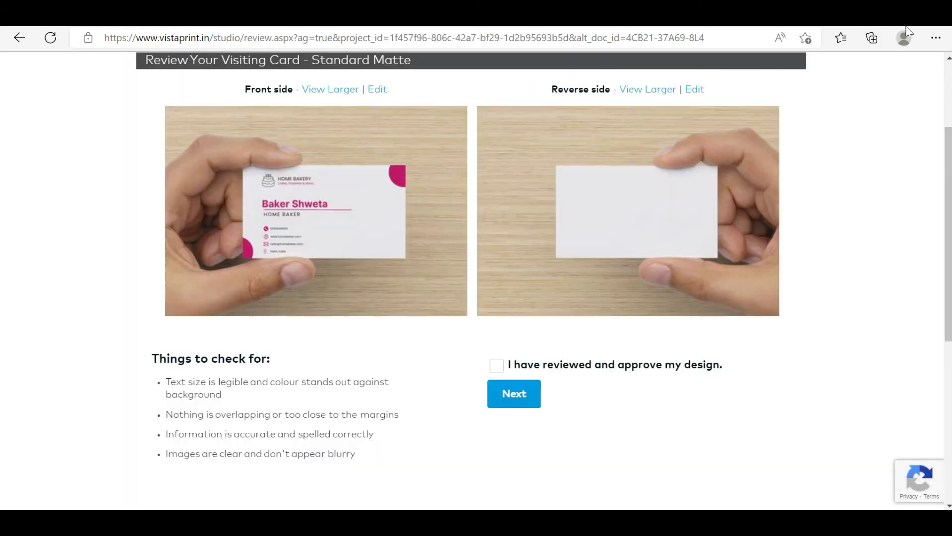
# Mark the visiting card design as reviewed and approved, and continue to the quantity review
pyautogui.scroll(-1, 645, 336)
pyautogui.scroll(1, 597, 332)
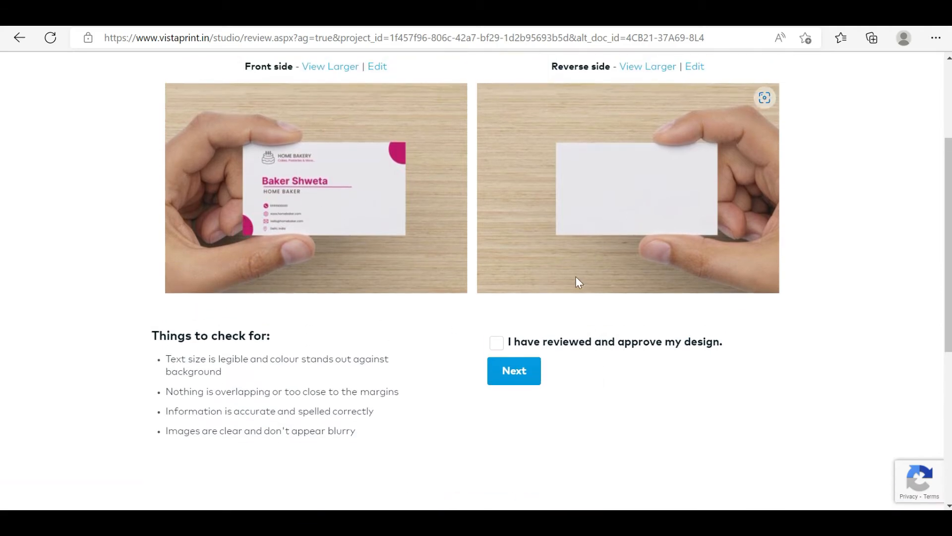
pyautogui.click(496, 344)
pyautogui.click(515, 373)
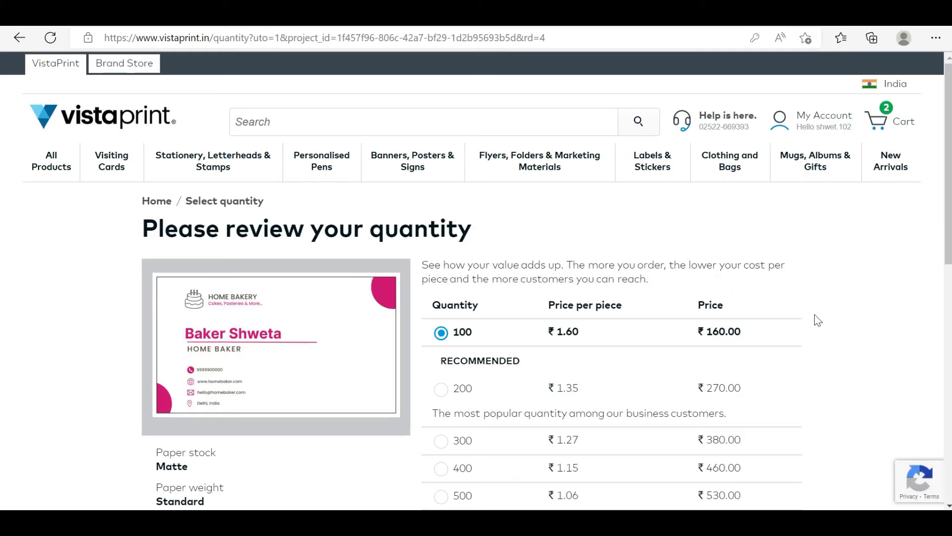
# Keep the quantity at 100 and add the approved visiting cards to the basket
pyautogui.scroll(-3, 817, 320)
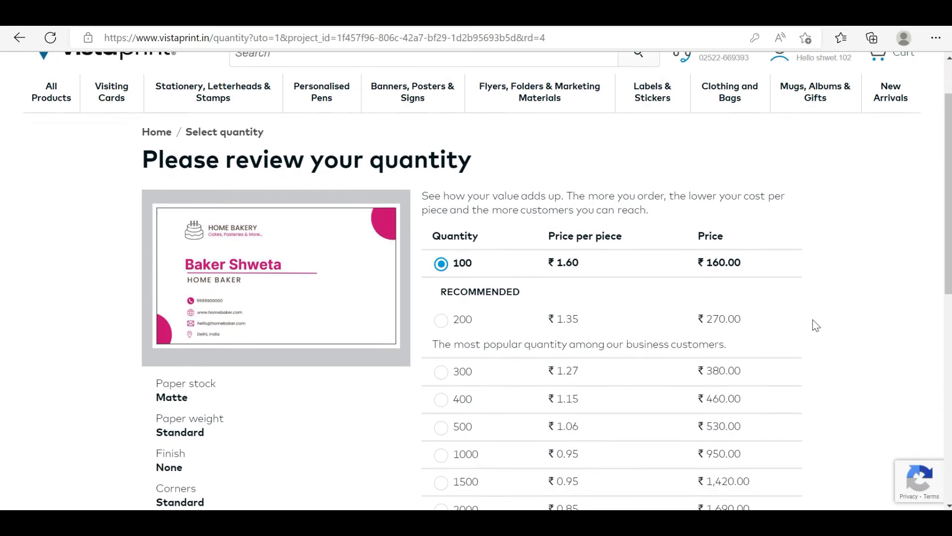
pyautogui.scroll(-2, 811, 326)
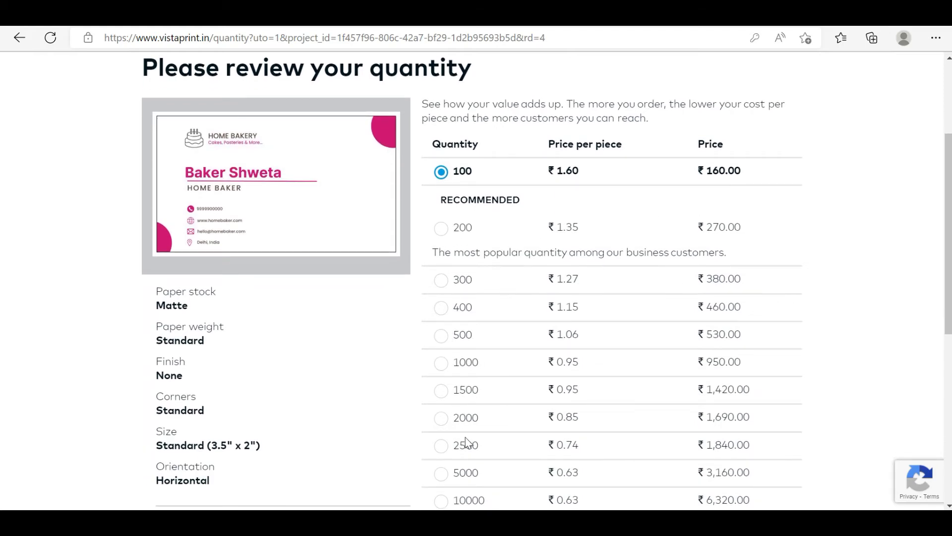
pyautogui.scroll(-1, 465, 439)
pyautogui.scroll(-3, 464, 435)
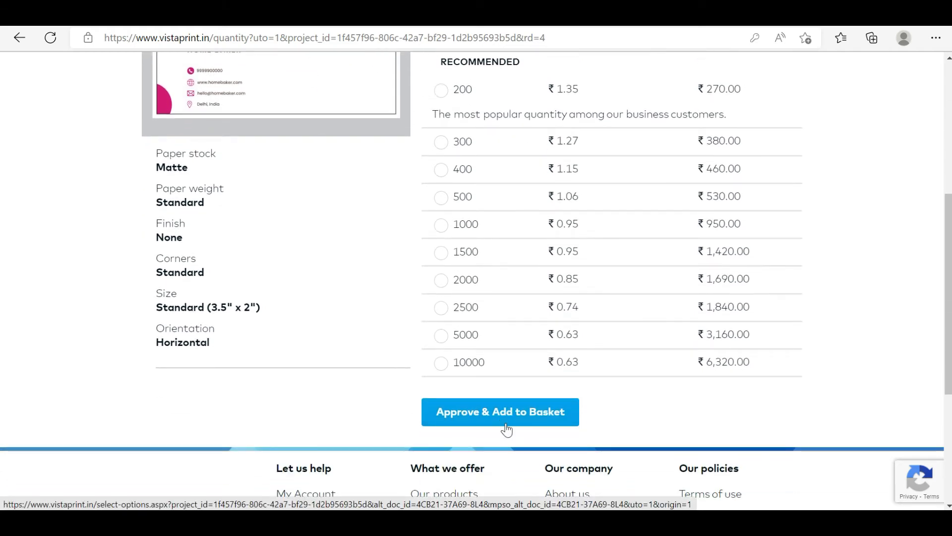
pyautogui.click(507, 428)
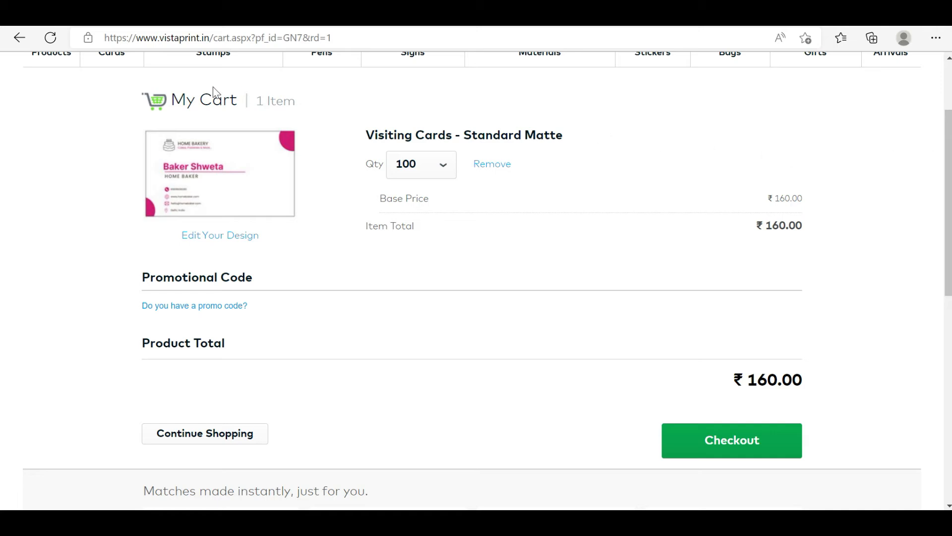
pyautogui.moveTo(252, 214)
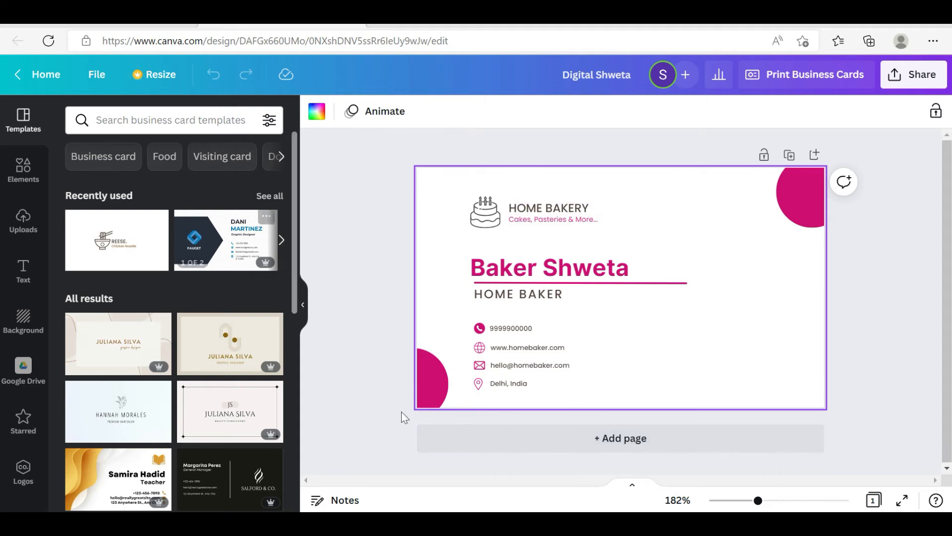
pyautogui.click(625, 440)
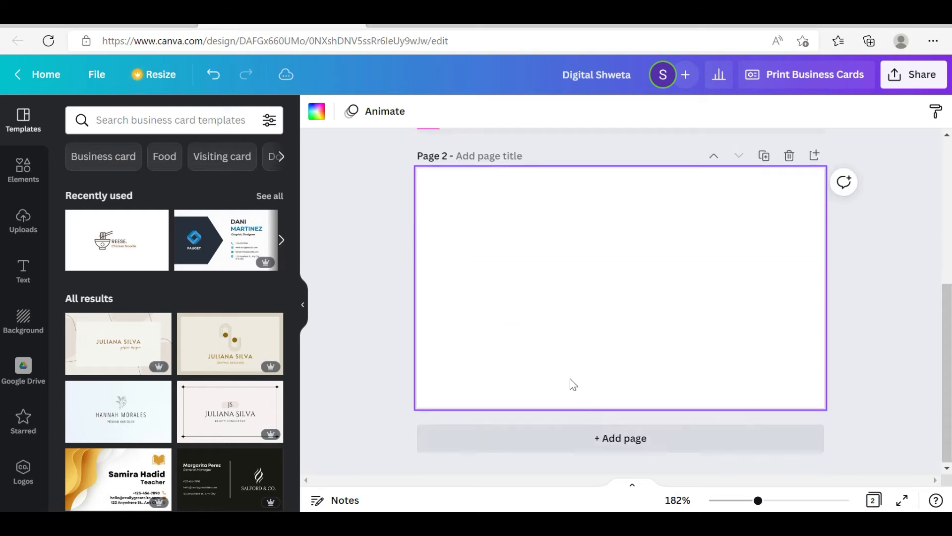
pyautogui.click(624, 443)
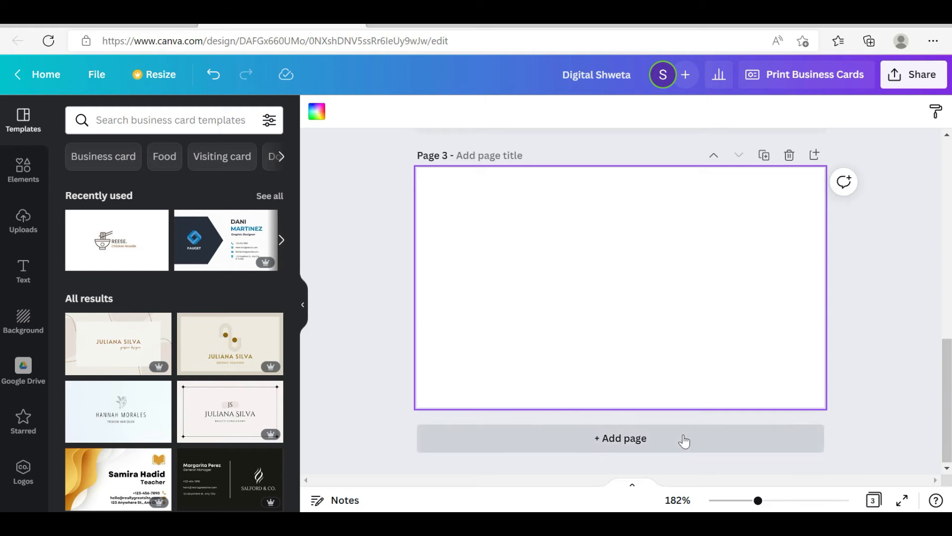
pyautogui.click(790, 155)
pyautogui.scroll(5, 711, 350)
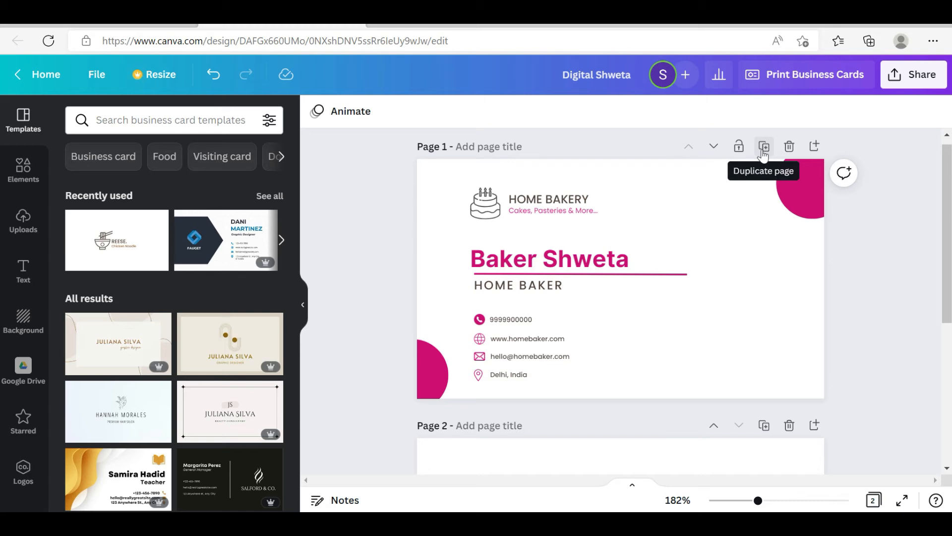
pyautogui.click(763, 155)
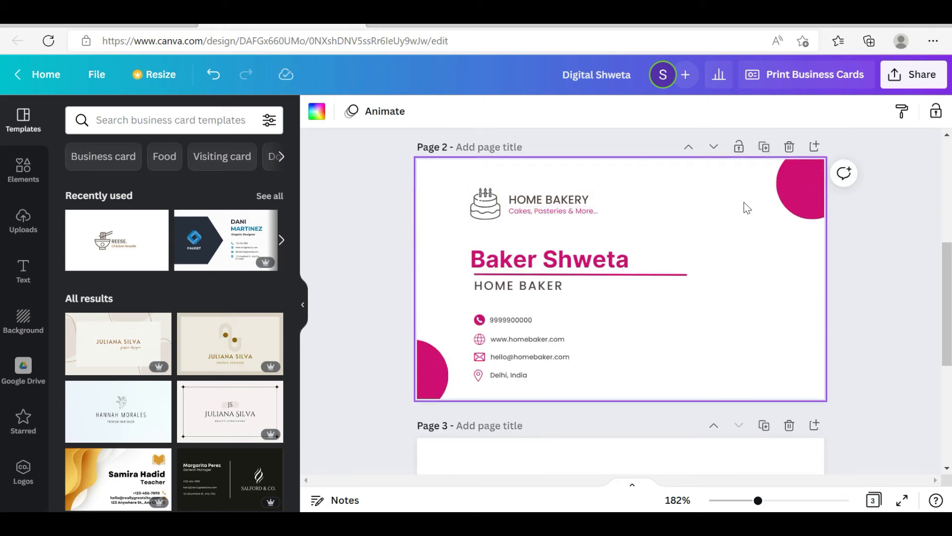
pyautogui.click(789, 148)
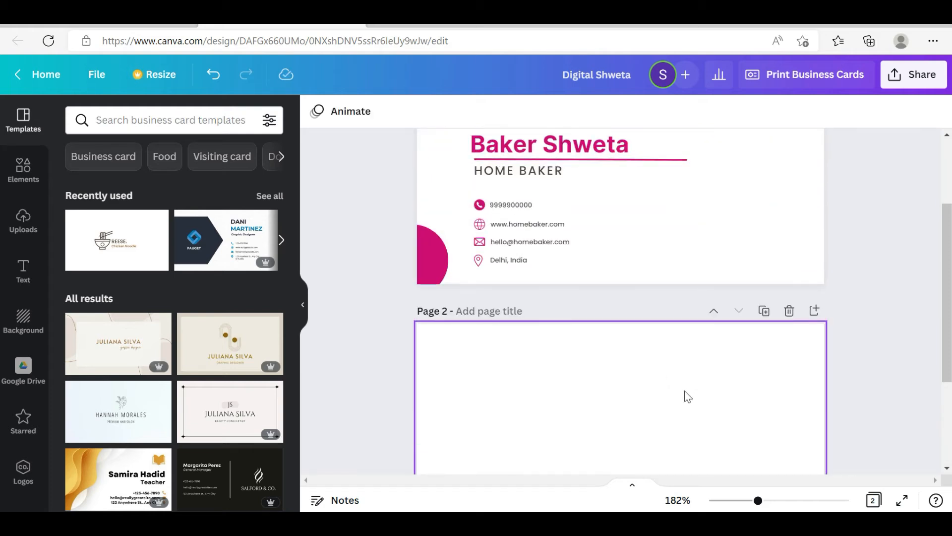
pyautogui.click(788, 311)
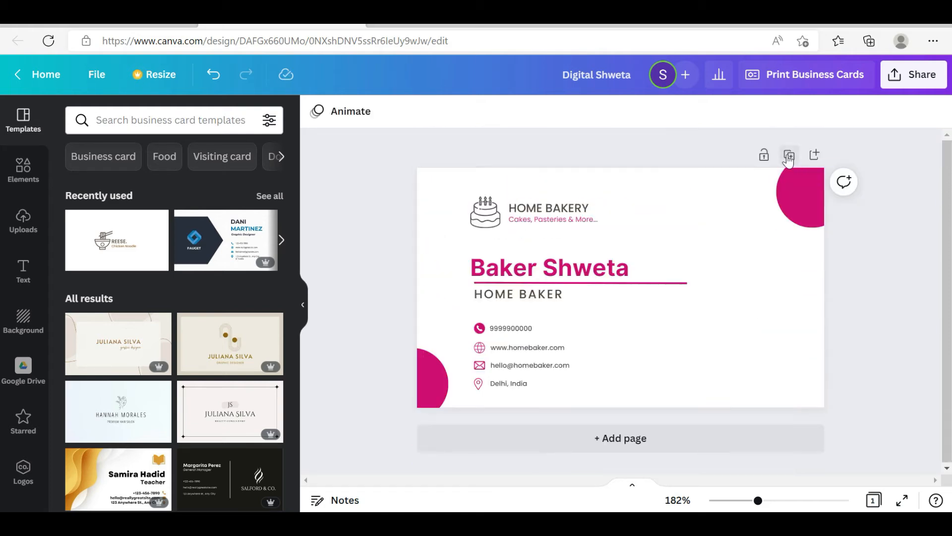
# Duplicate the finished business card page, and delete the contact details with their icons from the first page
pyautogui.click(789, 155)
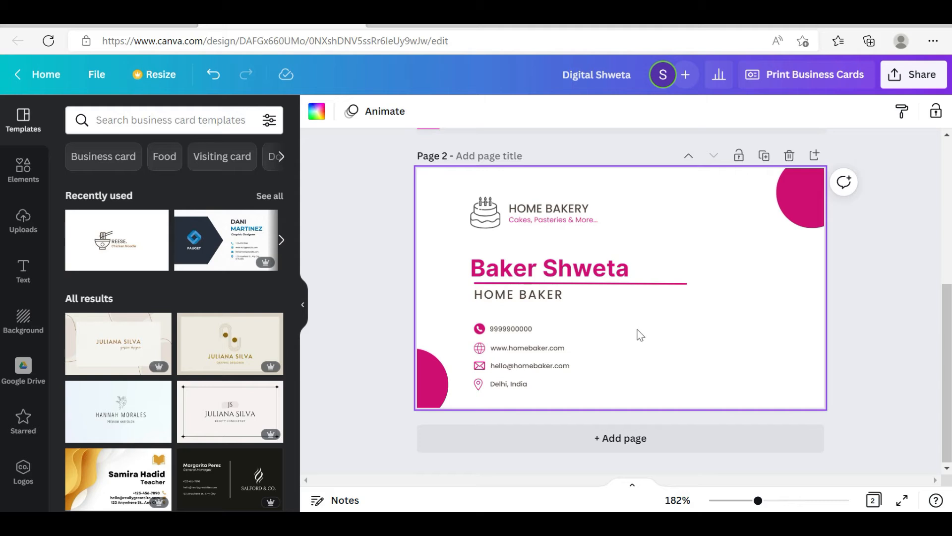
pyautogui.scroll(5, 640, 335)
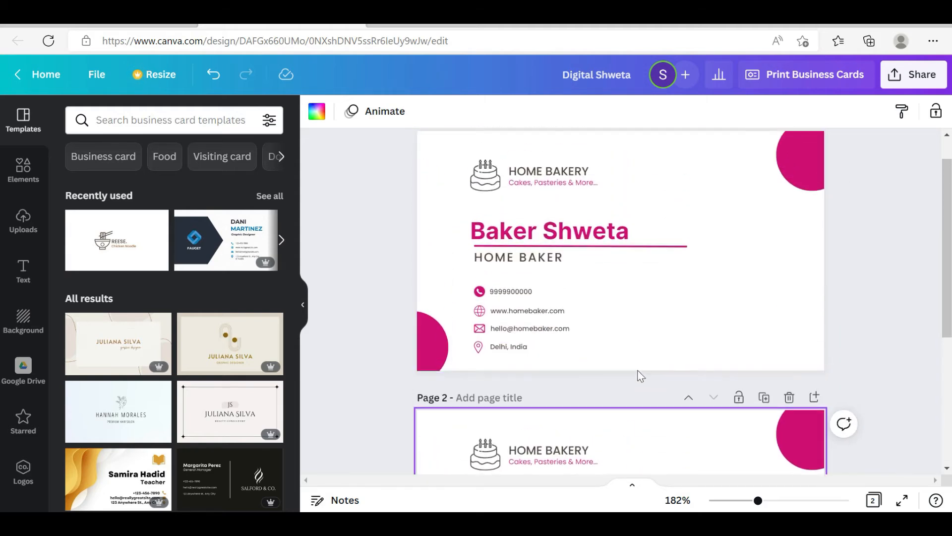
pyautogui.moveTo(620, 359); pyautogui.dragTo(481, 280)
pyautogui.press('Delete')
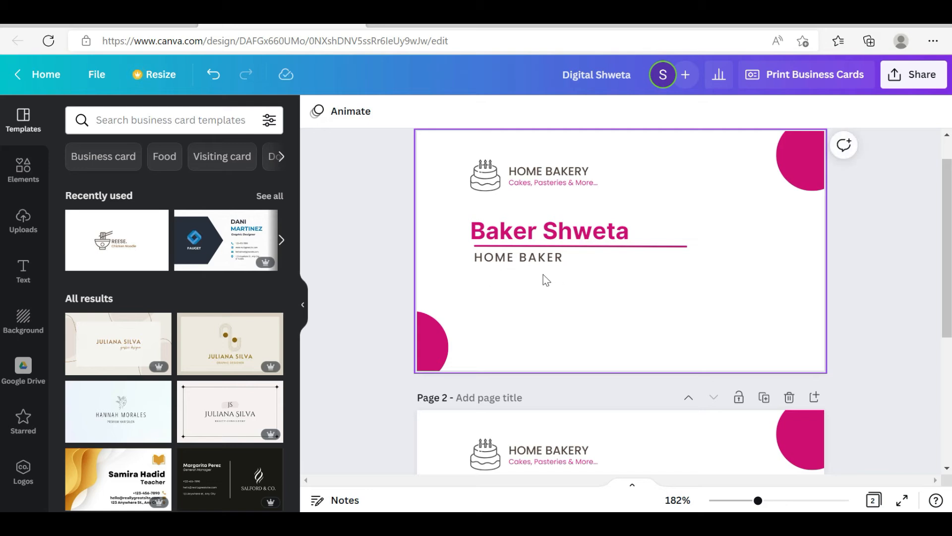
# Move the name, underline and HOME BAKER title lower towards the first page's centre, and centre-align the name above the line
pyautogui.click(560, 243)
pyautogui.moveTo(559, 243); pyautogui.dragTo(599, 283)
pyautogui.click(588, 344)
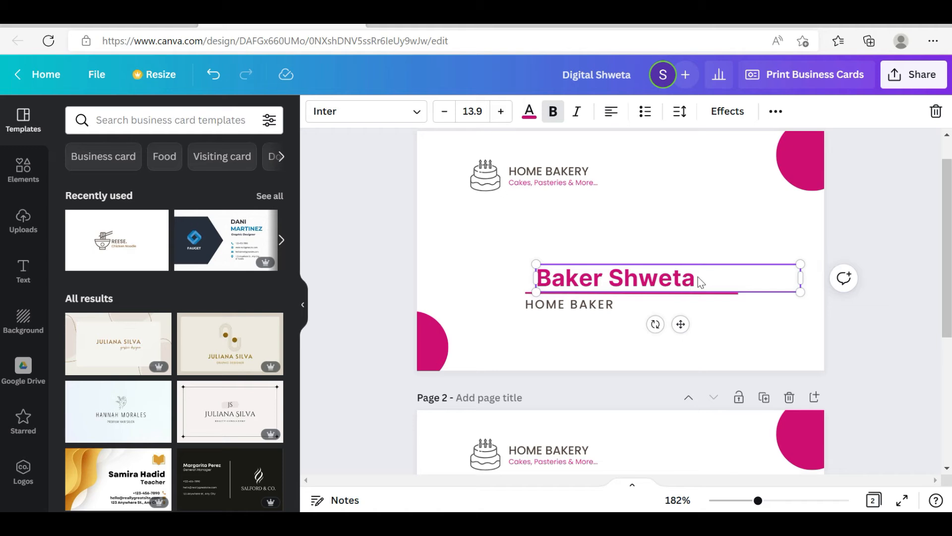
pyautogui.click(611, 111)
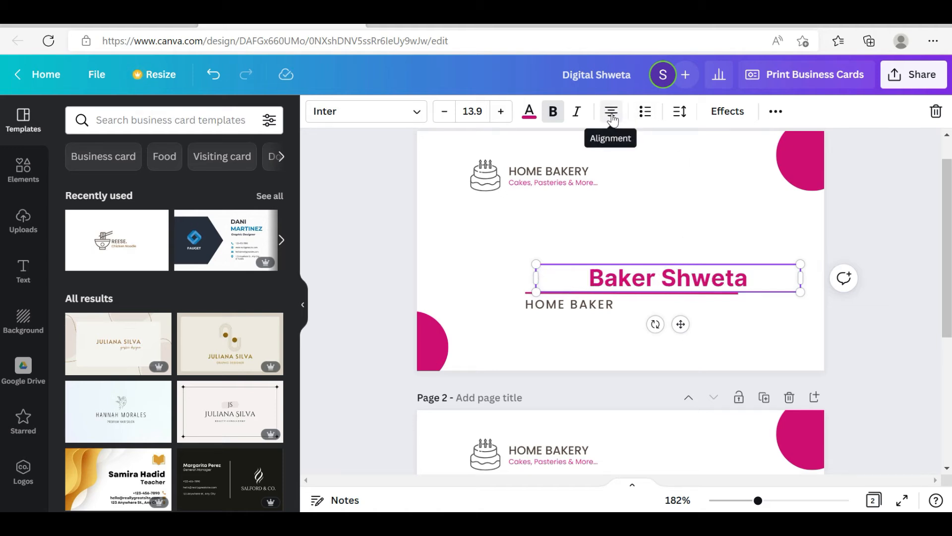
pyautogui.click(742, 318)
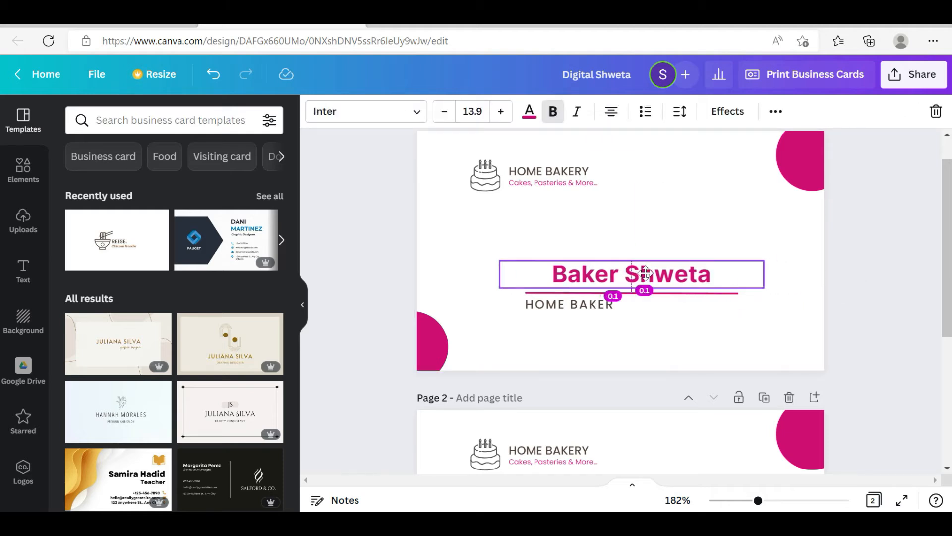
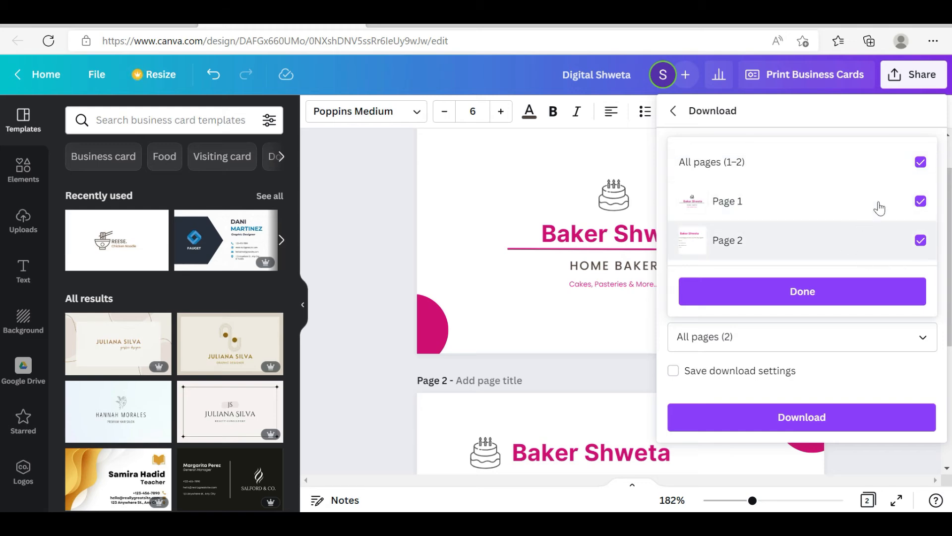
# Download both pages of the business card as PNG, with the download settings saved for reuse
pyautogui.click(920, 162)
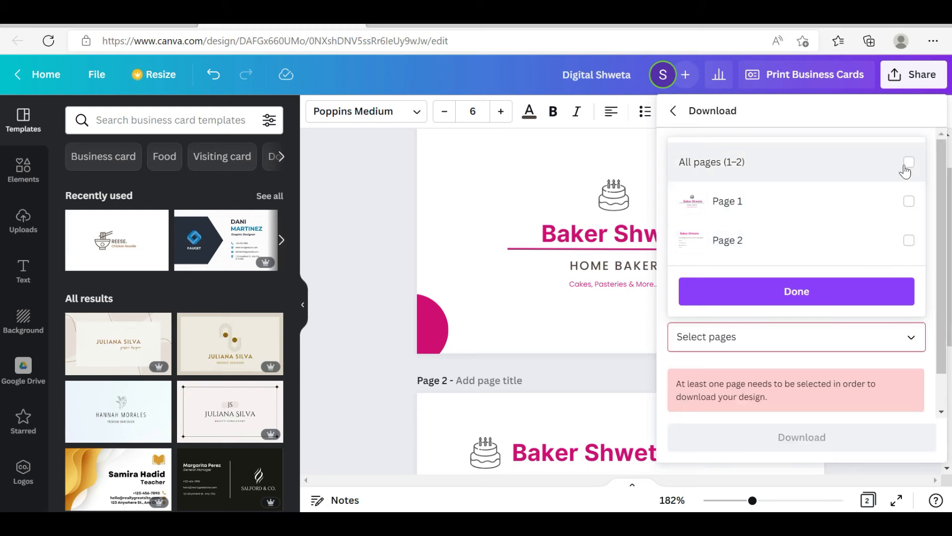
pyautogui.click(916, 202)
pyautogui.click(920, 240)
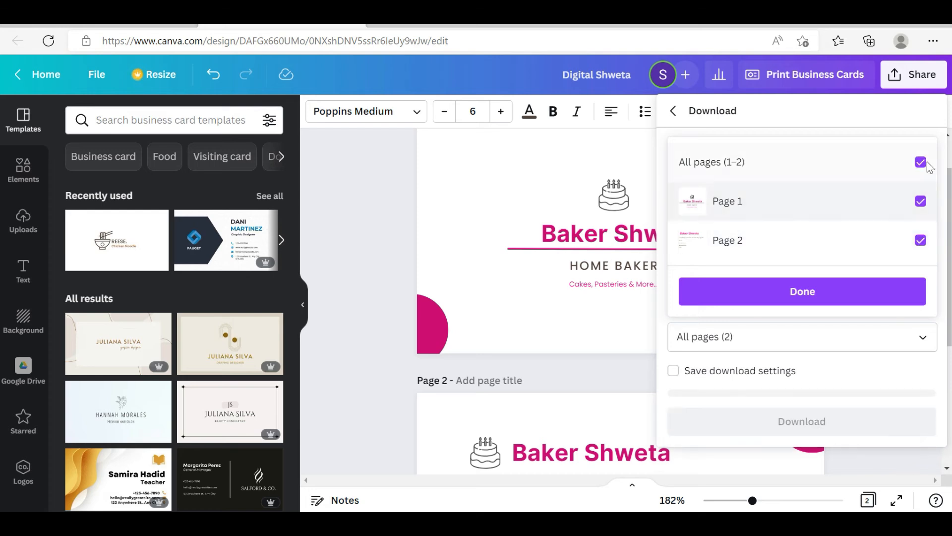
pyautogui.click(825, 299)
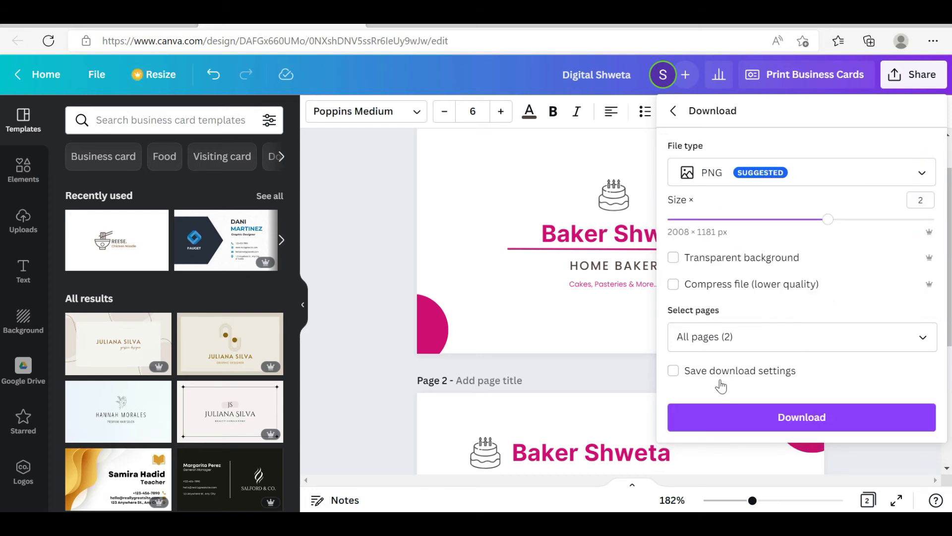
pyautogui.click(674, 373)
pyautogui.click(795, 425)
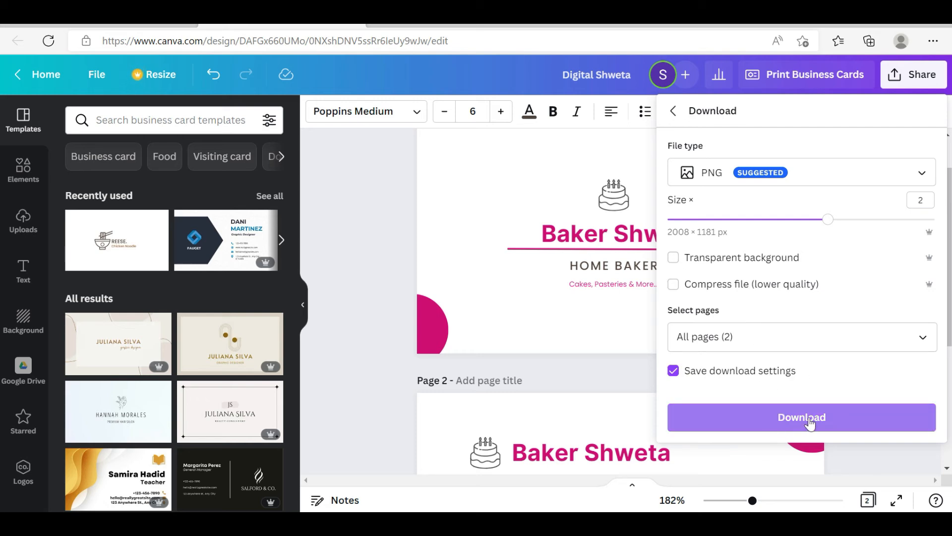
pyautogui.click(810, 423)
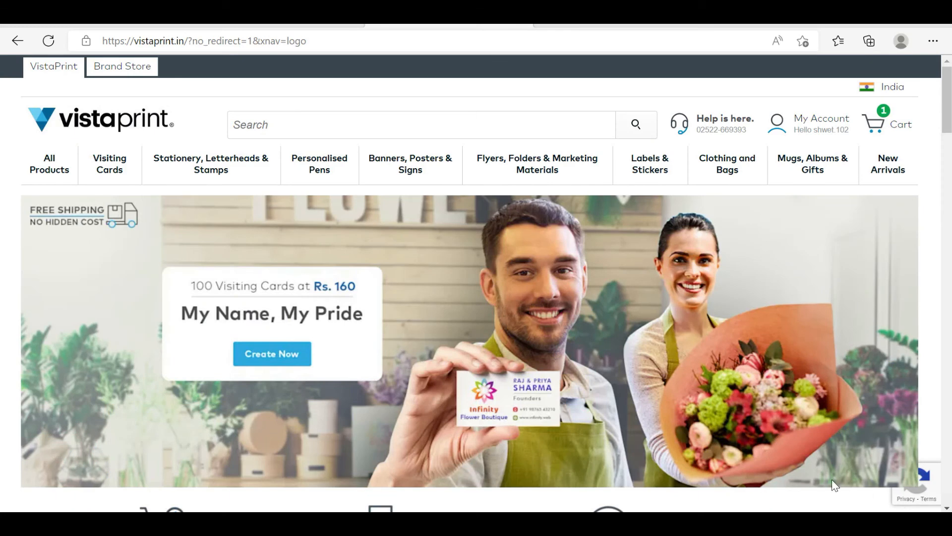
# Switch to VistaPrint, open Standard Visiting Cards, and proceed to the design gallery with the preset paper, corner and quantity options
pyautogui.moveTo(109, 168)
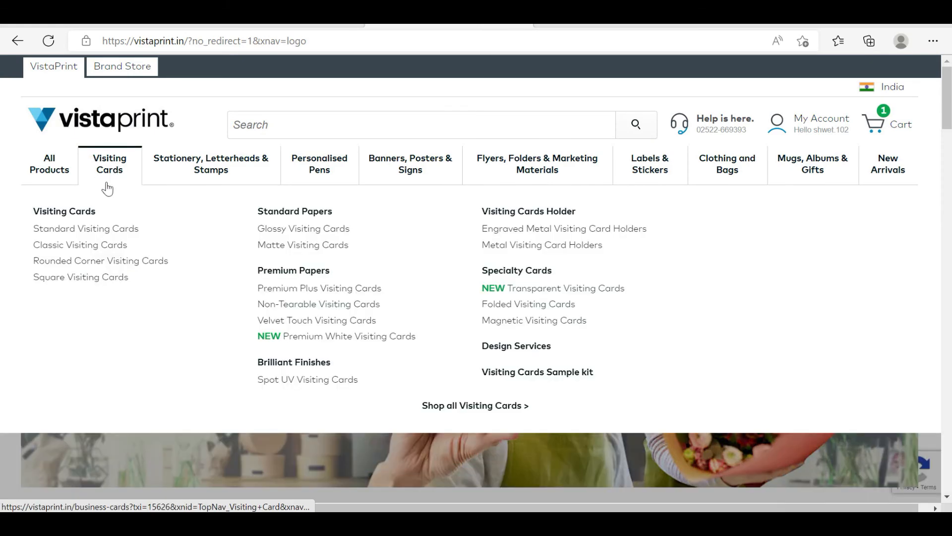
pyautogui.click(94, 230)
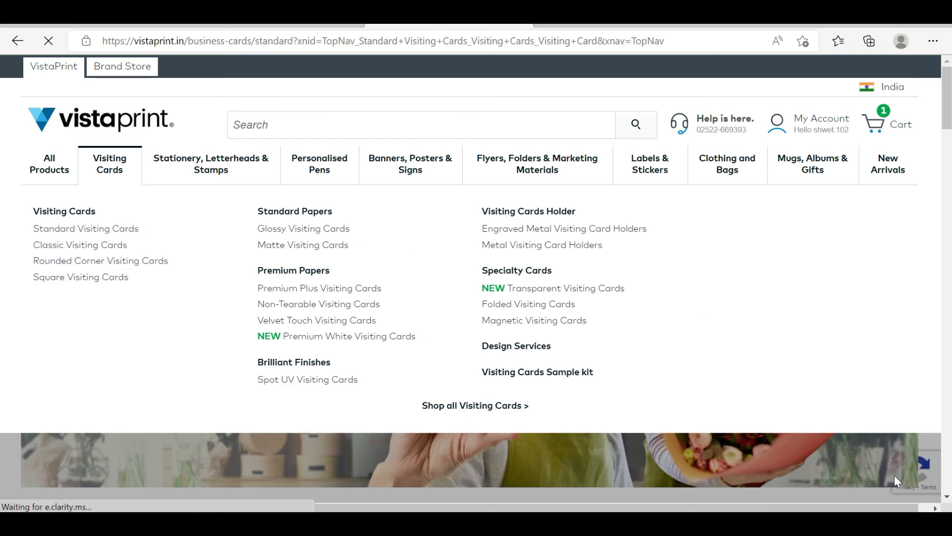
pyautogui.scroll(-2, 772, 419)
pyautogui.scroll(-1, 739, 419)
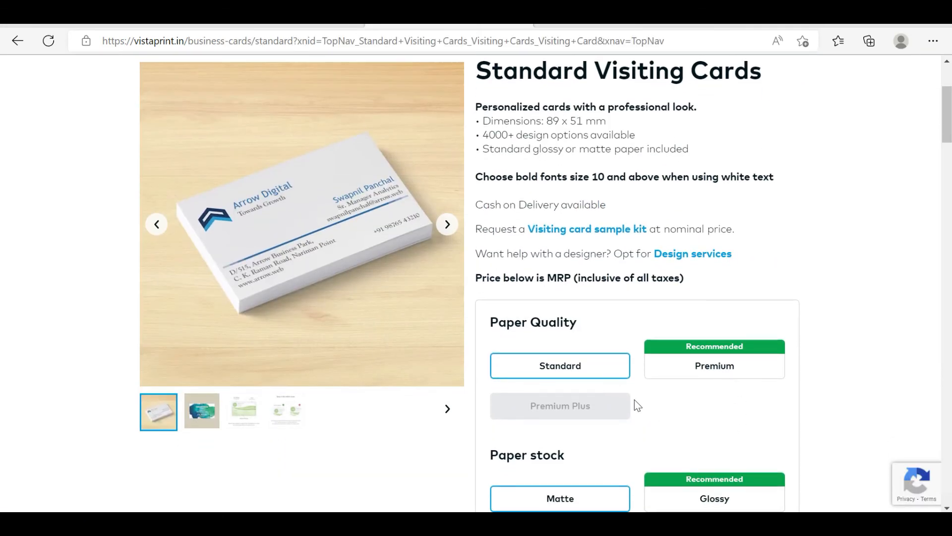
pyautogui.scroll(-2, 549, 397)
pyautogui.scroll(-2, 574, 451)
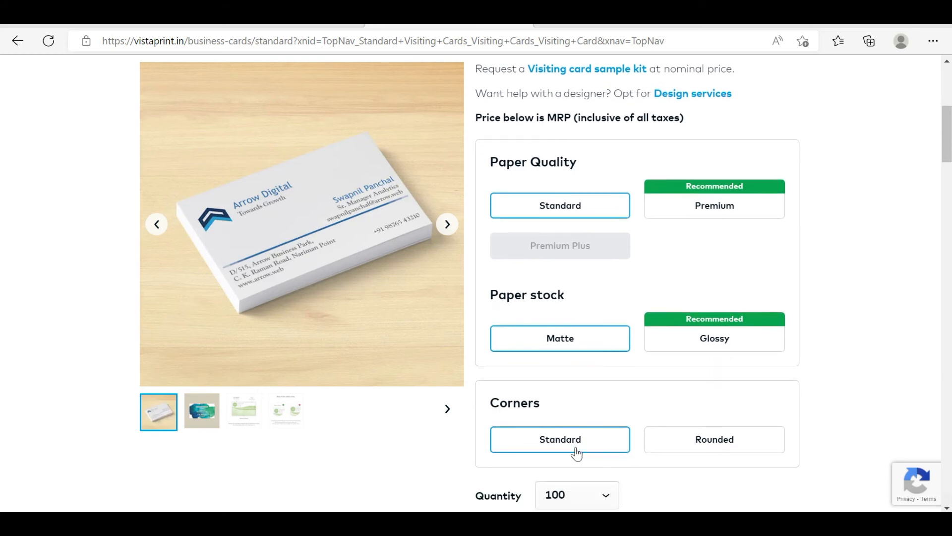
pyautogui.scroll(-1, 610, 468)
pyautogui.click(543, 441)
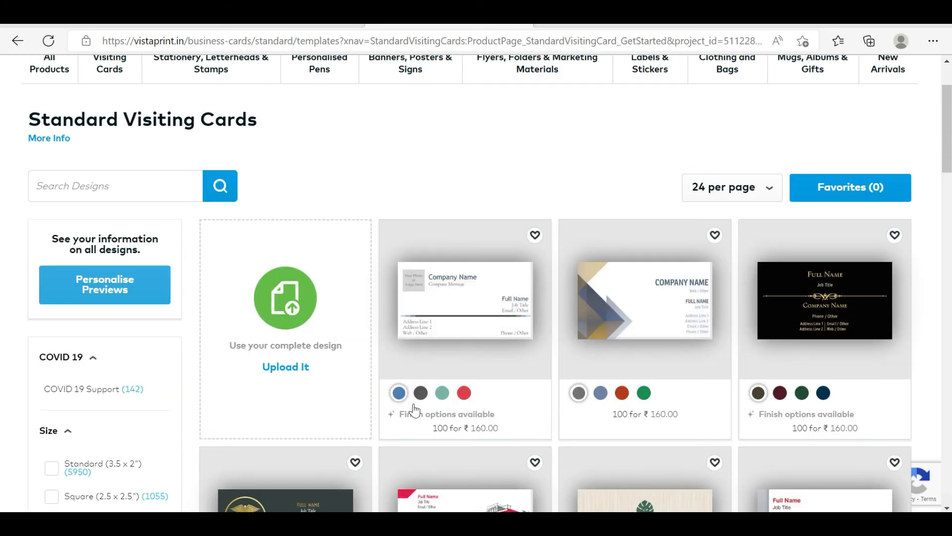
# Choose to upload a complete design in the landscape standard matte format, and open the upload of images from the computer
pyautogui.click(287, 369)
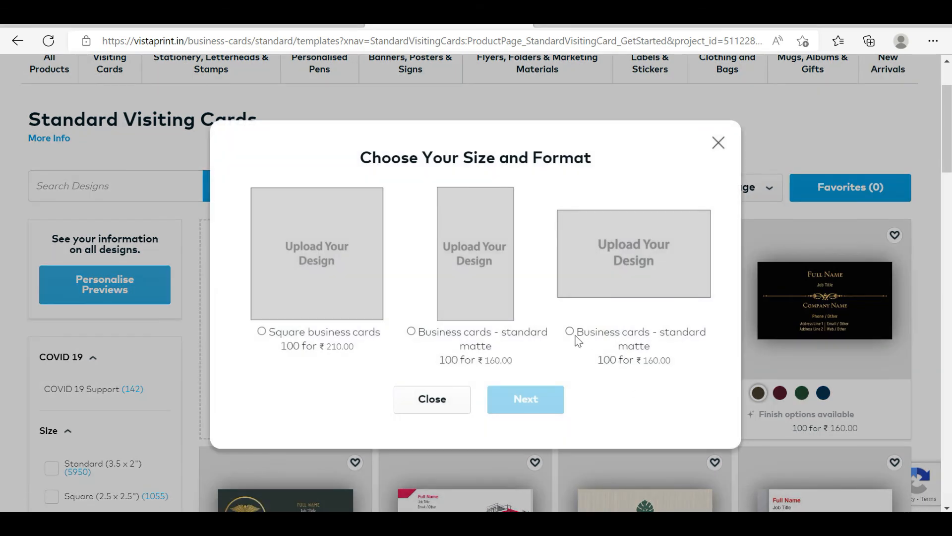
pyautogui.click(570, 332)
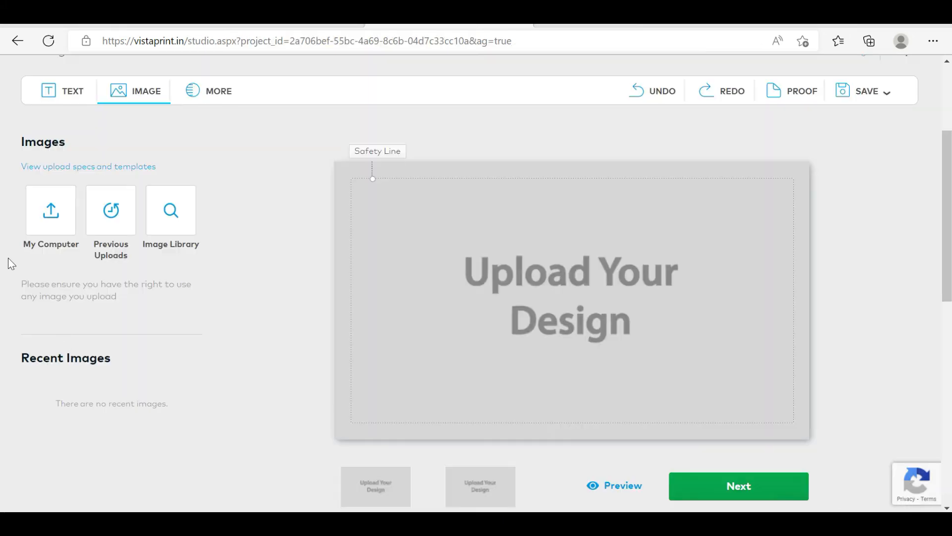
pyautogui.click(40, 218)
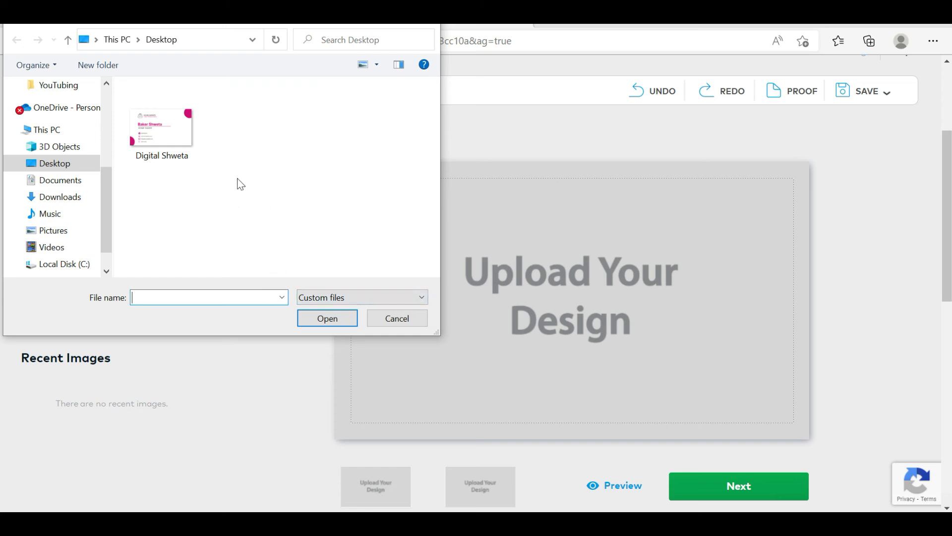
# Extract the downloaded design archive on the desktop into a folder of the same name
pyautogui.press('super+d')
pyautogui.rightClick(193, 210)
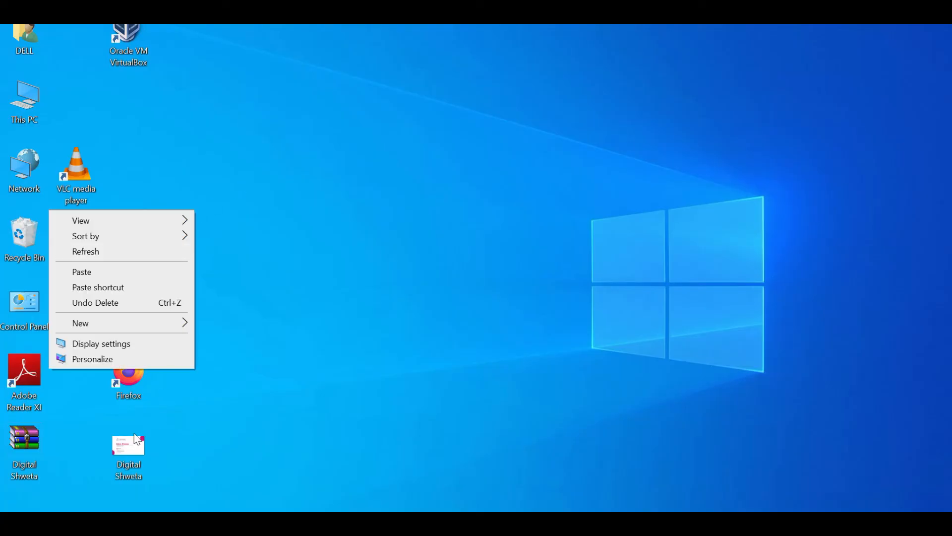
pyautogui.click(275, 351)
pyautogui.moveTo(36, 437); pyautogui.dragTo(360, 195)
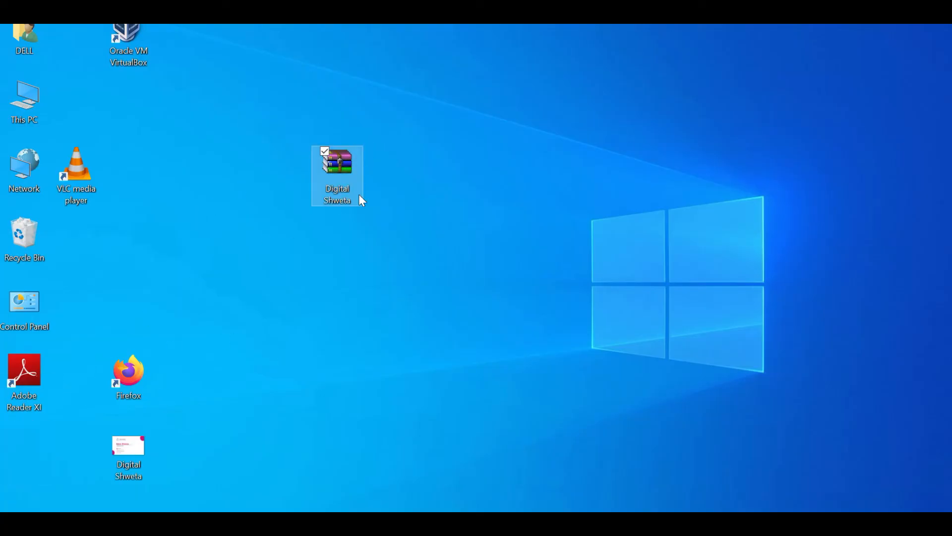
pyautogui.rightClick(323, 189)
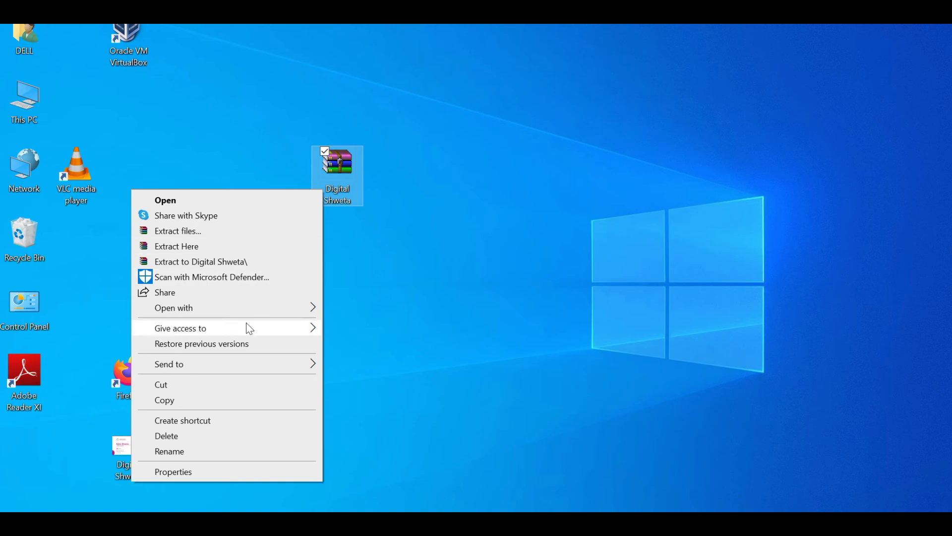
pyautogui.click(235, 261)
pyautogui.press('super+d')
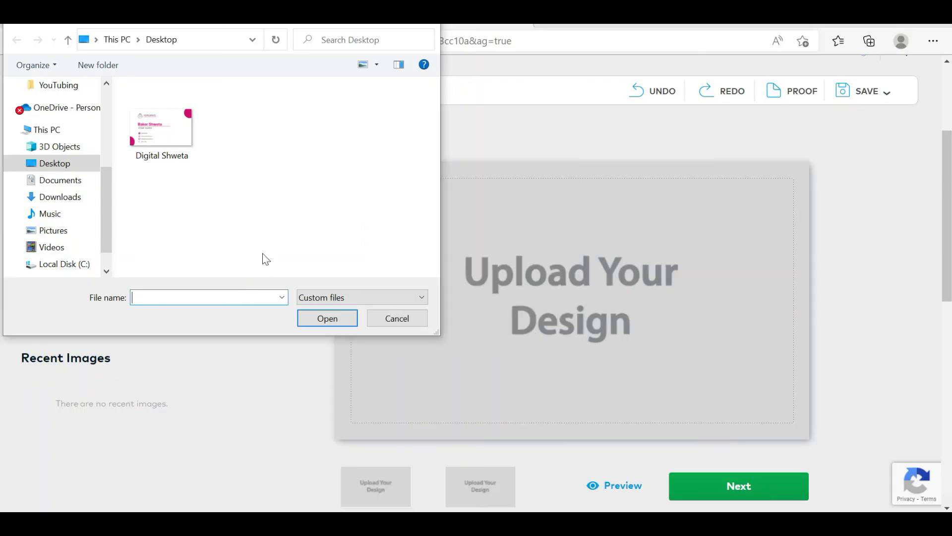
# Upload card images 1 and 2 from the extracted design folder
pyautogui.doubleClick(262, 141)
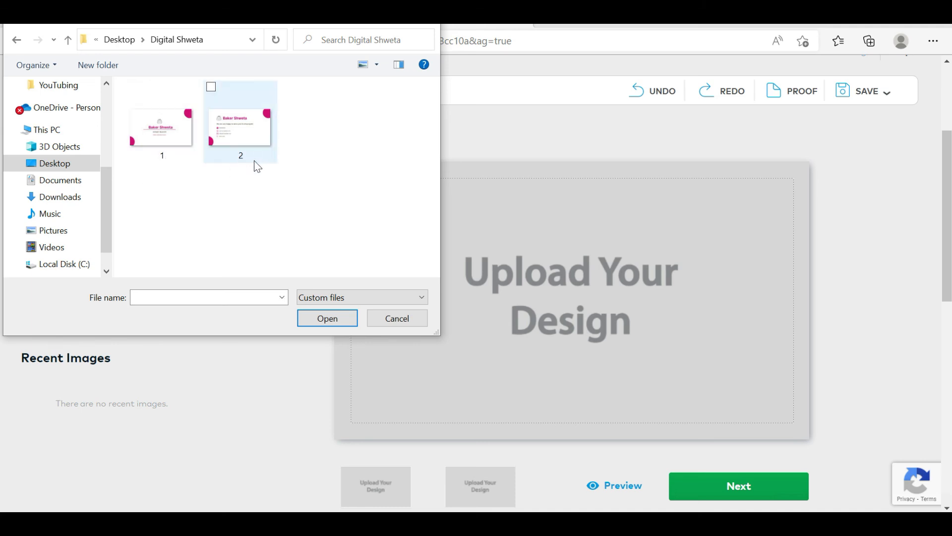
pyautogui.click(180, 147)
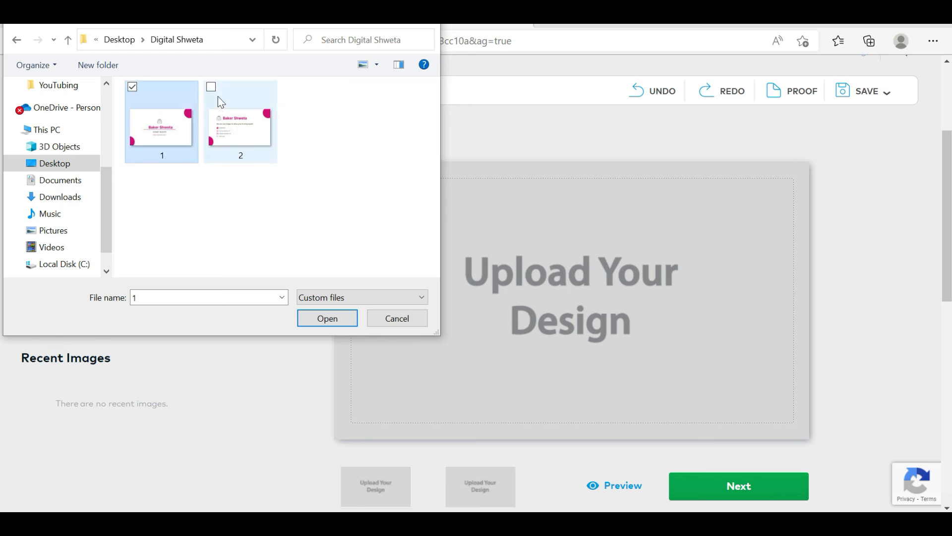
pyautogui.click(214, 88)
pyautogui.click(340, 317)
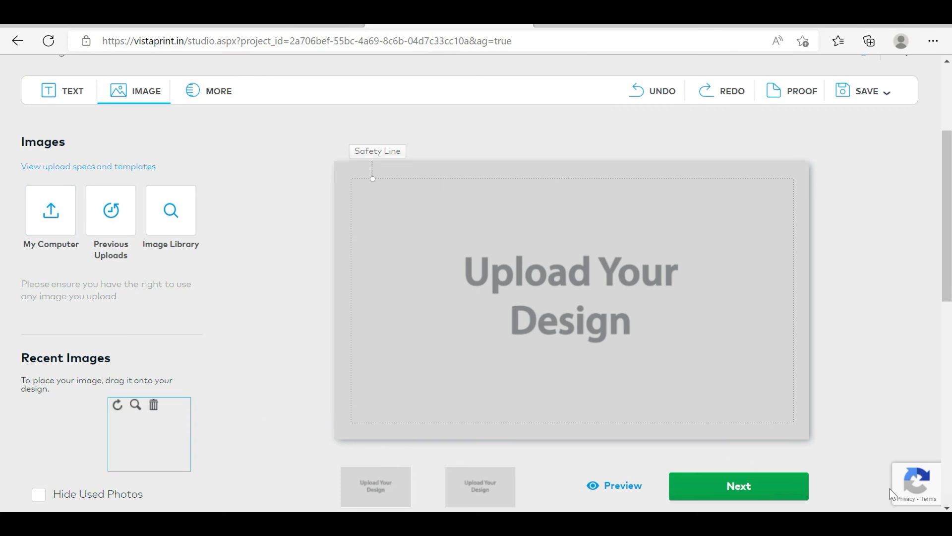
# Place the uploaded image with the centred HOME BAKER title on the card's front side
pyautogui.scroll(1, 904, 506)
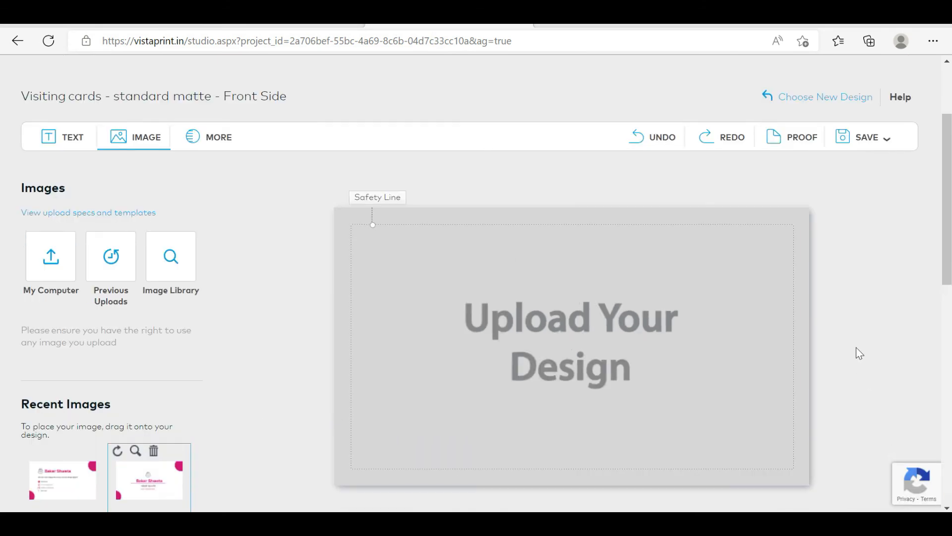
pyautogui.scroll(-2, 856, 348)
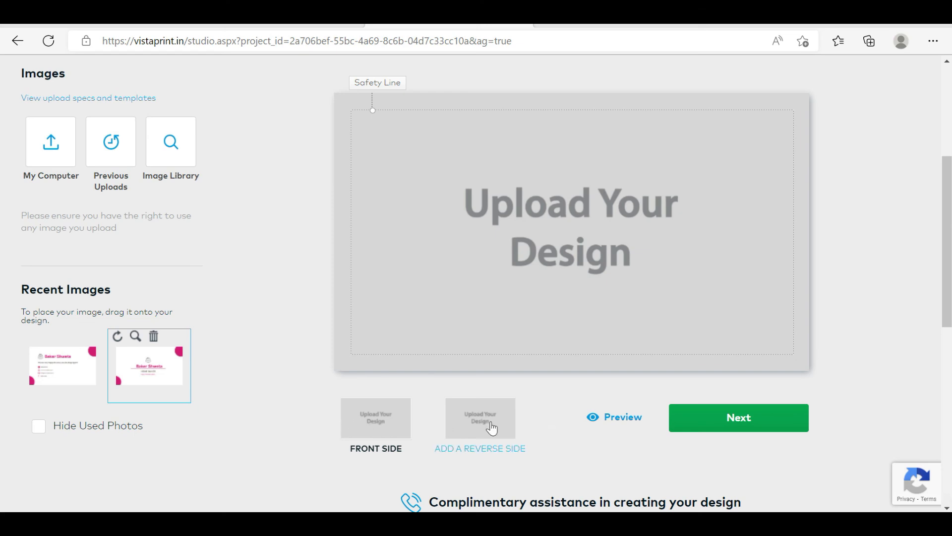
pyautogui.scroll(1, 186, 418)
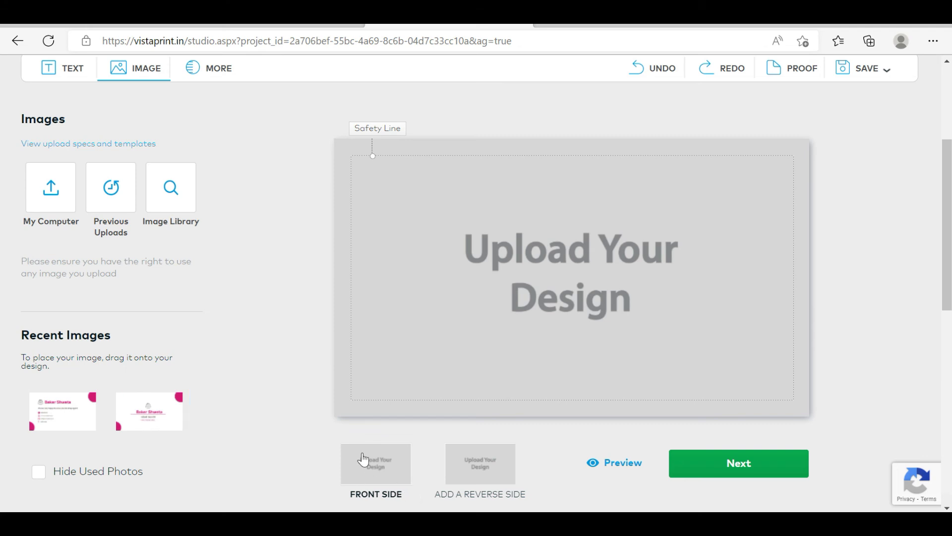
pyautogui.moveTo(132, 428); pyautogui.dragTo(600, 249)
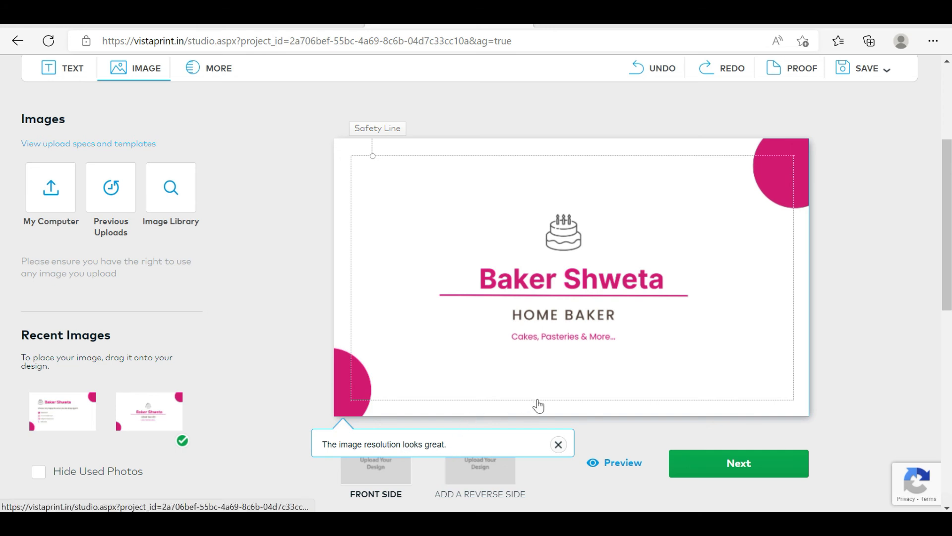
# Add a reverse side to the card and try to place the contact-details image on it
pyautogui.scroll(-1, 461, 472)
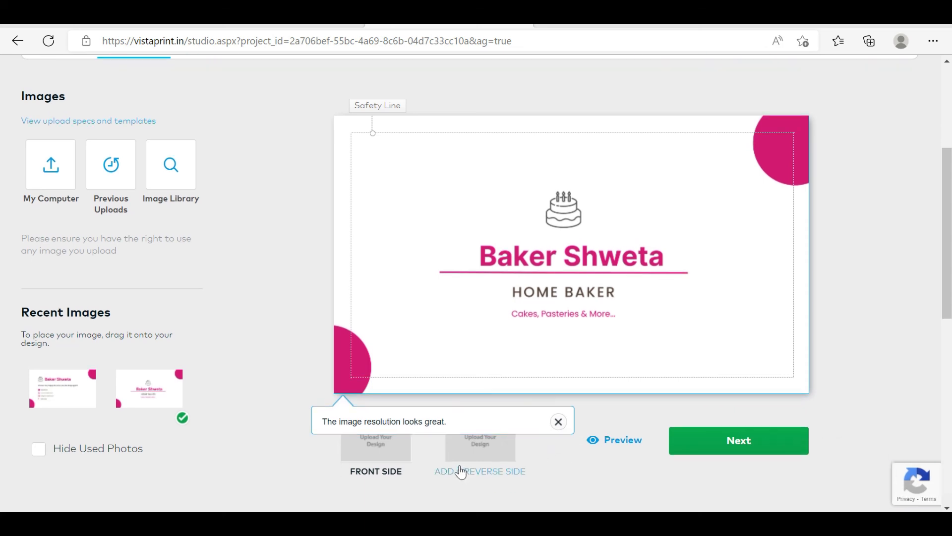
pyautogui.click(487, 472)
pyautogui.moveTo(62, 348); pyautogui.dragTo(586, 357)
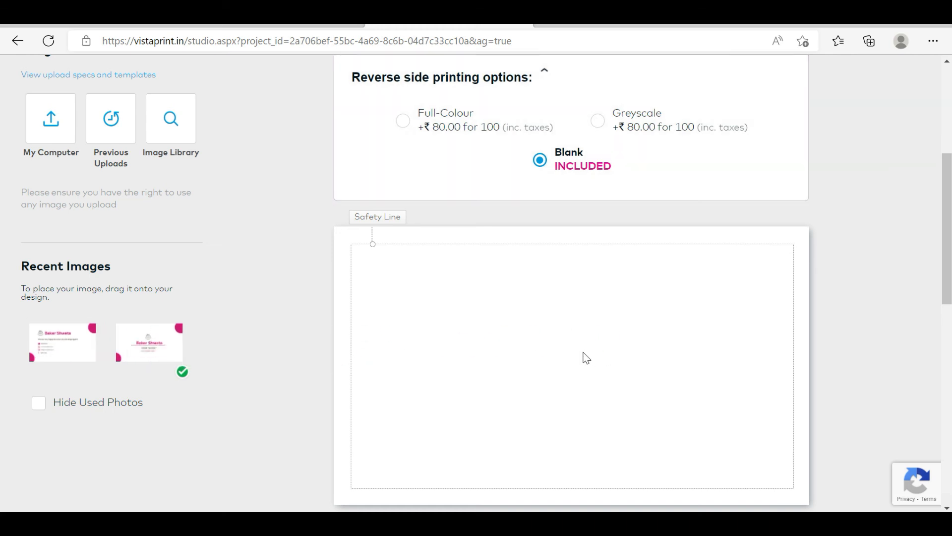
pyautogui.scroll(-1, 585, 357)
pyautogui.scroll(2, 909, 505)
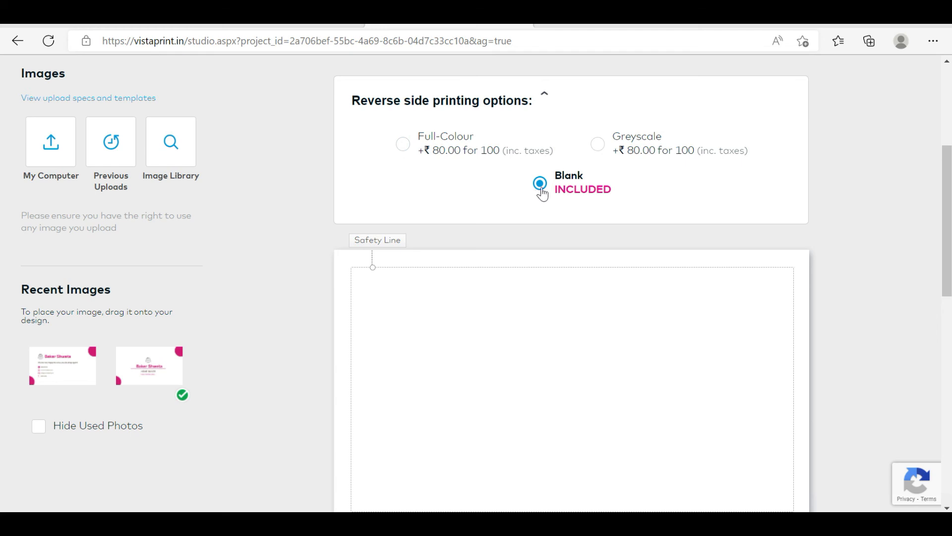
# Set the reverse side printing to Full-Colour and place the contact-details image on that side
pyautogui.click(404, 145)
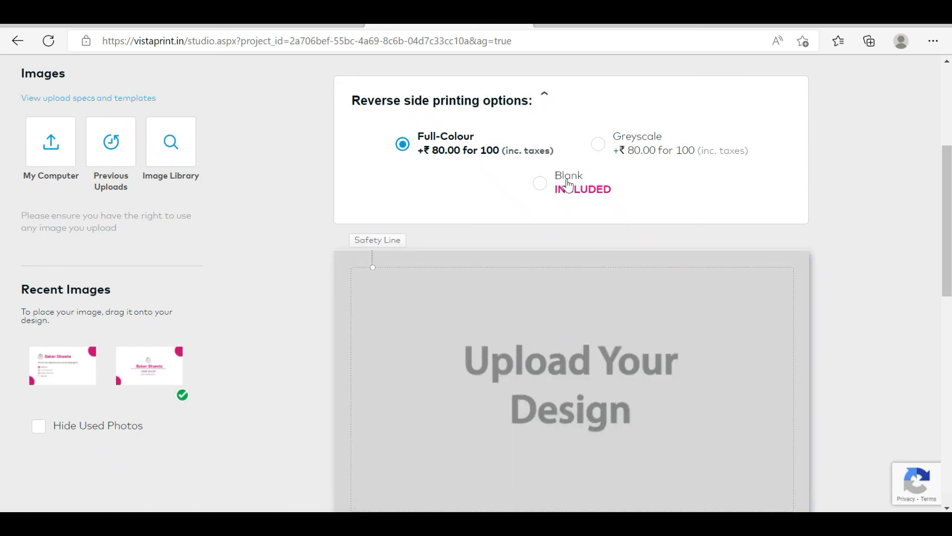
pyautogui.click(543, 185)
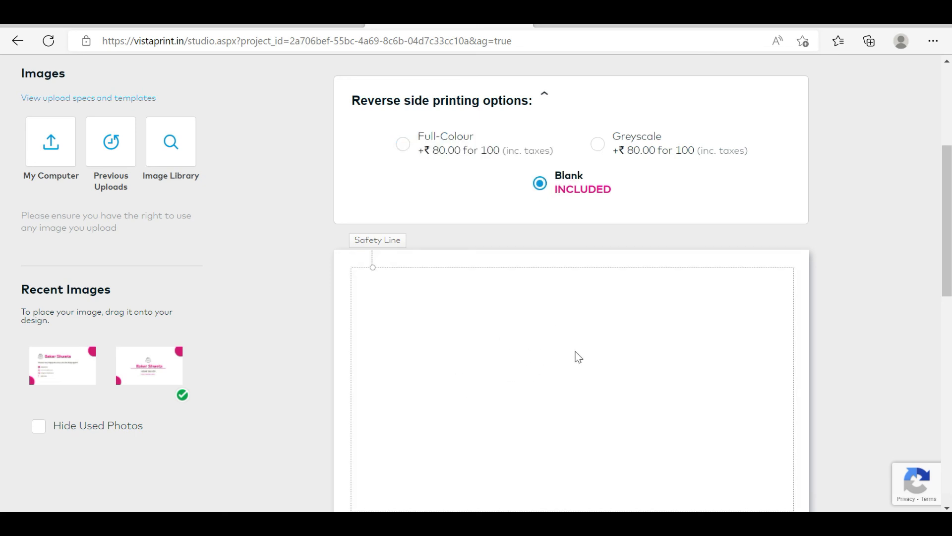
pyautogui.click(403, 147)
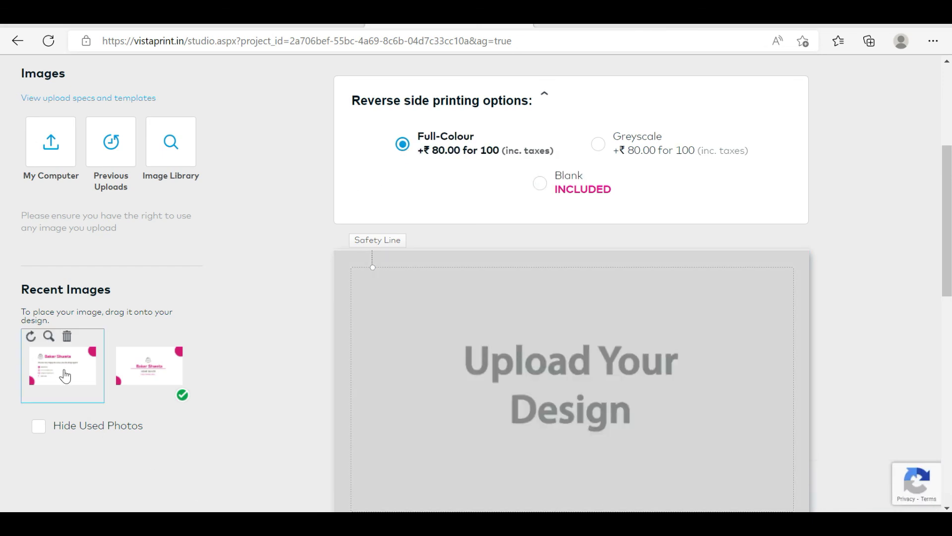
pyautogui.moveTo(64, 376); pyautogui.dragTo(543, 357)
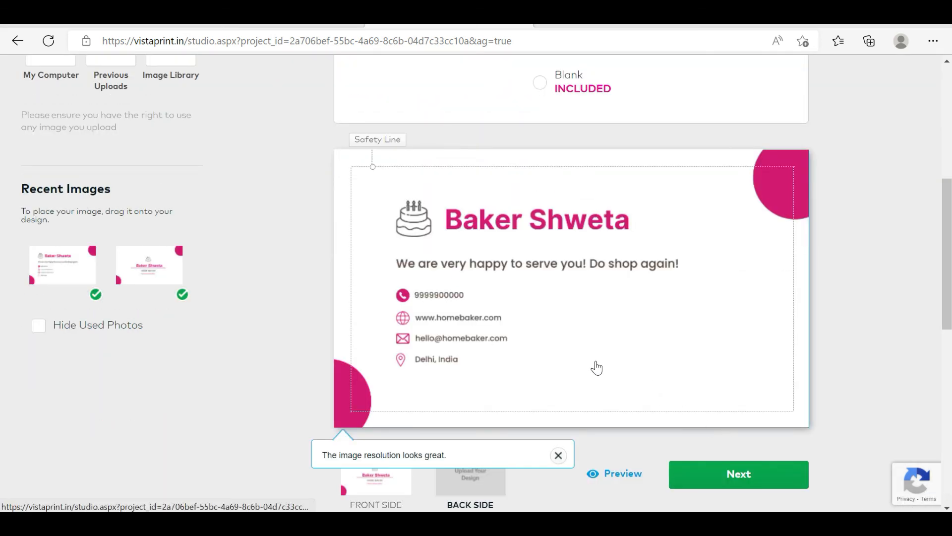
# Preview the finished card's front side, reverse side, and both sides side by side
pyautogui.scroll(-1, 597, 367)
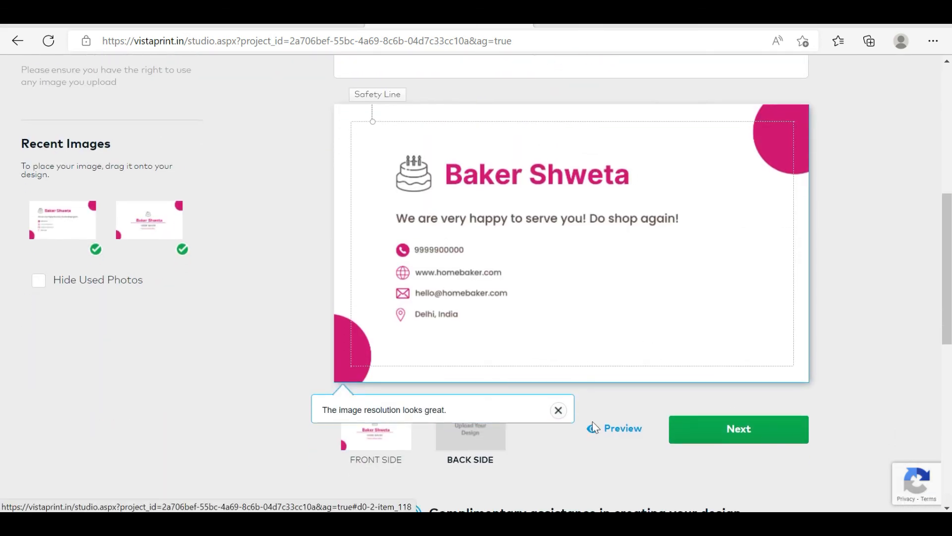
pyautogui.click(640, 434)
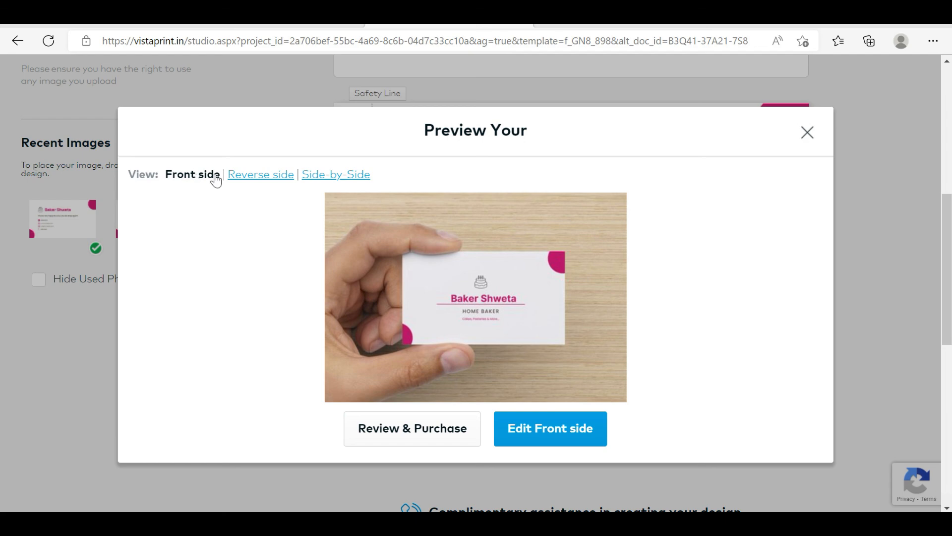
pyautogui.click(270, 176)
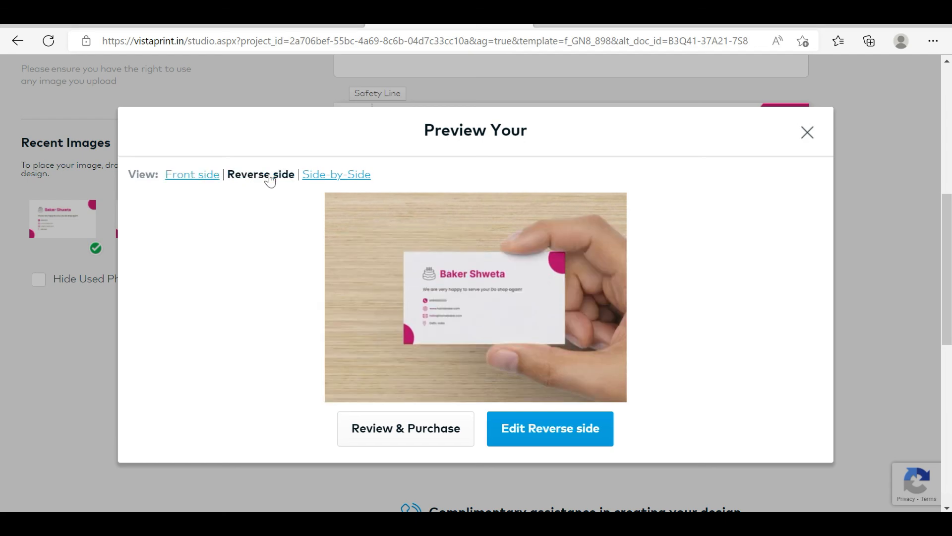
pyautogui.click(359, 176)
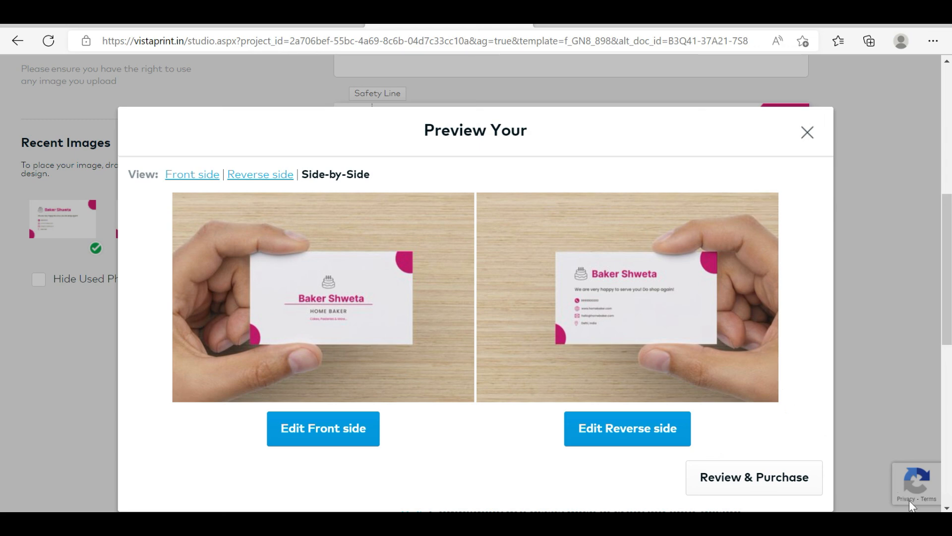
# Proceed from the preview to the design review and approve both sides of the double-sided card
pyautogui.scroll(-1, 908, 506)
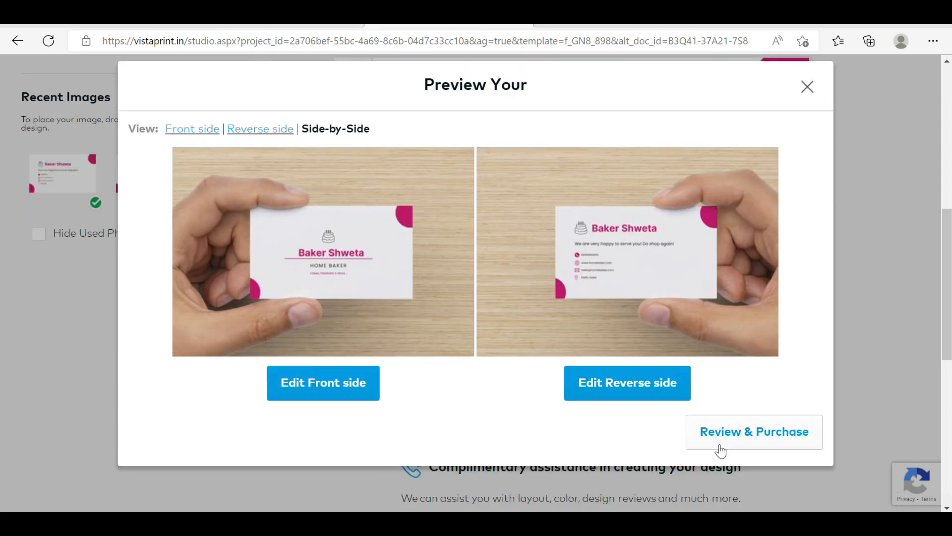
pyautogui.click(748, 437)
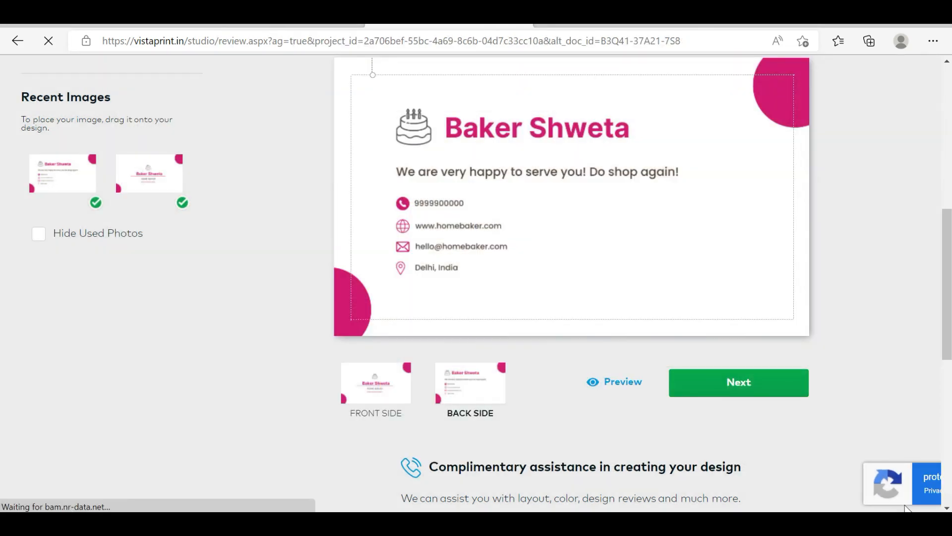
pyautogui.scroll(-2, 905, 506)
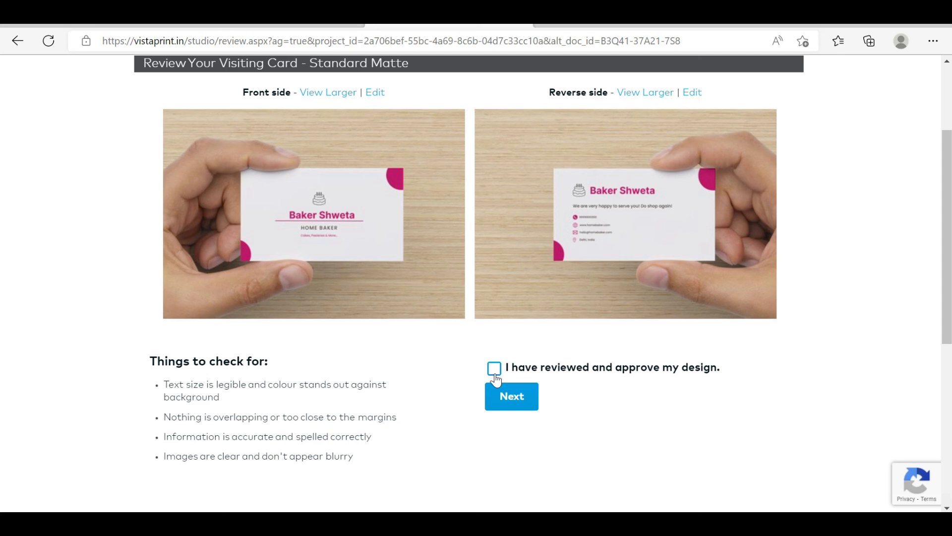
pyautogui.click(513, 399)
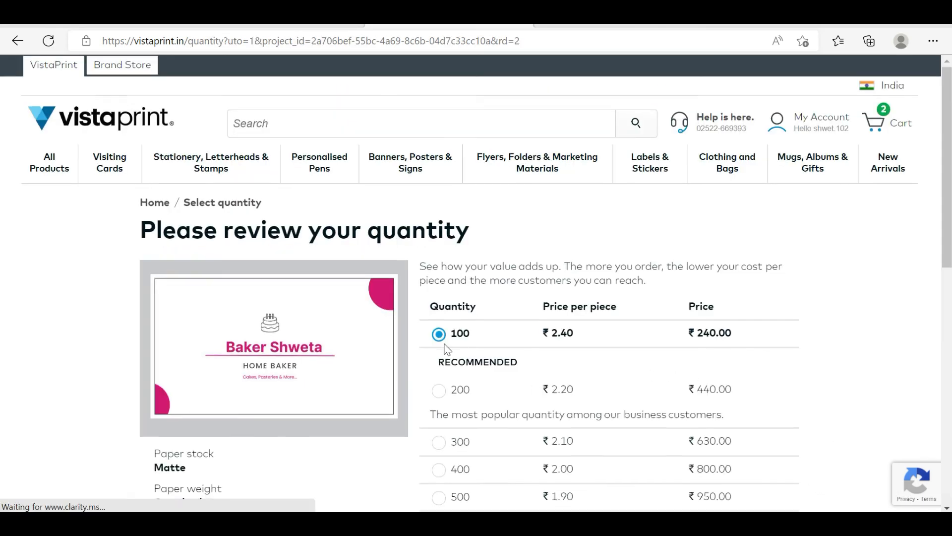
# Add the double-sided card to the basket with a quantity of 100 and go to the cart, skipping the recommended products
pyautogui.scroll(-1, 463, 287)
pyautogui.scroll(-4, 457, 297)
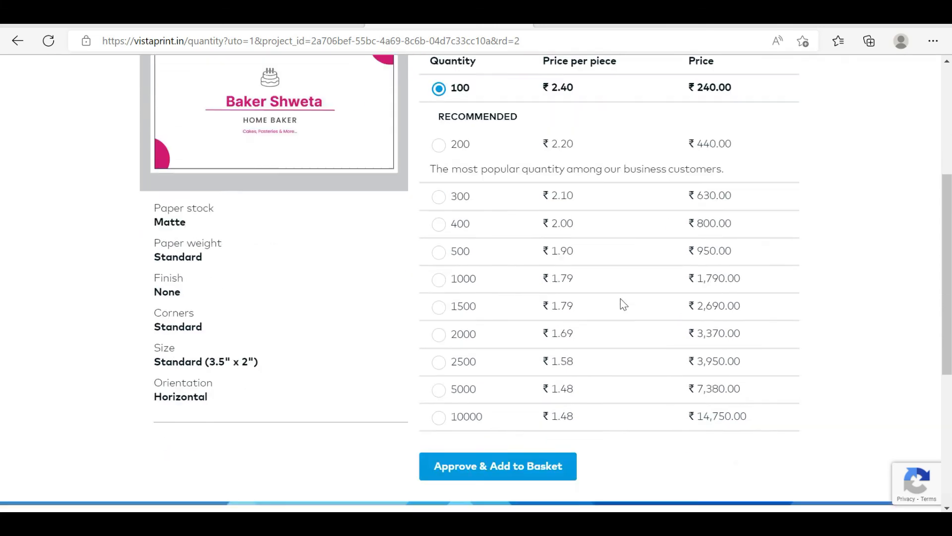
pyautogui.click(469, 394)
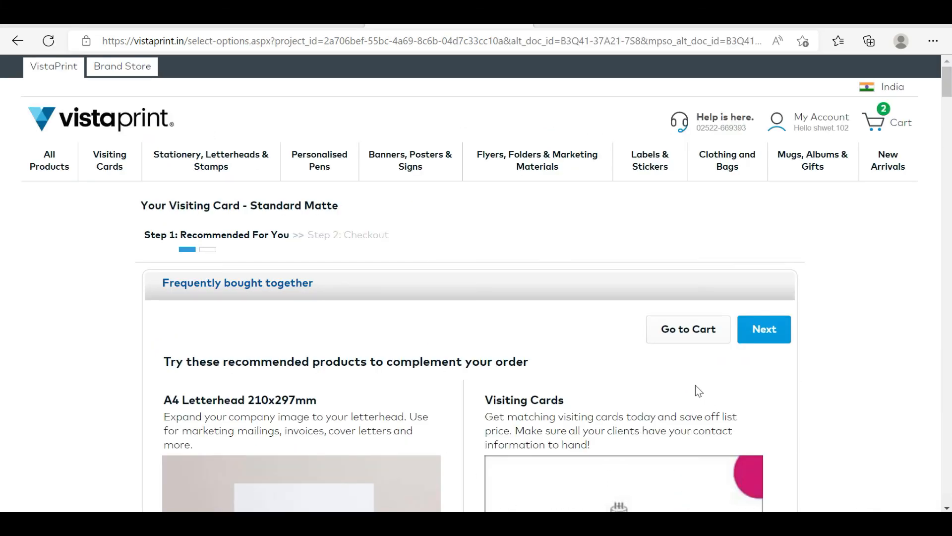
pyautogui.scroll(-2, 695, 385)
pyautogui.click(680, 248)
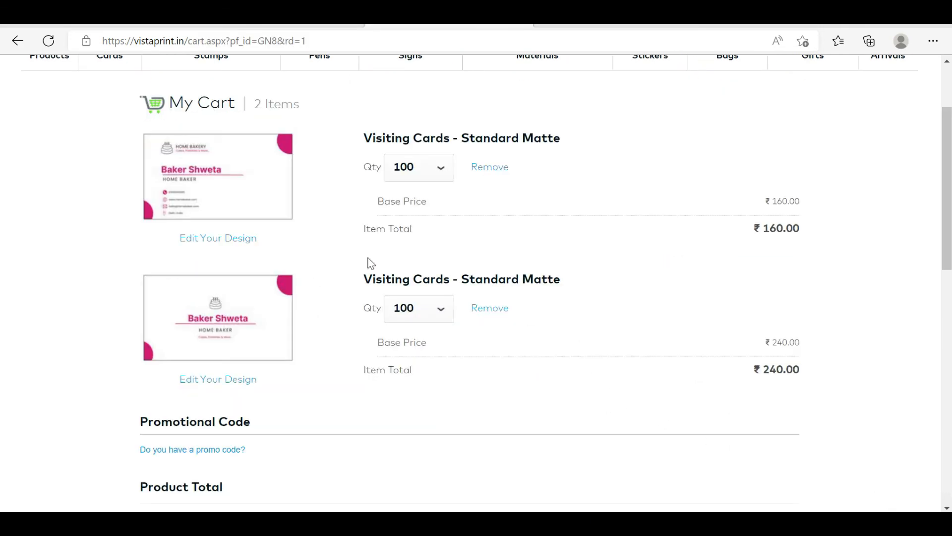
# Preview the front and back of the single-sided card in the cart and close the preview
pyautogui.moveTo(192, 165)
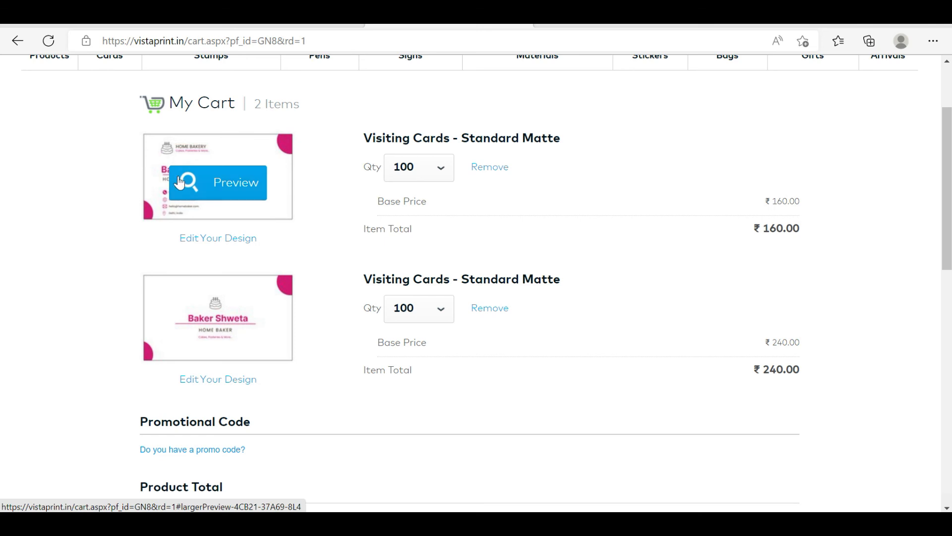
pyautogui.click(208, 190)
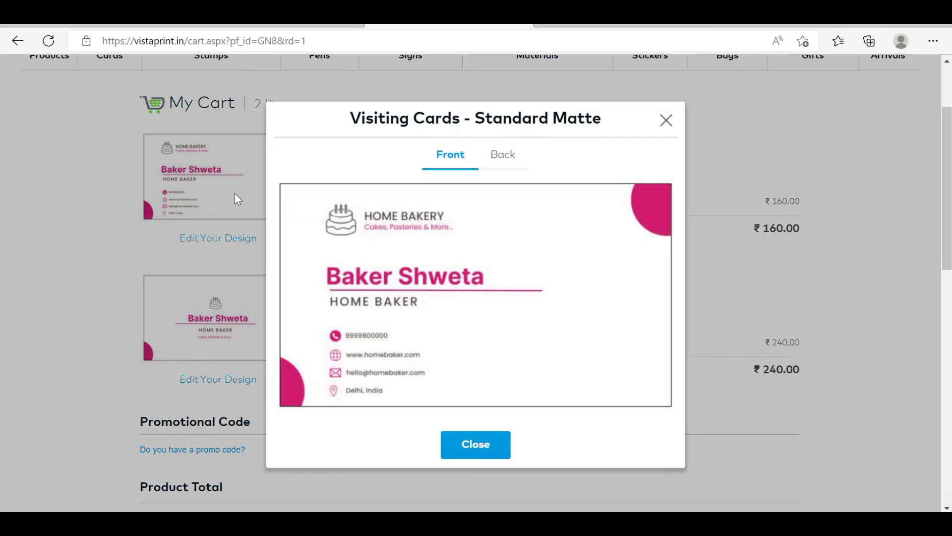
pyautogui.click(503, 156)
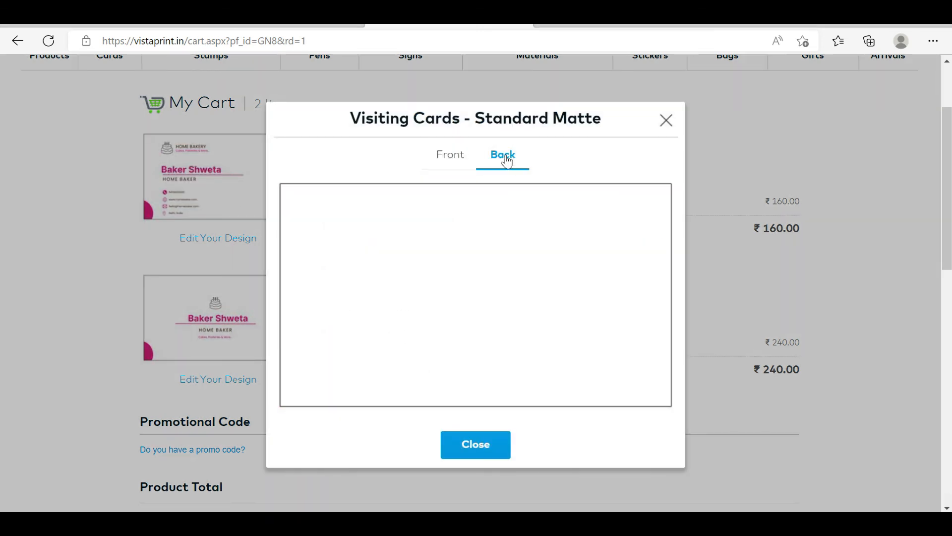
pyautogui.click(446, 156)
pyautogui.click(473, 444)
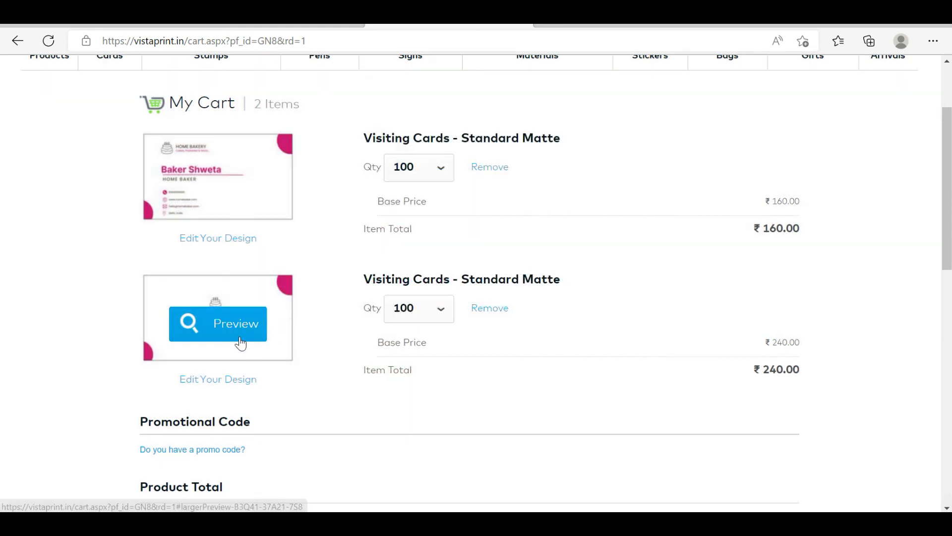
# Preview the back and front of the double-sided card in the cart and close the preview
pyautogui.click(218, 329)
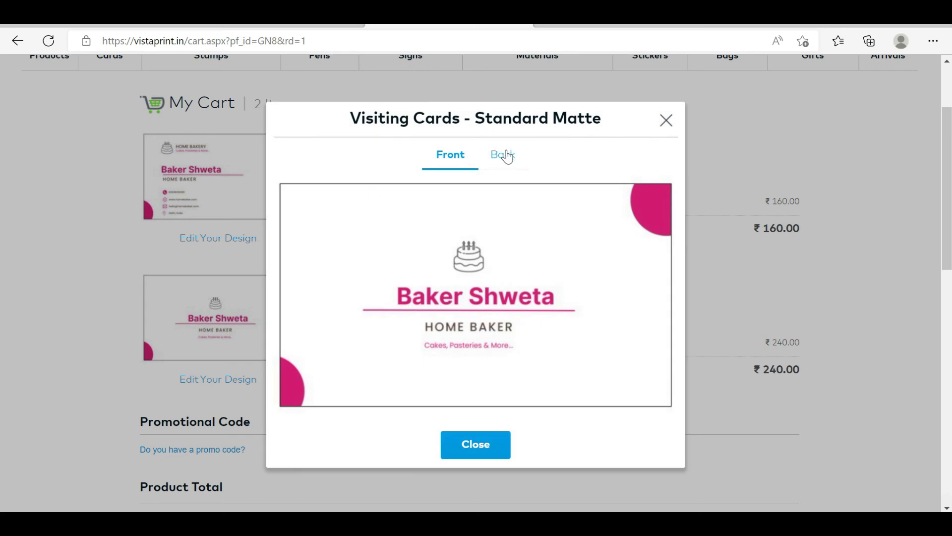
pyautogui.click(507, 156)
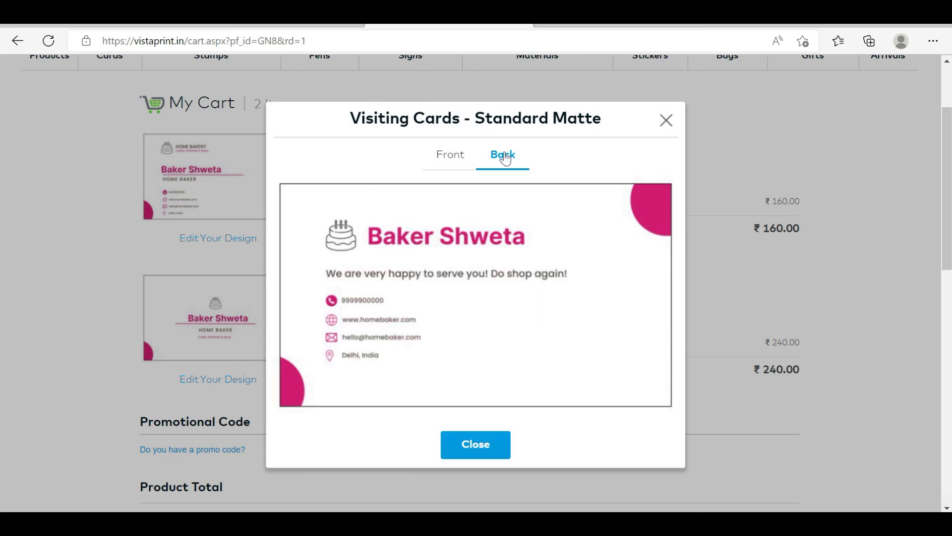
pyautogui.click(450, 163)
pyautogui.click(667, 120)
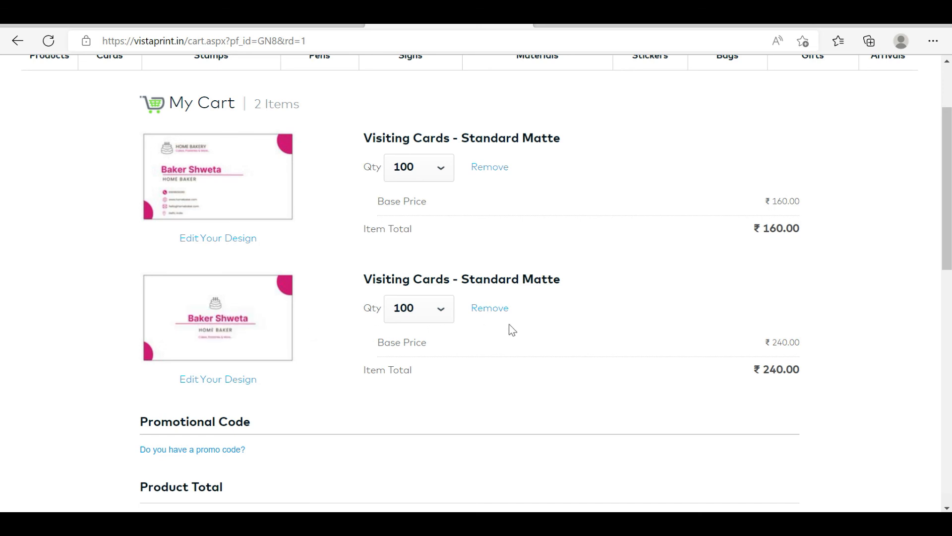
# Remove the single-sided HOME BAKERY visiting card from the cart and confirm the removal
pyautogui.moveTo(232, 317)
pyautogui.scroll(-3, 859, 433)
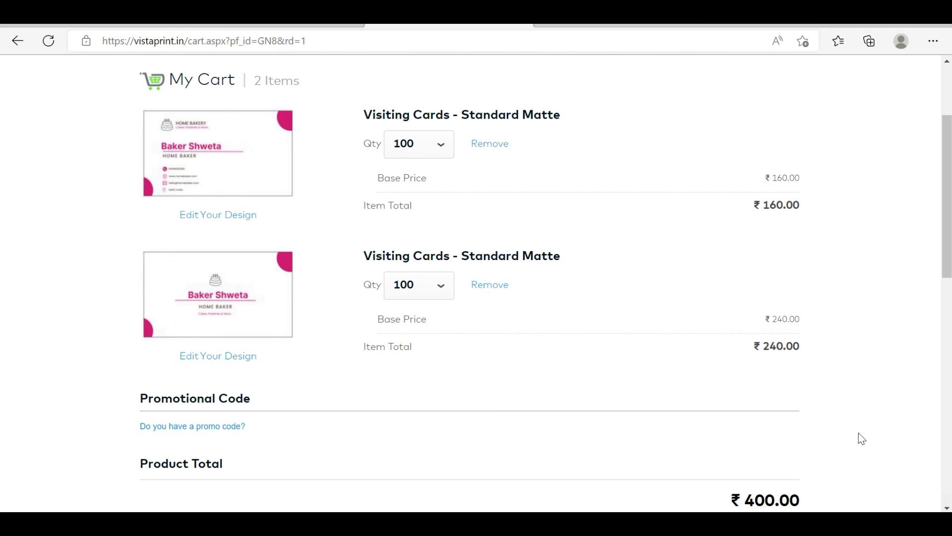
pyautogui.scroll(3, 382, 243)
pyautogui.click(493, 145)
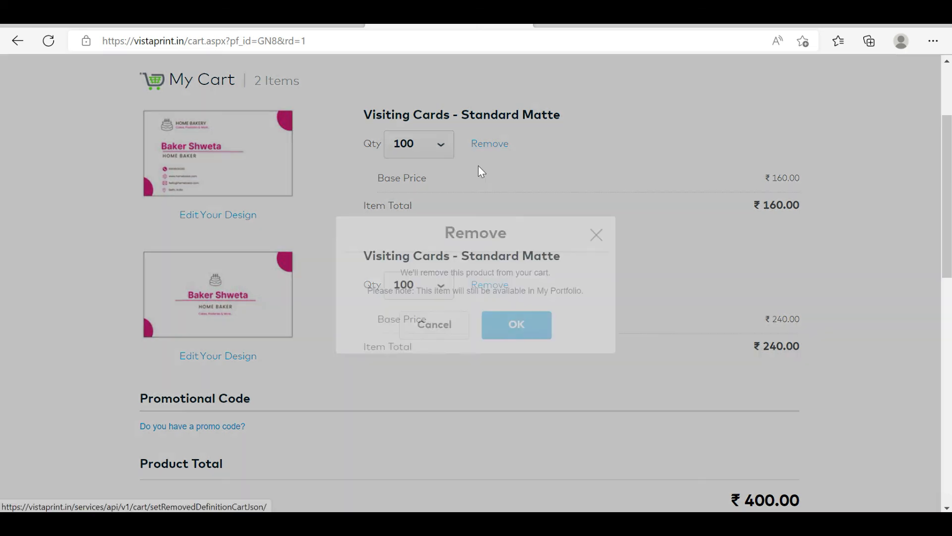
pyautogui.click(515, 323)
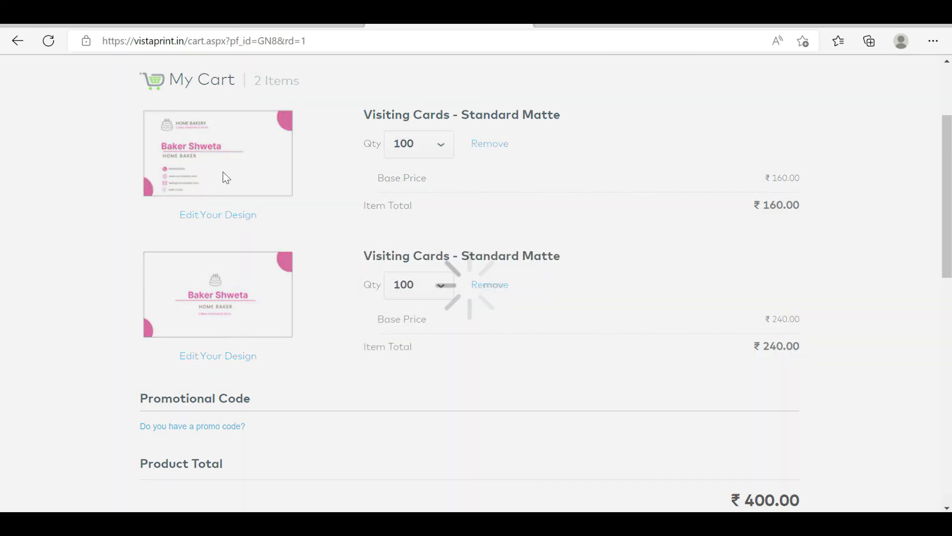